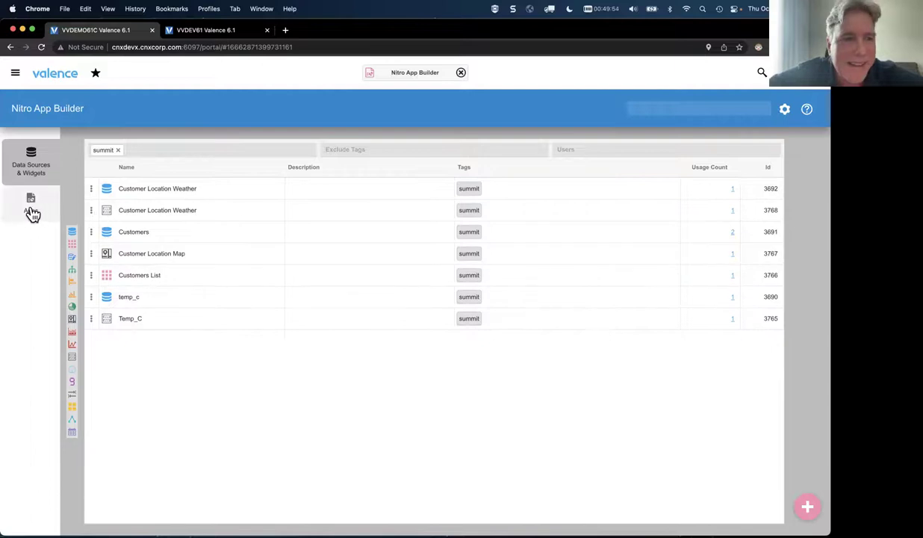
pyautogui.click(29, 165)
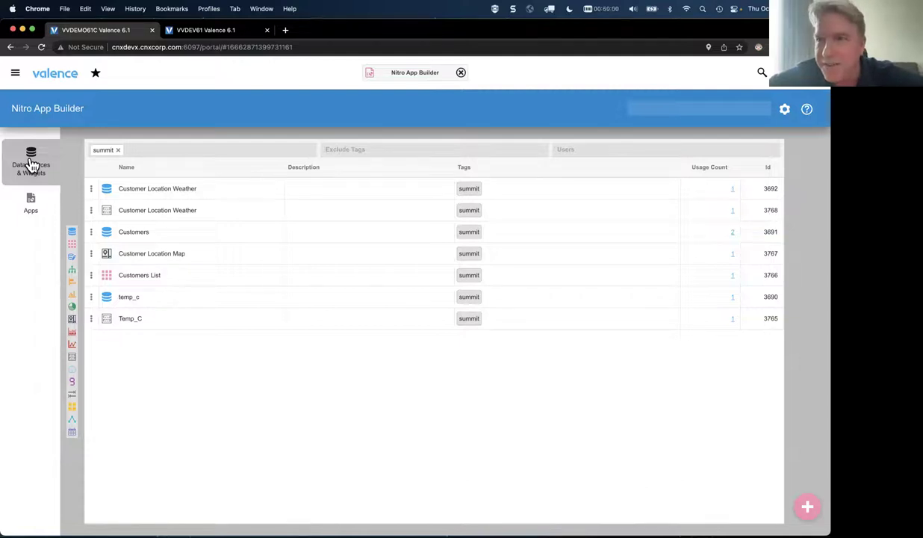
pyautogui.moveTo(819, 482)
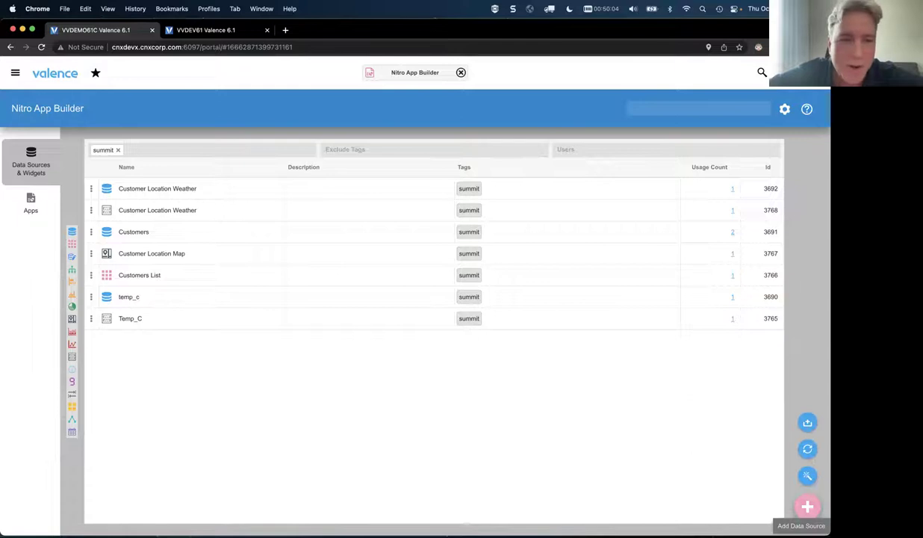
pyautogui.click(810, 508)
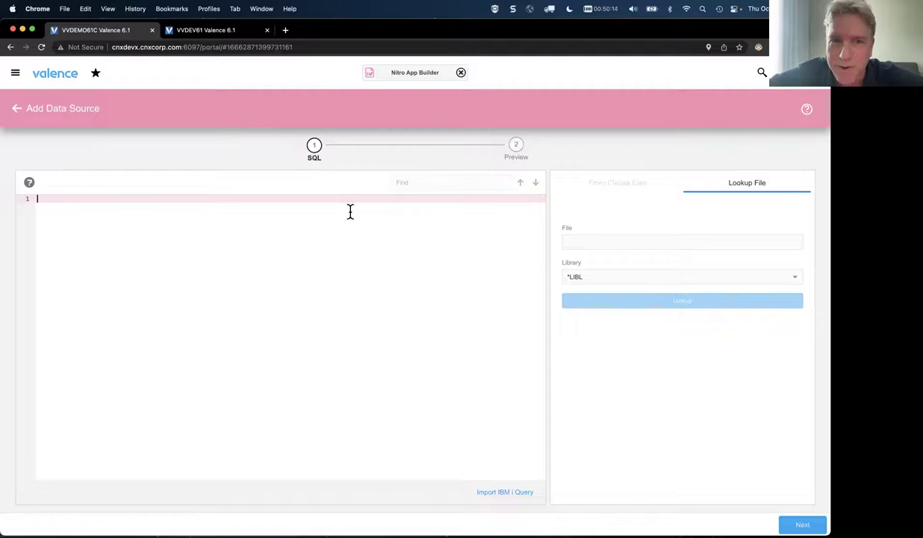
pyautogui.click(17, 108)
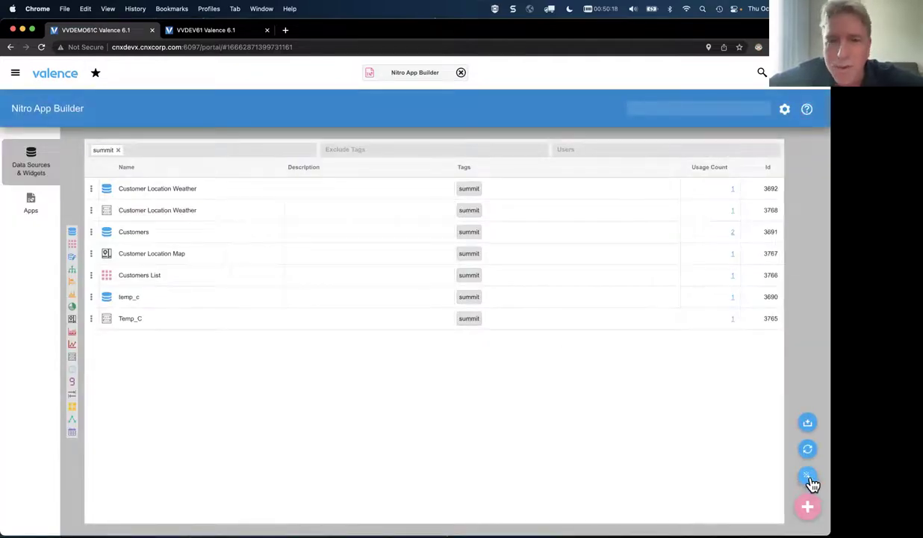
# - Start a new data source with the step-by-step wizard and add the file DEMOCMAST from *LIBL
pyautogui.click(810, 481)
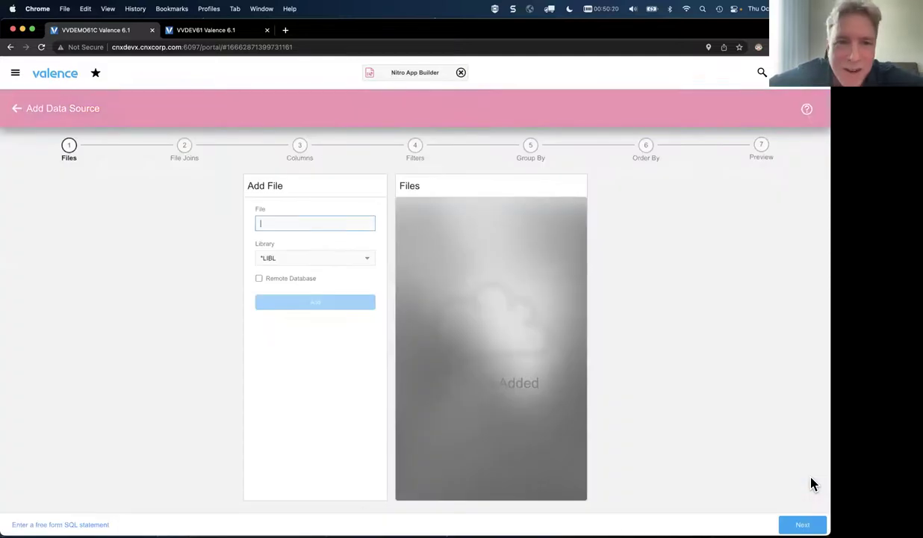
pyautogui.write('DEMOCMAST')
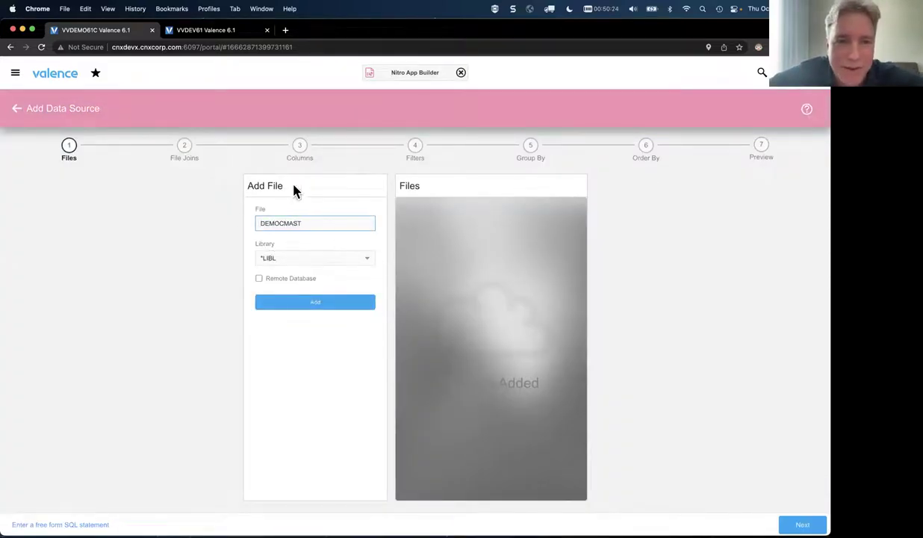
pyautogui.click(303, 304)
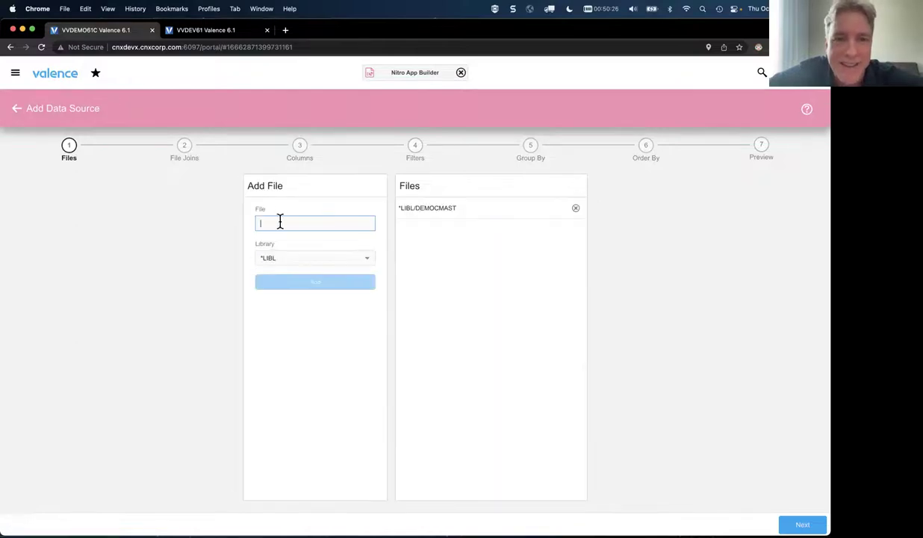
pyautogui.click(801, 523)
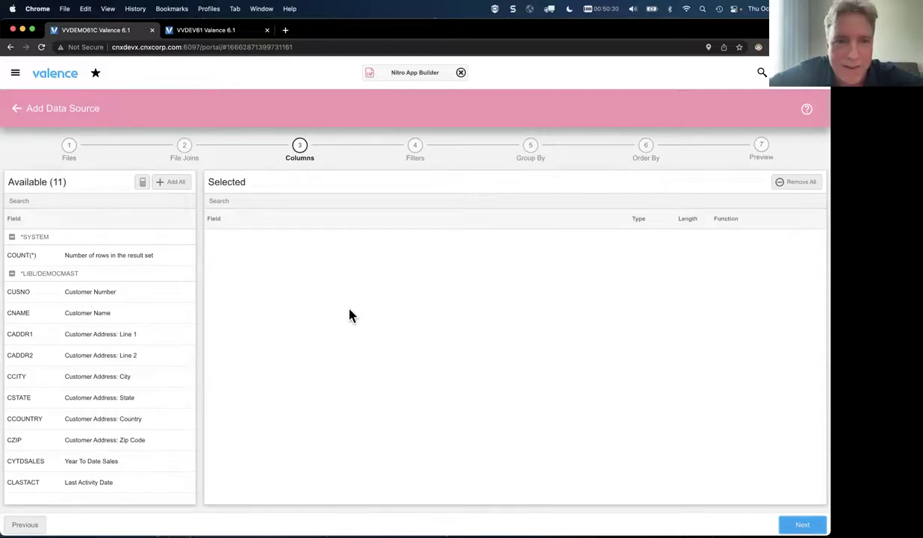
# - Add all ten DEMOCMAST fields, from CUSNO through CLASTACT, to the data source's selected columns
pyautogui.click(18, 294)
pyautogui.click(18, 294)
pyautogui.click(18, 293)
pyautogui.click(17, 295)
pyautogui.click(17, 295)
pyautogui.click(18, 295)
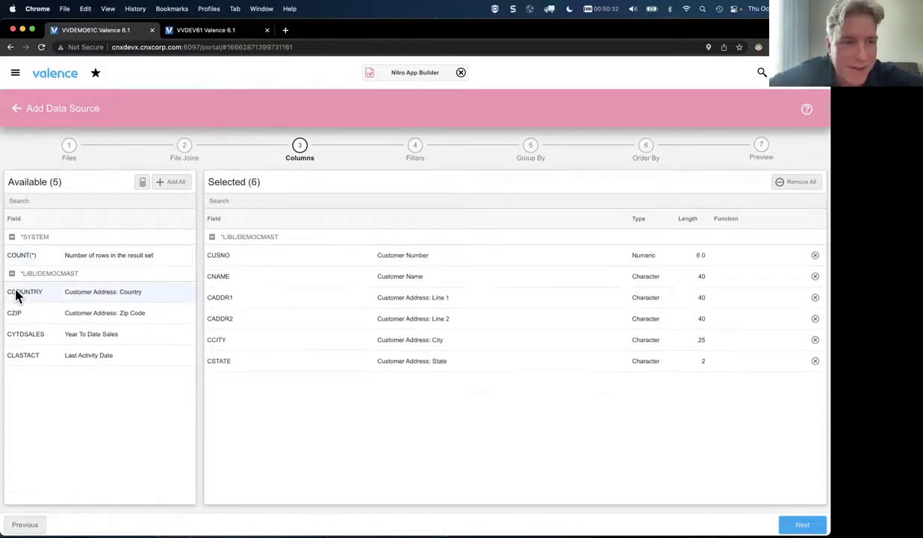
pyautogui.click(18, 294)
pyautogui.click(17, 293)
pyautogui.click(18, 294)
pyautogui.click(44, 291)
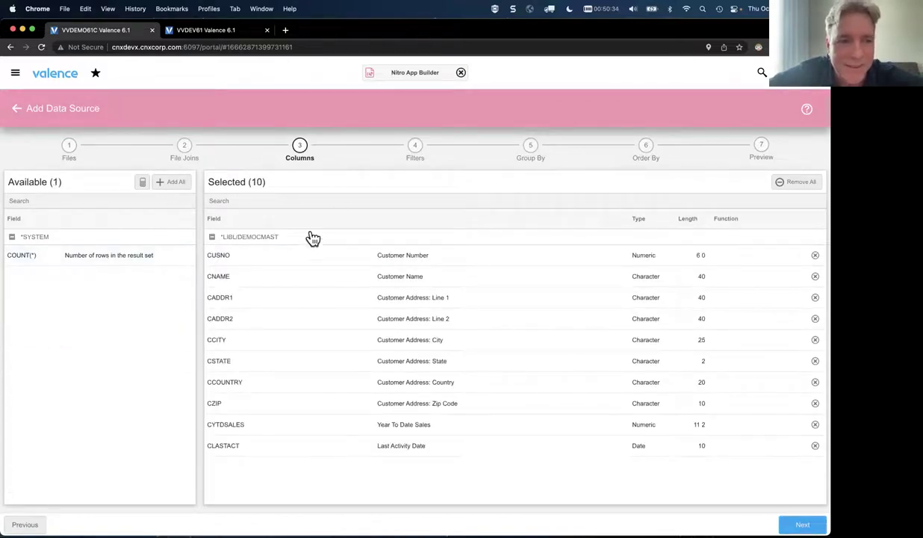
# - Try to filter the data source on customer number CUSNO greater than 1000
pyautogui.click(411, 153)
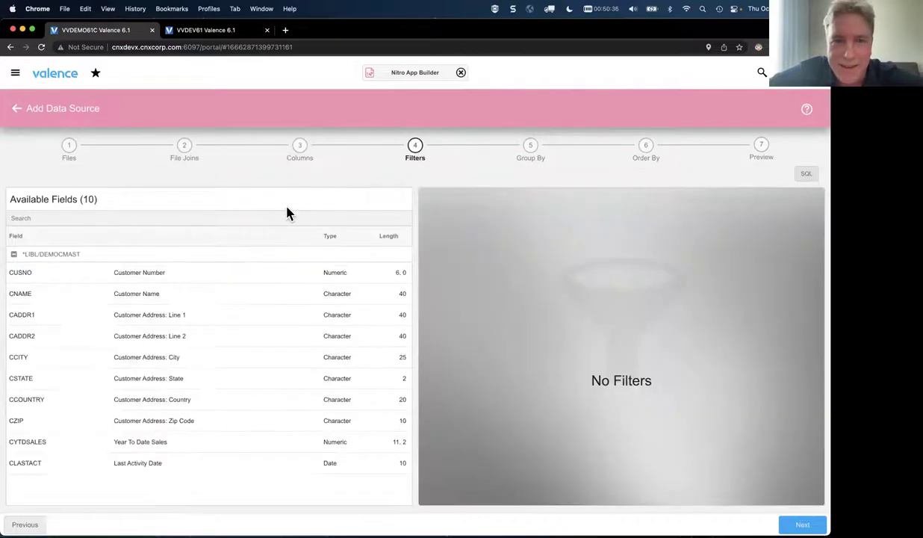
pyautogui.click(53, 272)
pyautogui.click(551, 278)
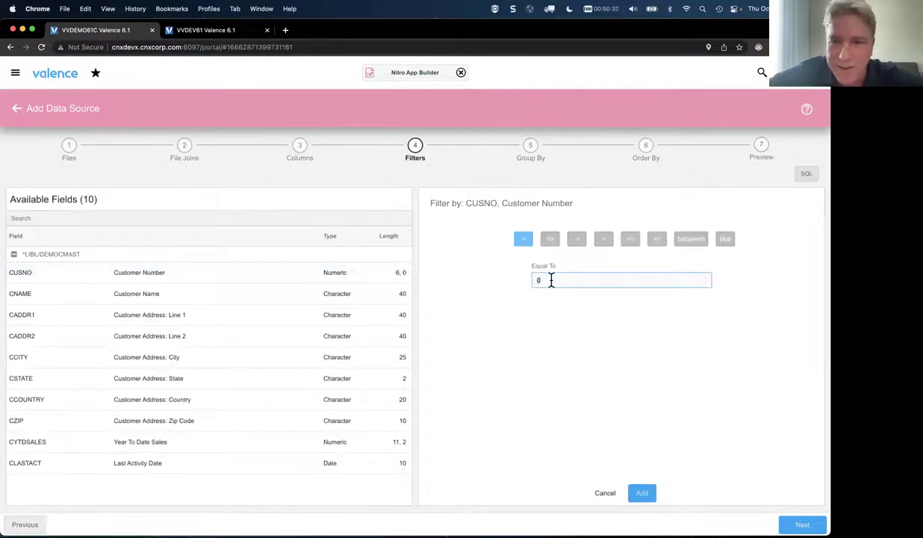
pyautogui.click(576, 238)
pyautogui.click(535, 279)
pyautogui.write('1000')
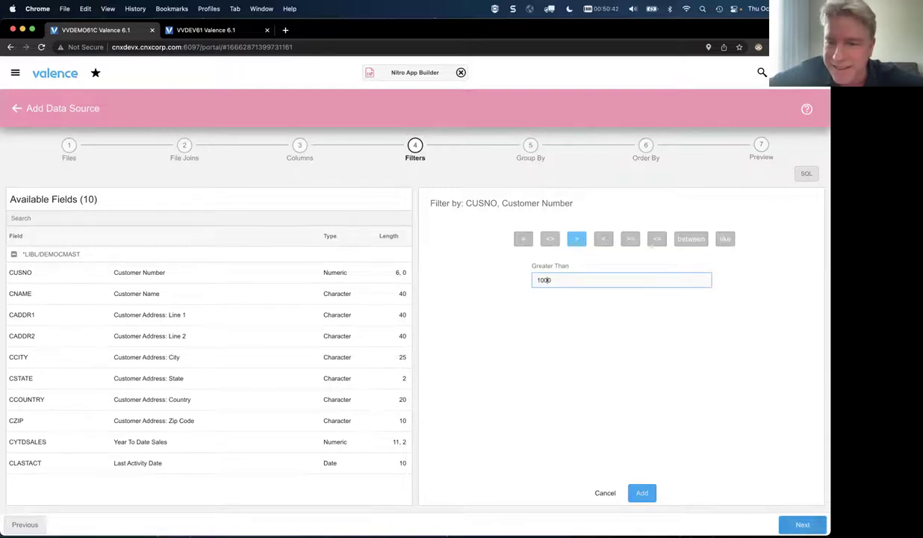
pyautogui.click(796, 523)
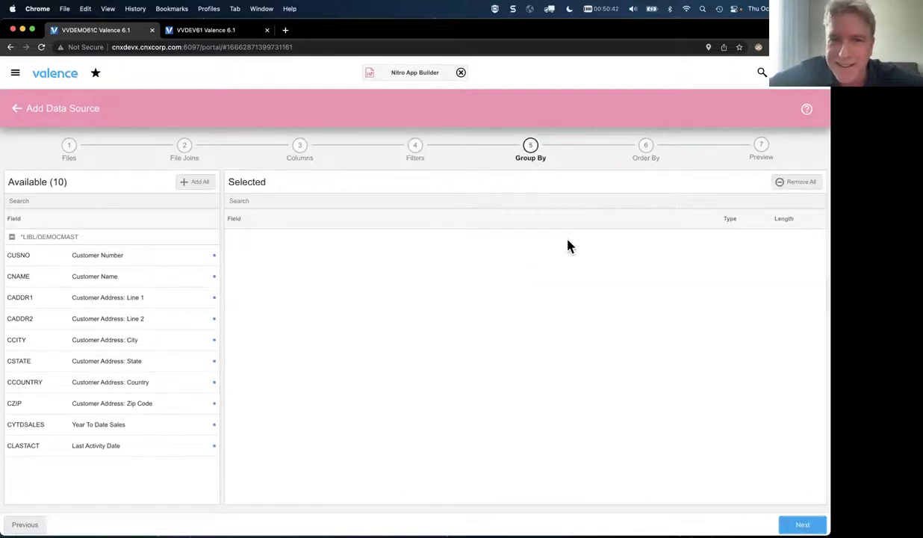
# - Order the data source by CUSNO ascending, preview it and leave the wizard without saving
pyautogui.click(644, 149)
pyautogui.click(28, 277)
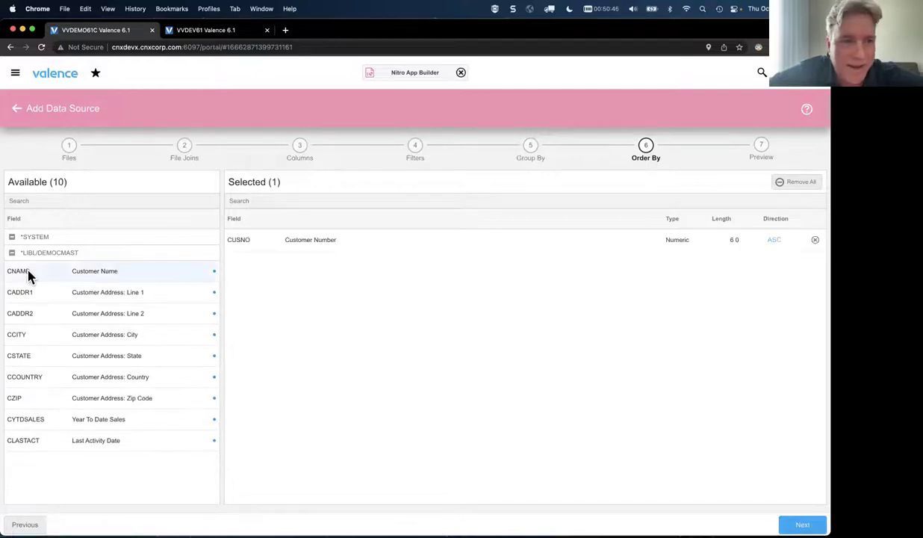
pyautogui.click(799, 524)
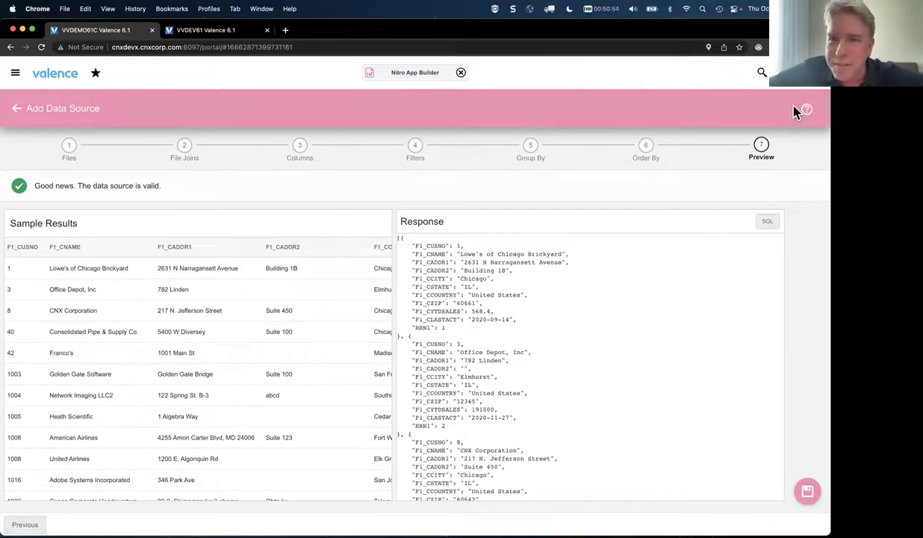
pyautogui.click(17, 113)
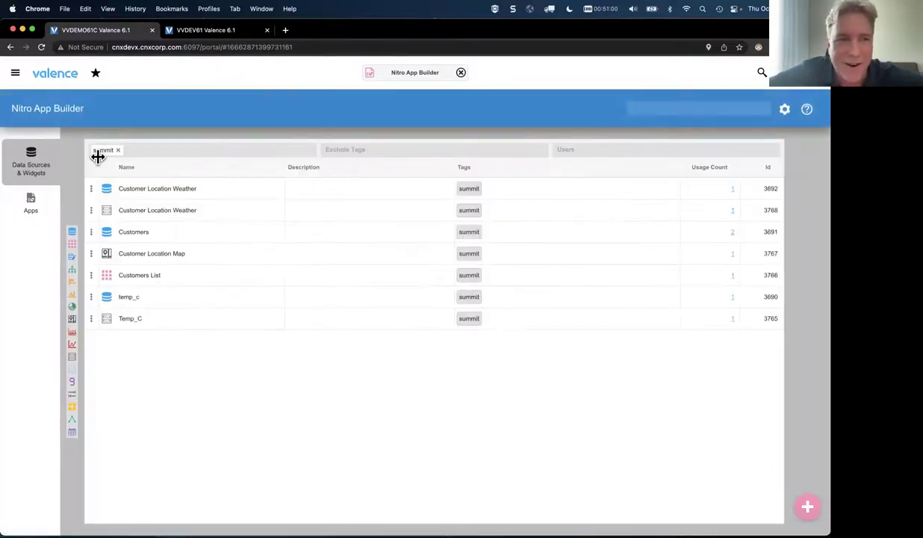
# - Start a free-form SQL data source with the statement "select * from democmast where cusno>1000 order by cusno"
pyautogui.click(808, 506)
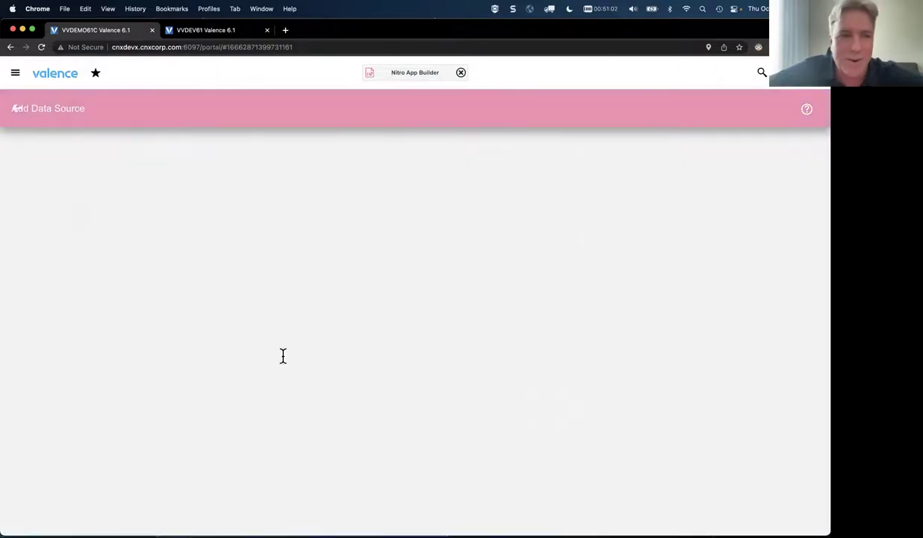
pyautogui.write('select * ')
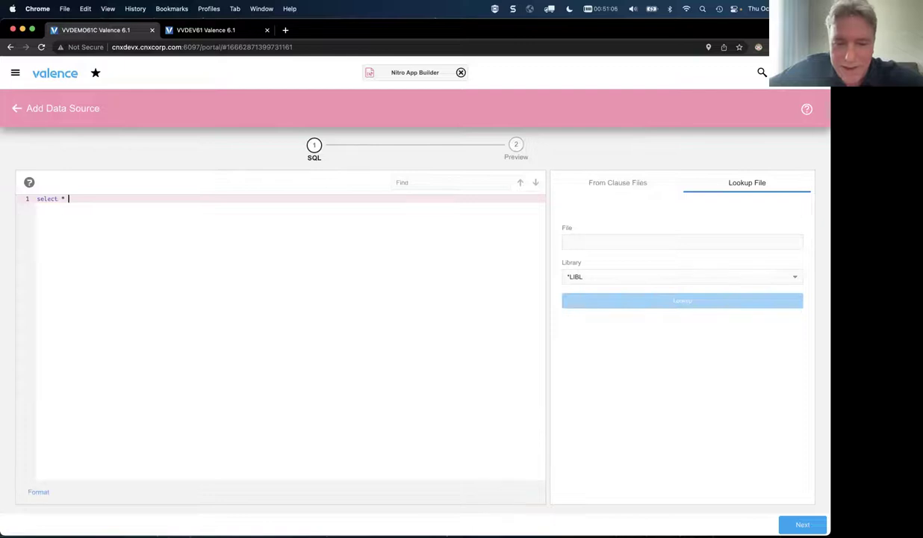
pyautogui.write('from cem')
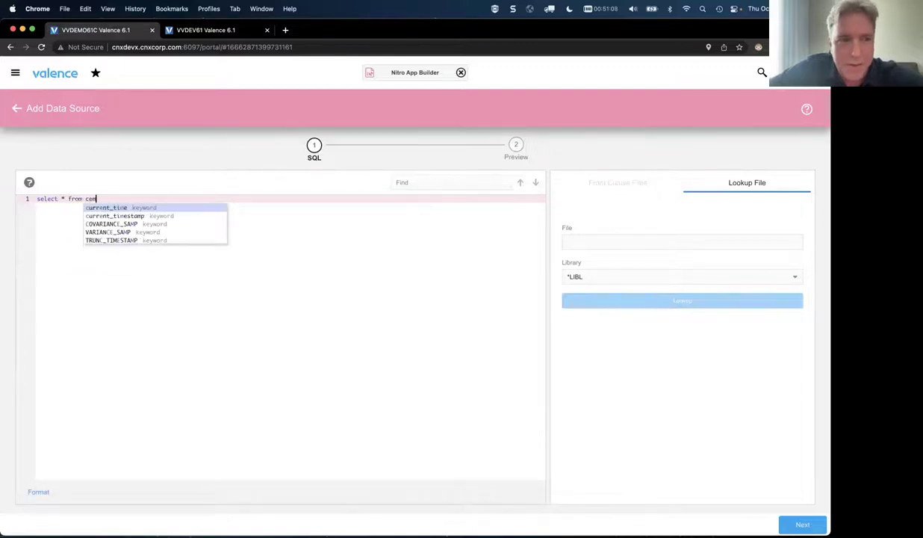
pyautogui.press('BackSpace')
pyautogui.press('BackSpace')
pyautogui.press('BackSpace')
pyautogui.write('democmast ')
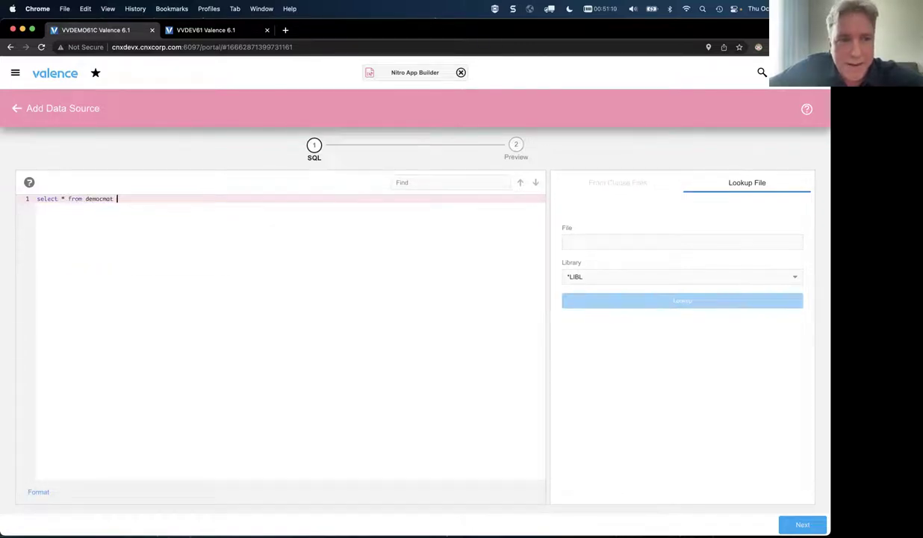
pyautogui.write('where cusno')
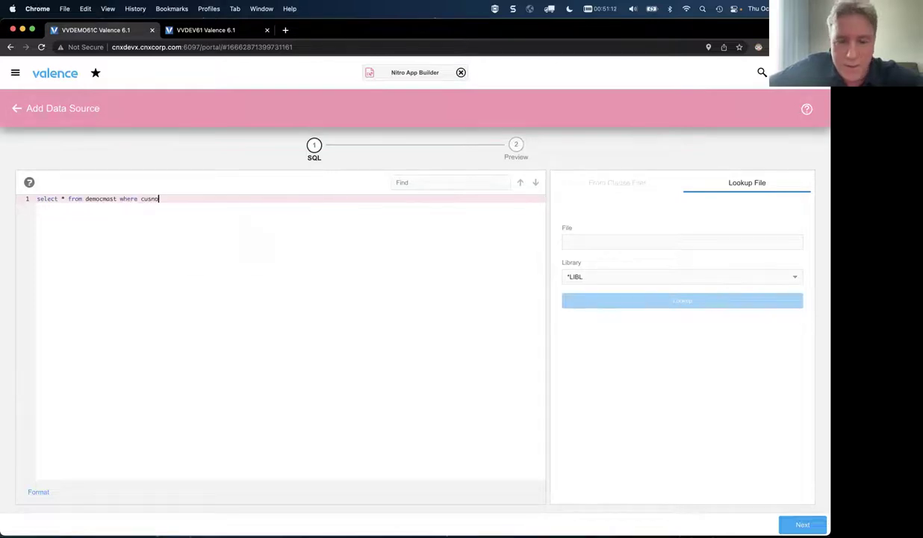
pyautogui.write('>1000 order by cusno')
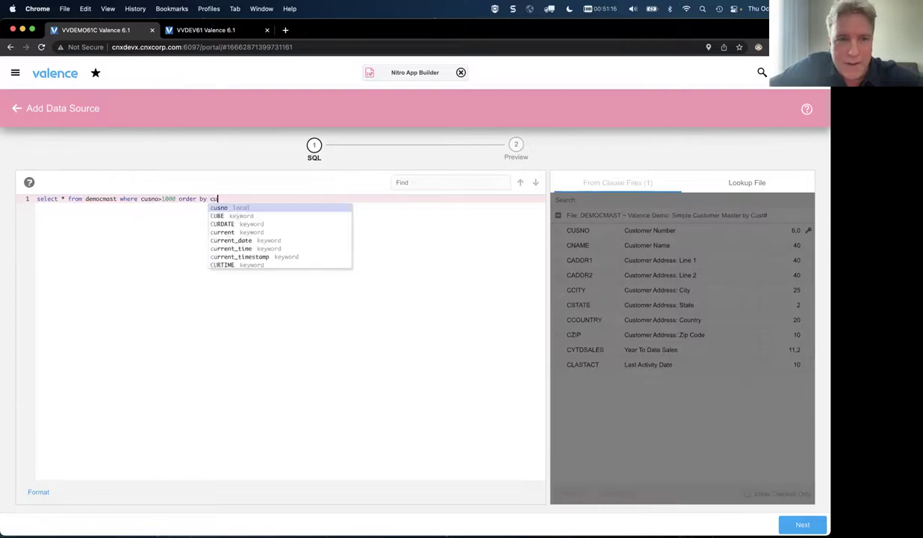
# - Preview the SQL data source's sample rows and response, and review its expanded SQL statement
pyautogui.click(517, 149)
pyautogui.scroll(-5, 502, 374)
pyautogui.scroll(5, 503, 375)
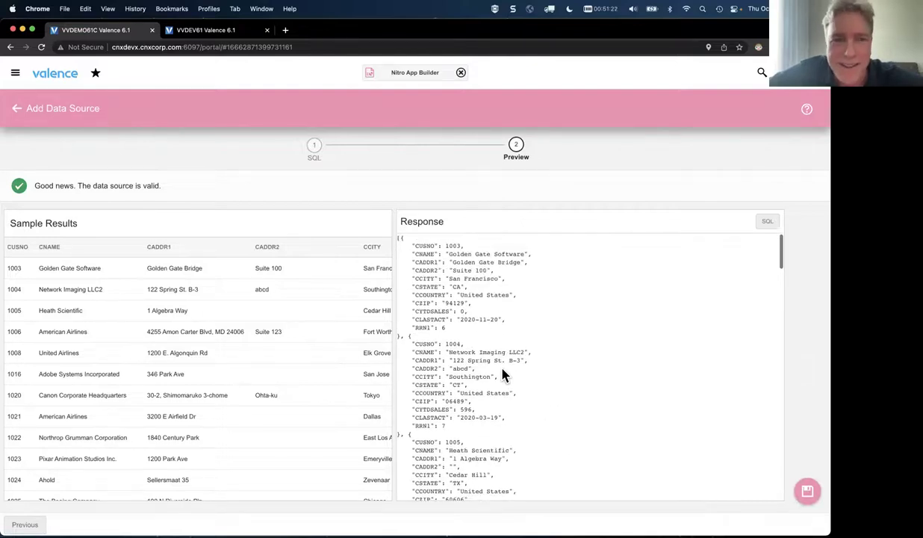
pyautogui.click(315, 147)
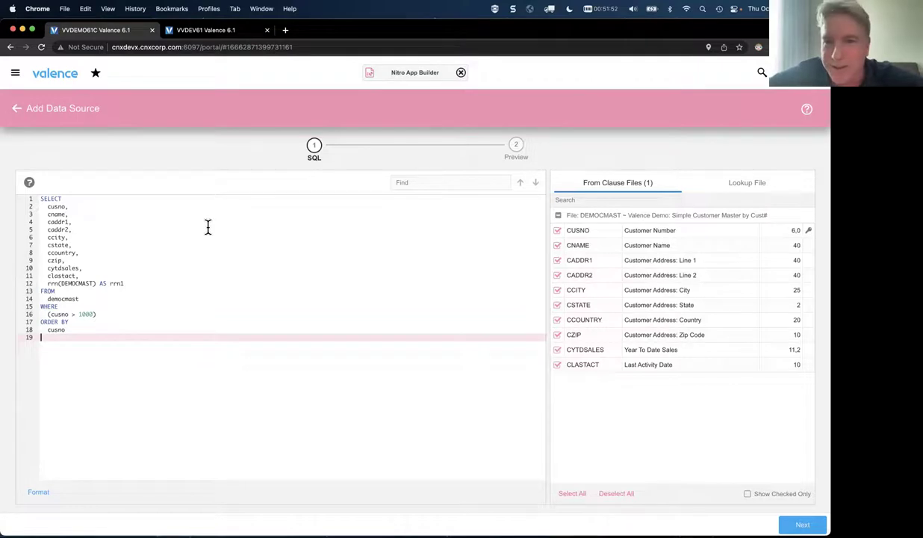
# - Save the previewed data source under the presenter's first name followed by "Customers", with that first name as its tag
pyautogui.click(516, 147)
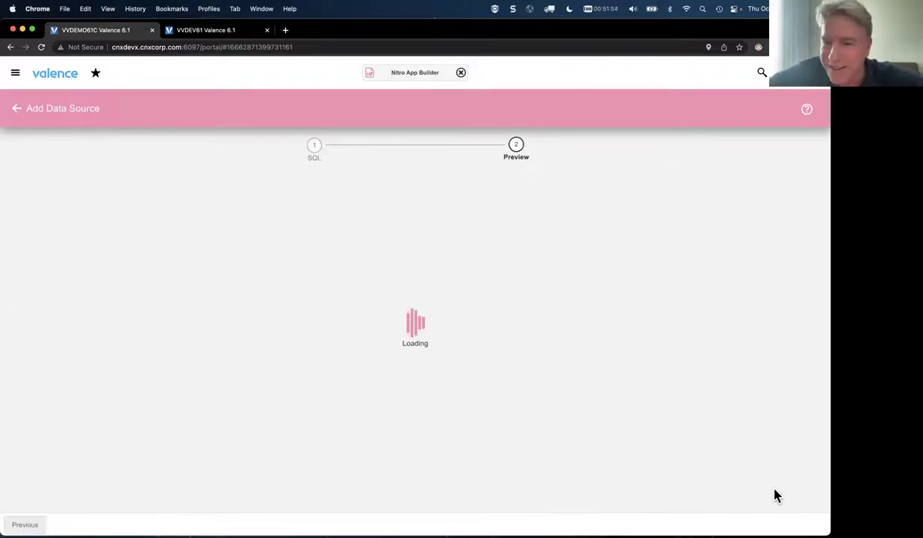
pyautogui.click(808, 491)
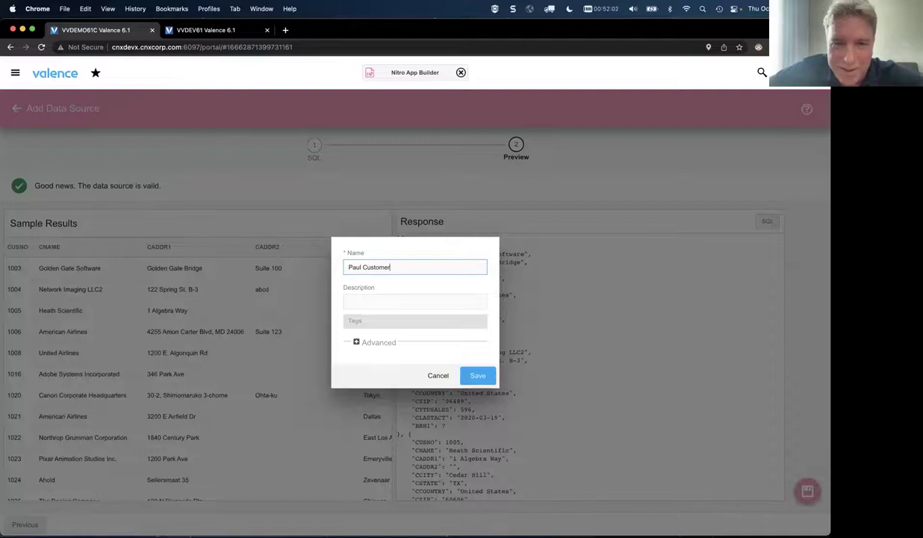
pyautogui.click(367, 322)
pyautogui.write('paul')
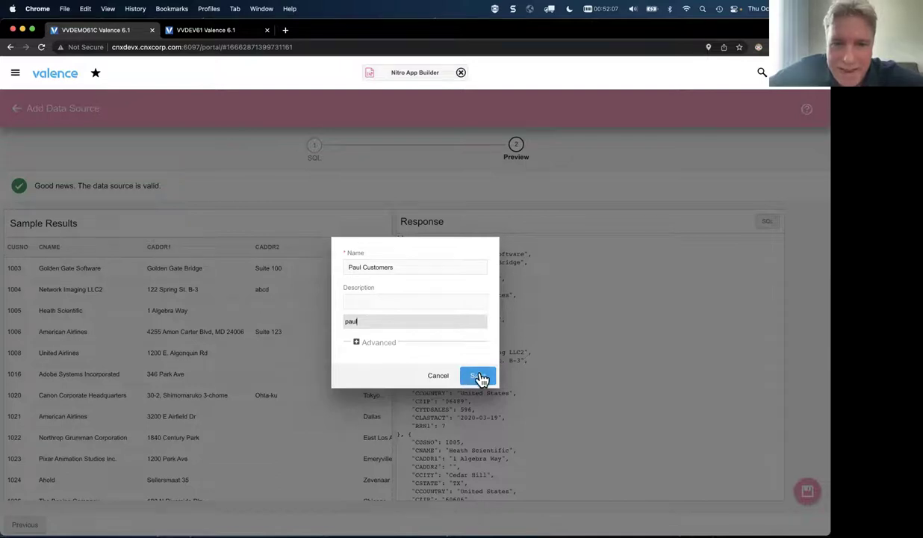
pyautogui.click(478, 376)
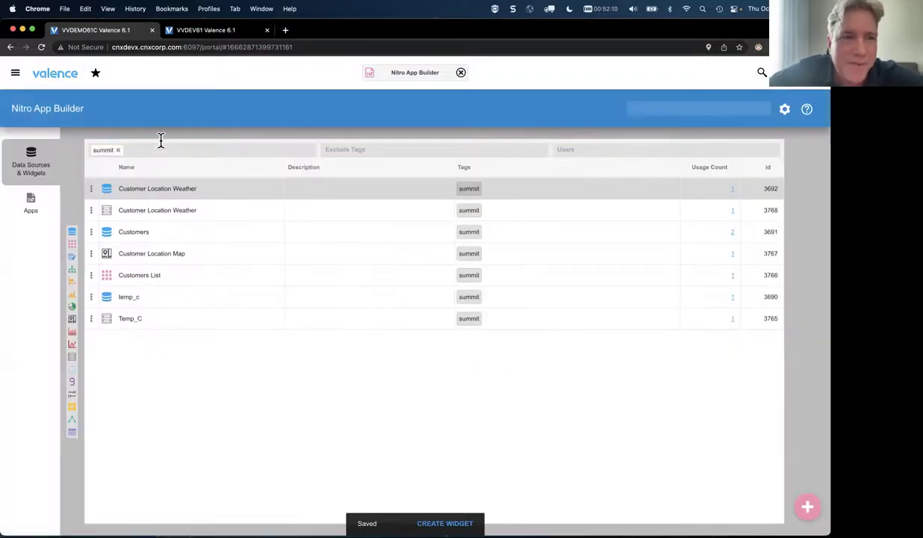
# - Replace the summit tag filter on the data source list with the presenter's first-name tag
pyautogui.click(134, 149)
pyautogui.write('paul')
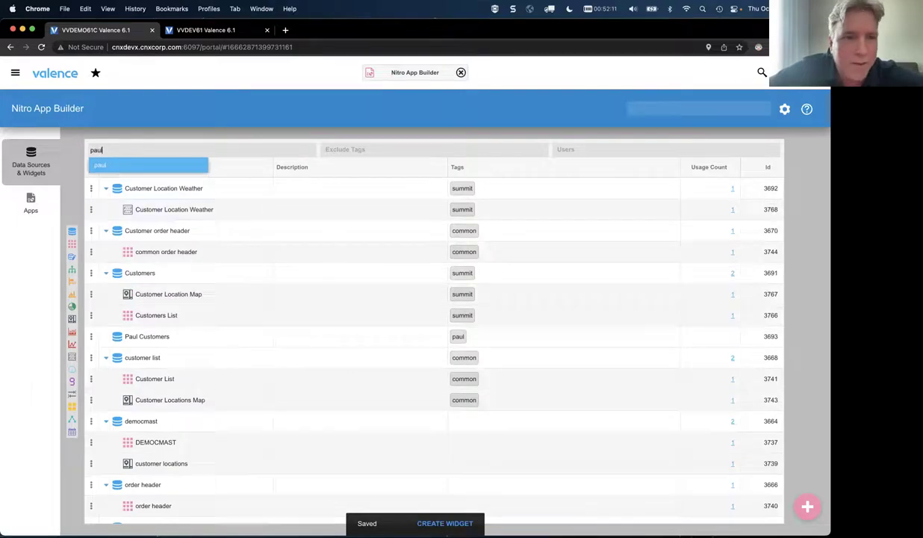
pyautogui.press('Return')
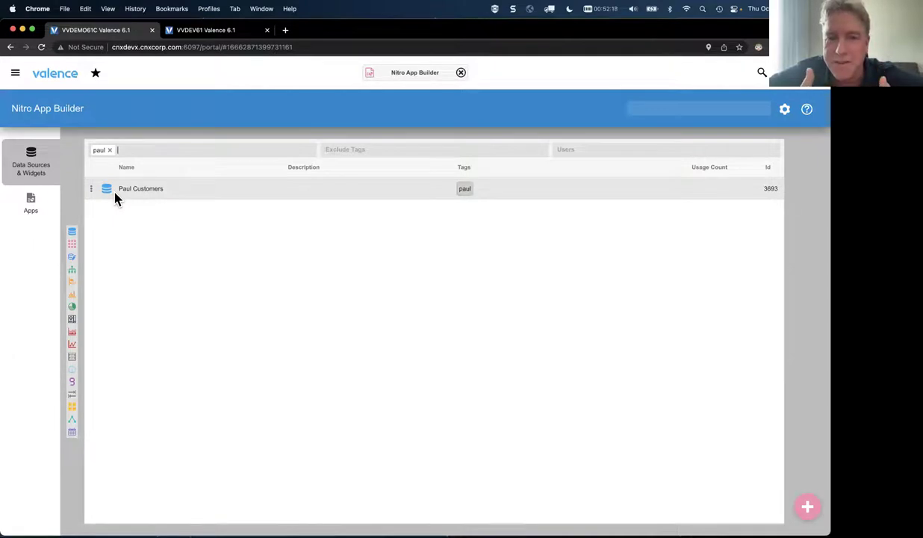
# - Create a Grid widget from the newly saved customers data source and include all its columns
pyautogui.click(91, 189)
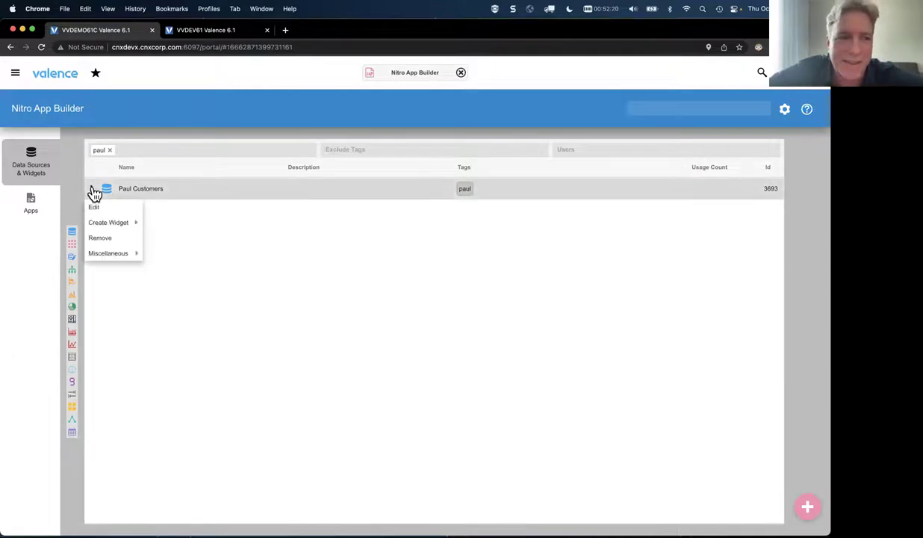
pyautogui.moveTo(107, 225)
pyautogui.moveTo(176, 225)
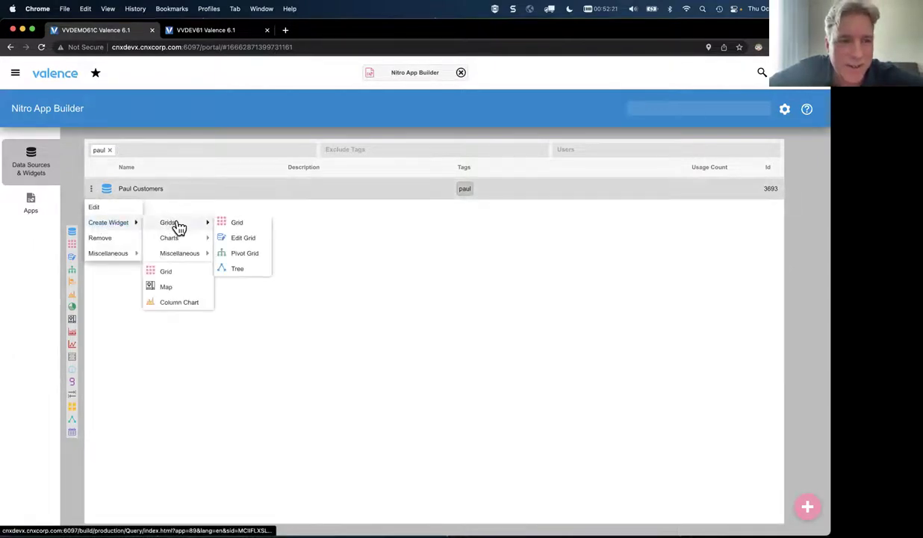
pyautogui.click(235, 226)
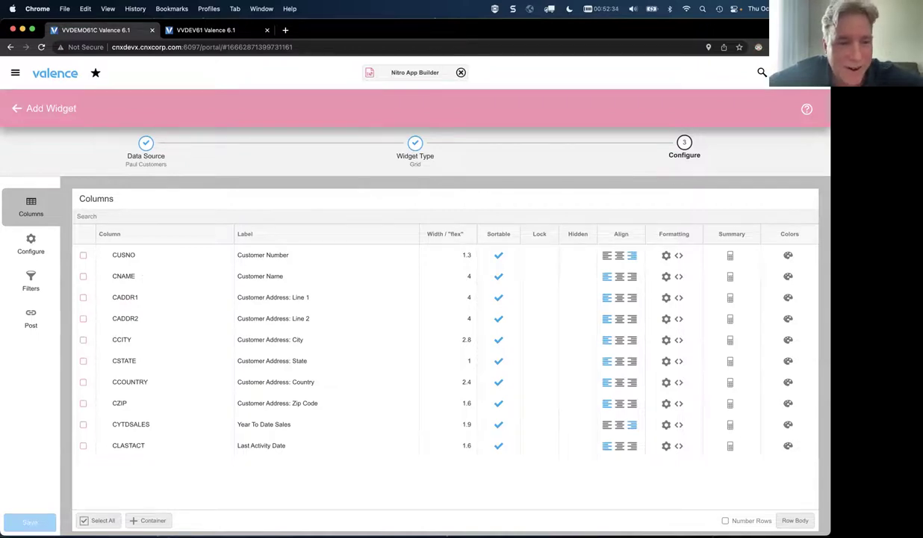
pyautogui.press('super+a')
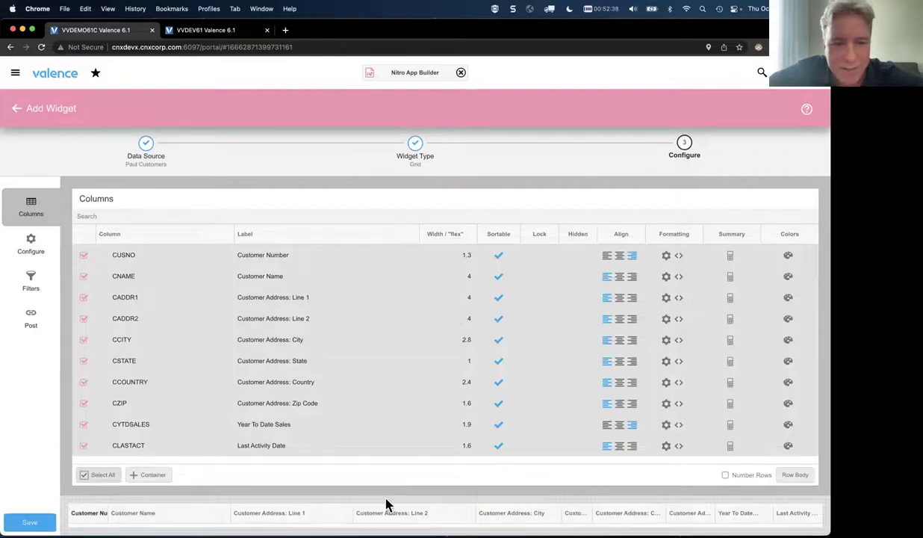
# - Enlarge the grid preview area and relabel the CUSNO column as "Cust#"
pyautogui.moveTo(378, 491); pyautogui.dragTo(355, 410)
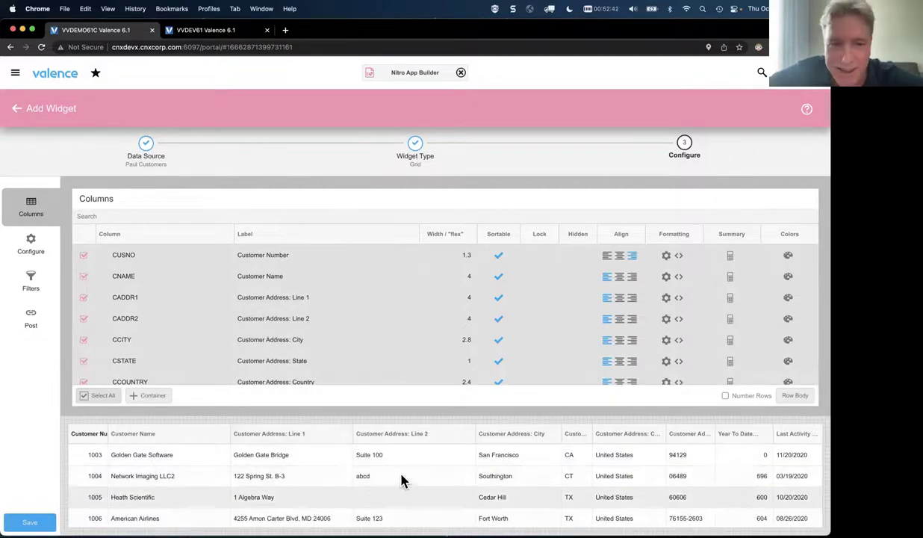
pyautogui.click(264, 255)
pyautogui.write('Cust#')
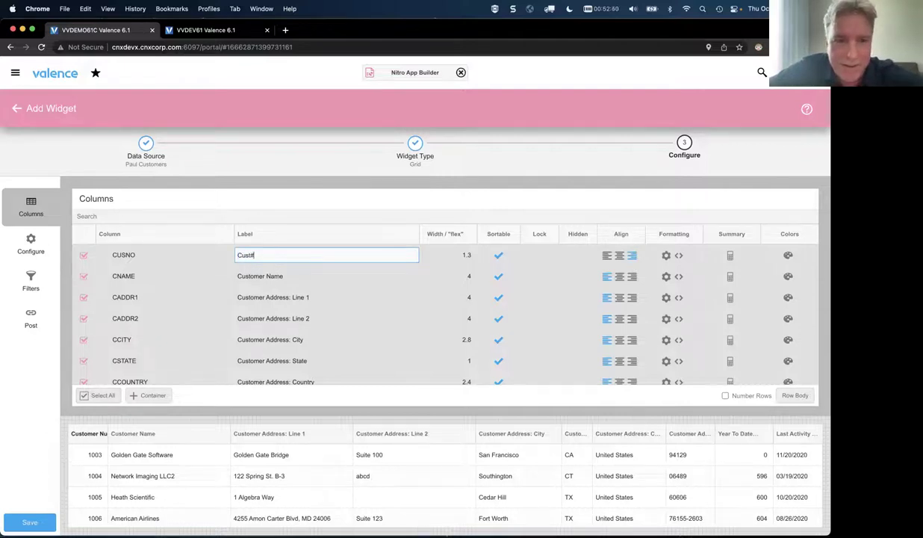
pyautogui.click(261, 275)
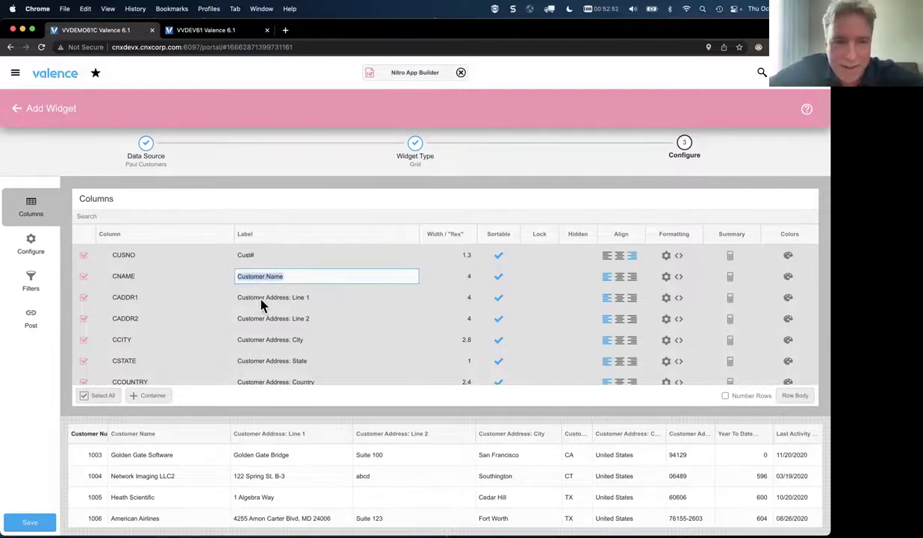
# - Shorten the CADDR1 column label to "Address: Line 1" and exclude the CADDR2 column from the grid
pyautogui.click(254, 297)
pyautogui.moveTo(289, 297); pyautogui.dragTo(200, 303)
pyautogui.click(238, 298)
pyautogui.press('Delete')
pyautogui.press('Delete')
pyautogui.press('Delete')
pyautogui.press('Delete')
pyautogui.press('Delete')
pyautogui.press('Delete')
pyautogui.press('Delete')
pyautogui.press('Delete')
pyautogui.press('Delete')
pyautogui.click(269, 318)
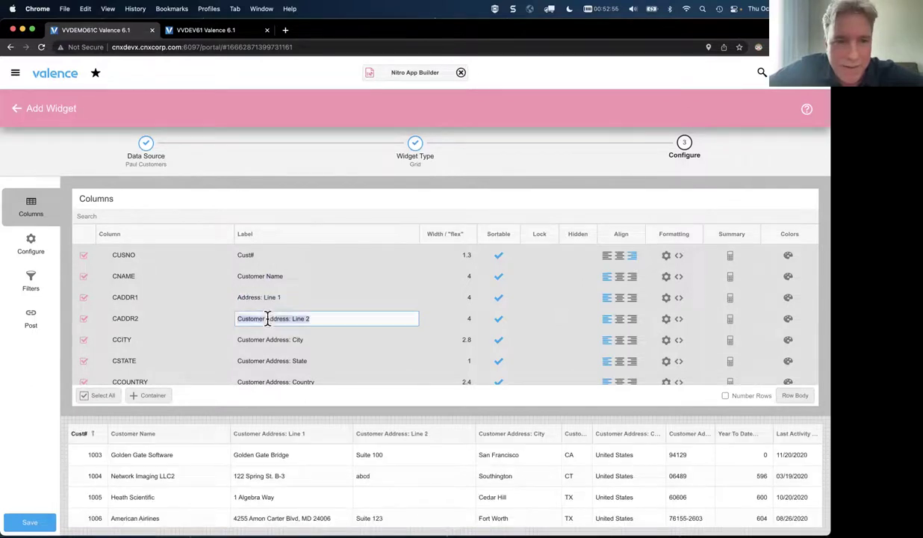
pyautogui.click(83, 318)
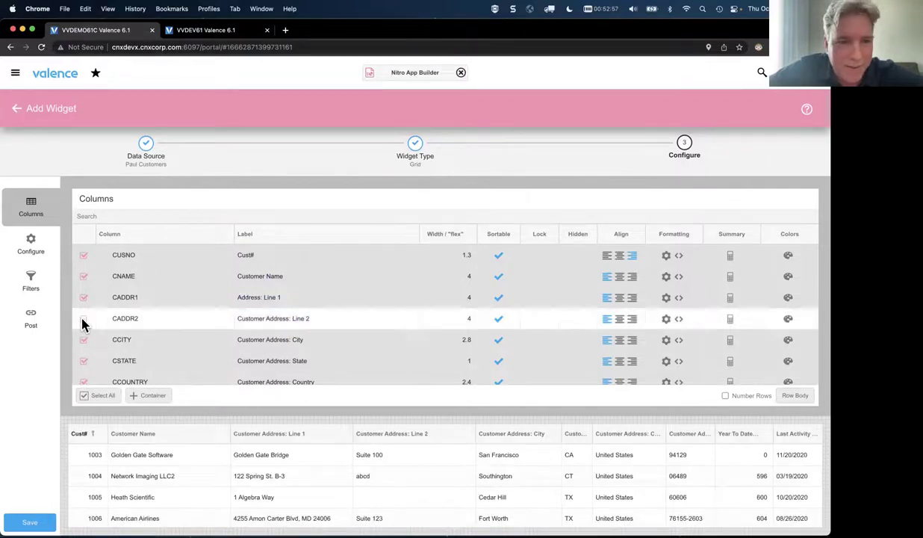
# - Shorten the CCITY column label to "City" and the CSTATE column label to "State"
pyautogui.click(269, 339)
pyautogui.moveTo(294, 340); pyautogui.dragTo(196, 336)
pyautogui.press('Delete')
pyautogui.click(292, 361)
pyautogui.hotkey('shift', 'Home')
pyautogui.moveTo(292, 361); pyautogui.dragTo(215, 363)
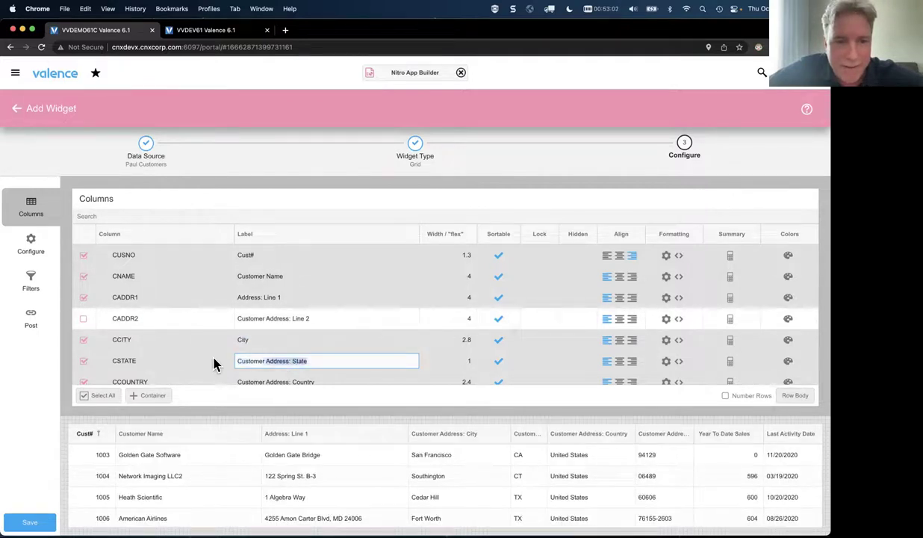
pyautogui.press('Delete')
pyautogui.press('Return')
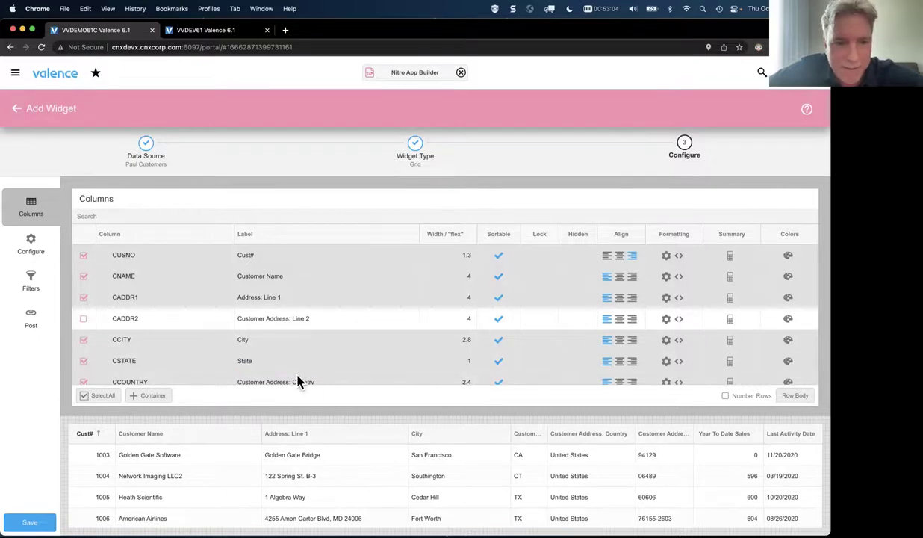
# - Shorten the CCOUNTRY column label to "Country" and the CZIP column label to "Zip Code"
pyautogui.click(299, 374)
pyautogui.scroll(-2, 295, 355)
pyautogui.click(292, 326)
pyautogui.press('BackSpace')
pyautogui.press('BackSpace')
pyautogui.press('BackSpace')
pyautogui.press('BackSpace')
pyautogui.press('BackSpace')
pyautogui.press('BackSpace')
pyautogui.press('BackSpace')
pyautogui.press('BackSpace')
pyautogui.press('BackSpace')
pyautogui.press('BackSpace')
pyautogui.press('BackSpace')
pyautogui.press('BackSpace')
pyautogui.press('BackSpace')
pyautogui.press('BackSpace')
pyautogui.press('BackSpace')
pyautogui.press('BackSpace')
pyautogui.press('BackSpace')
pyautogui.press('BackSpace')
pyautogui.press('BackSpace')
pyautogui.click(286, 350)
pyautogui.moveTo(290, 351); pyautogui.dragTo(222, 355)
pyautogui.press('BackSpace')
pyautogui.press('BackSpace')
pyautogui.press('BackSpace')
pyautogui.press('BackSpace')
pyautogui.press('BackSpace')
pyautogui.press('BackSpace')
pyautogui.press('BackSpace')
pyautogui.press('BackSpace')
pyautogui.press('BackSpace')
pyautogui.press('BackSpace')
# - Relabel the CYTDSALES column as "YTD Sales" and centre-align the State column
pyautogui.click(274, 371)
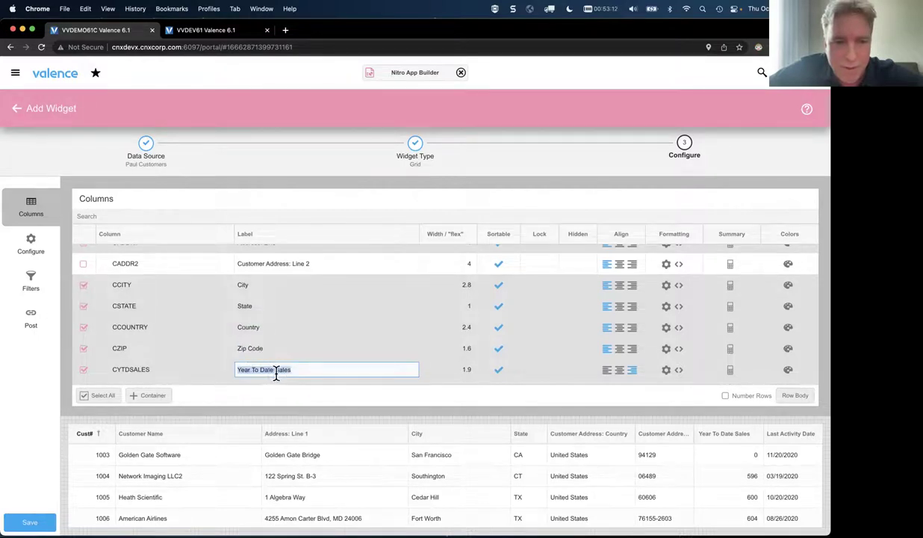
pyautogui.write('YT')
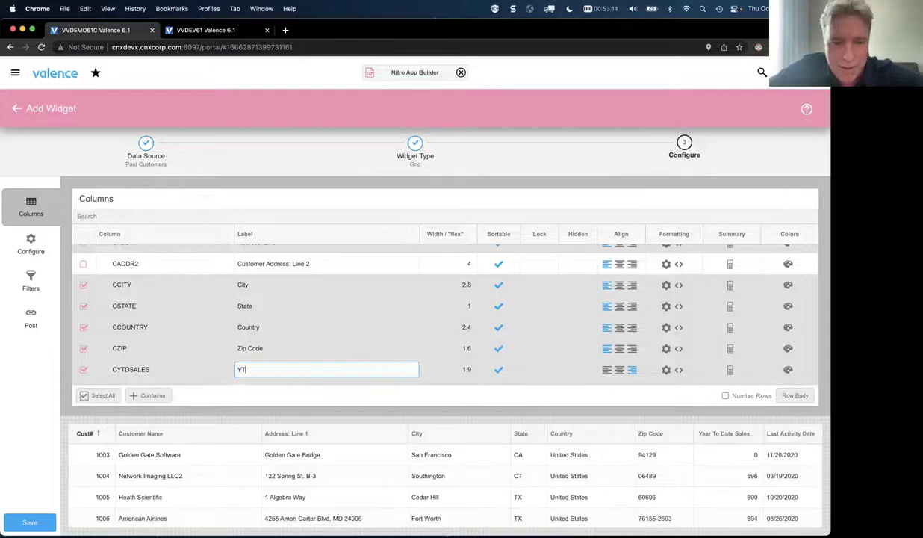
pyautogui.write('D Sales')
pyautogui.press('Return')
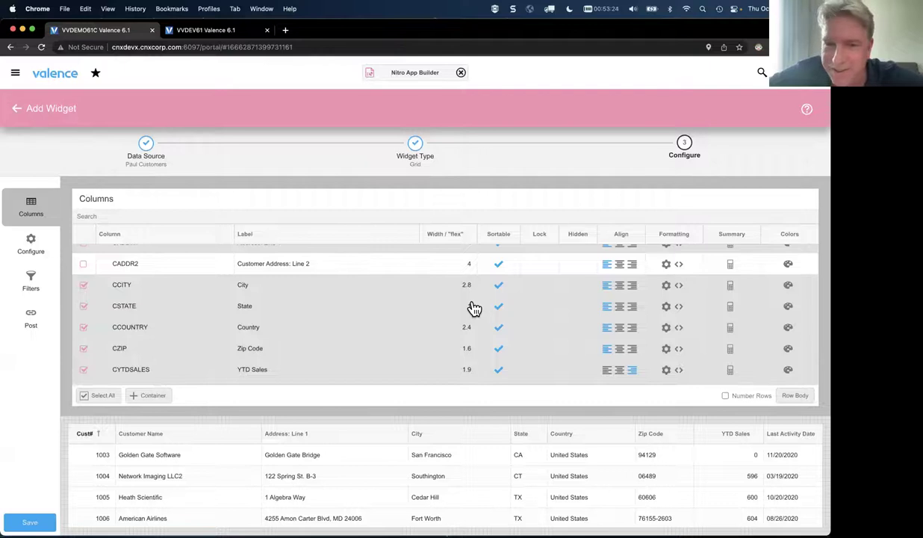
pyautogui.scroll(3, 474, 308)
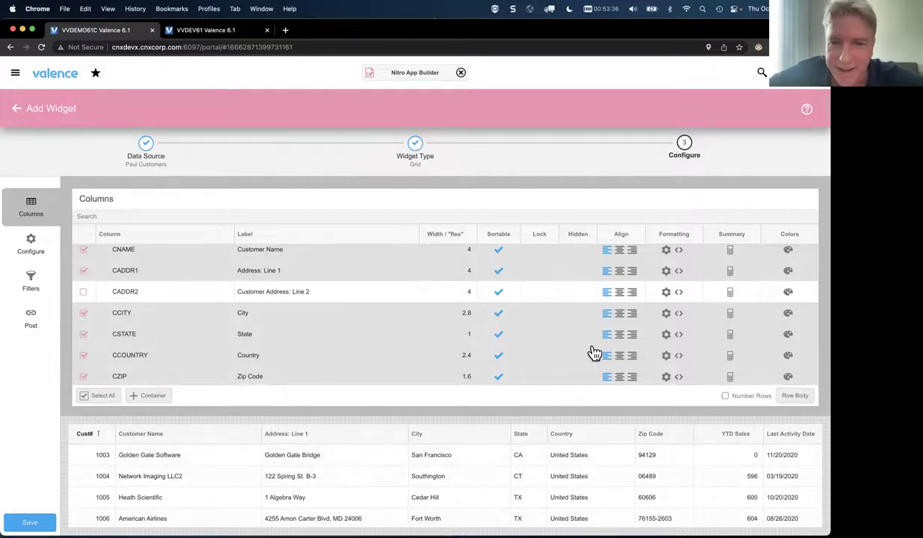
pyautogui.click(620, 334)
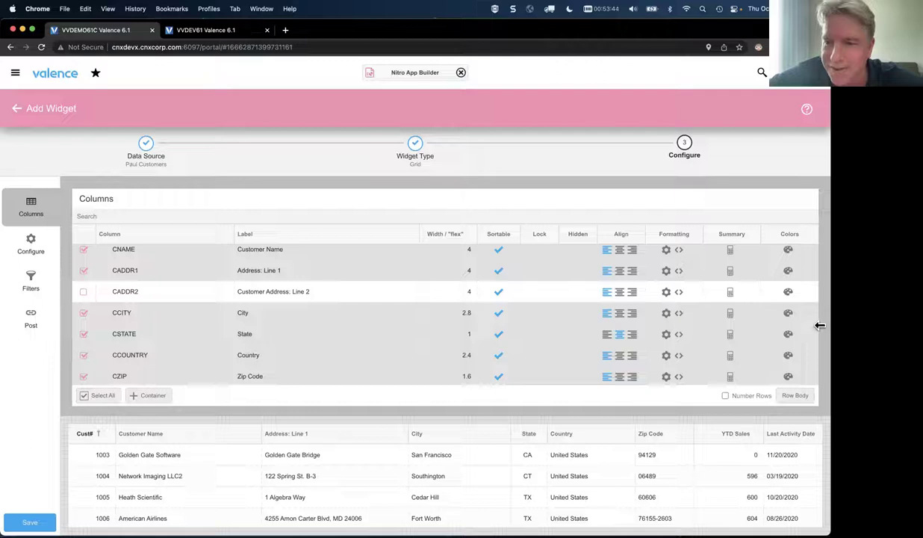
# - Narrow the browser window and widen it again to examine how the flex column widths adapt in the preview
pyautogui.moveTo(819, 331); pyautogui.dragTo(573, 331)
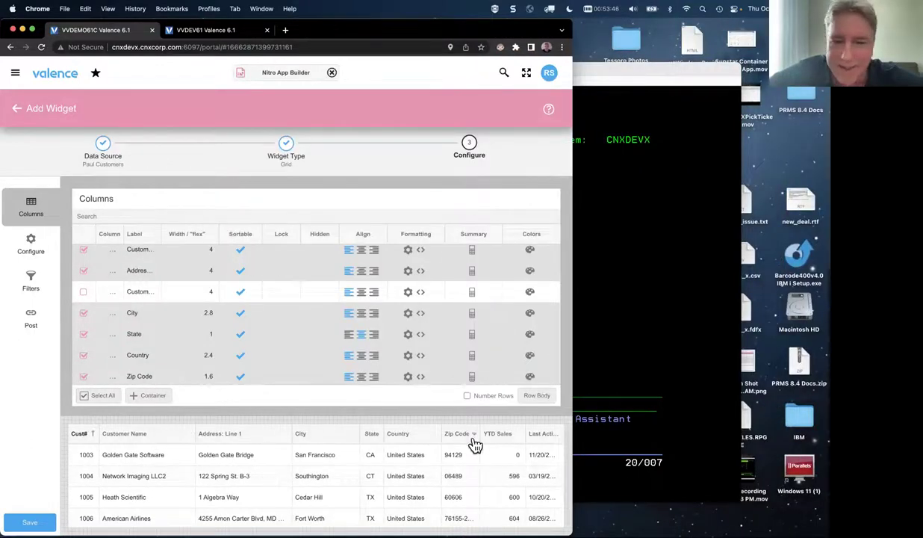
pyautogui.moveTo(575, 372); pyautogui.dragTo(623, 377)
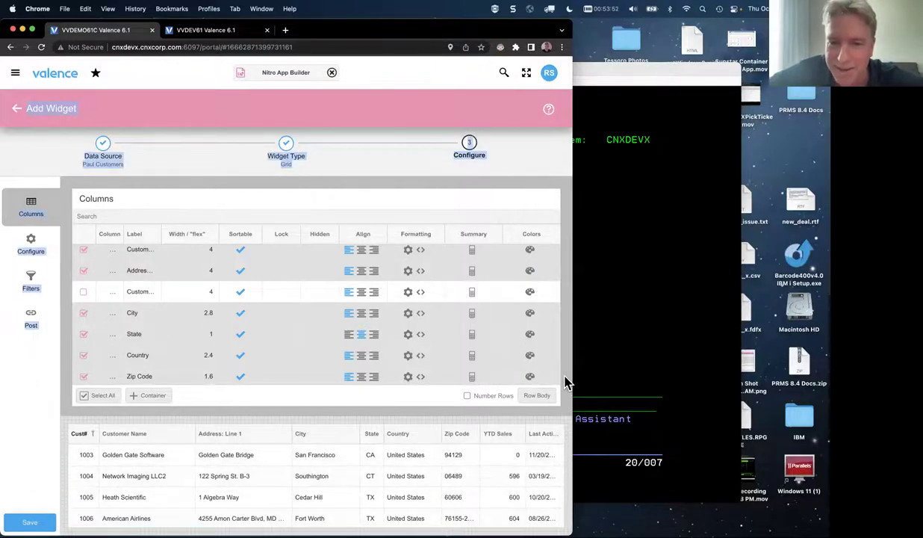
pyautogui.moveTo(573, 367); pyautogui.dragTo(645, 371)
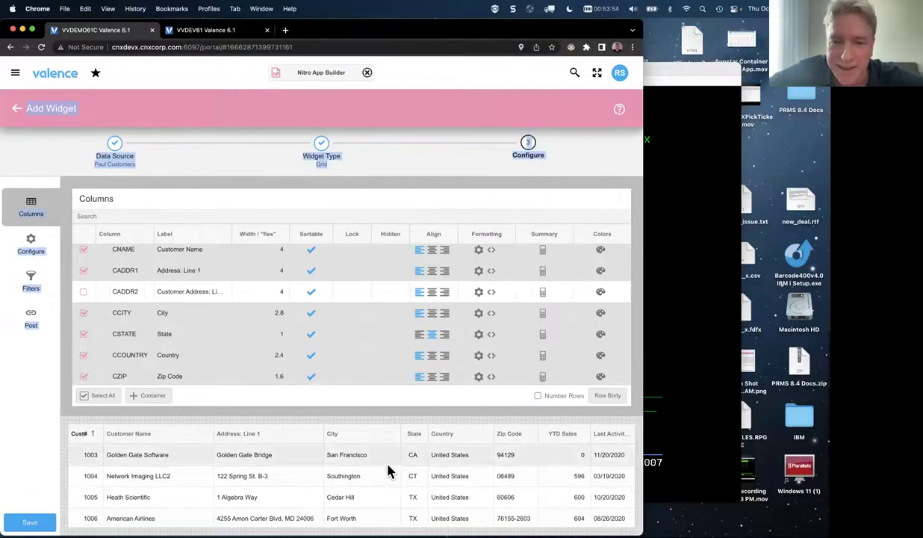
pyautogui.moveTo(644, 308); pyautogui.dragTo(829, 314)
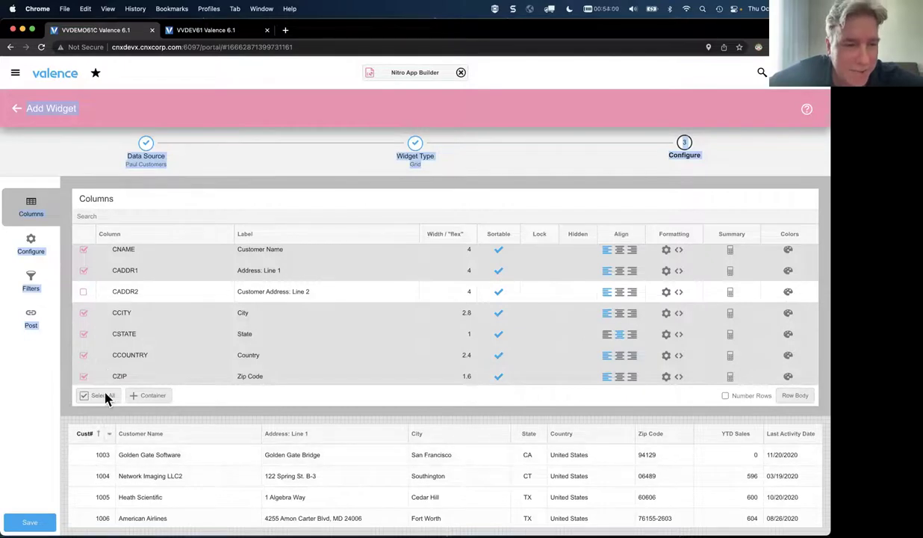
# - Set fixed column widths of 65 for Cust# and 55 for State
pyautogui.scroll(2, 144, 297)
pyautogui.click(459, 255)
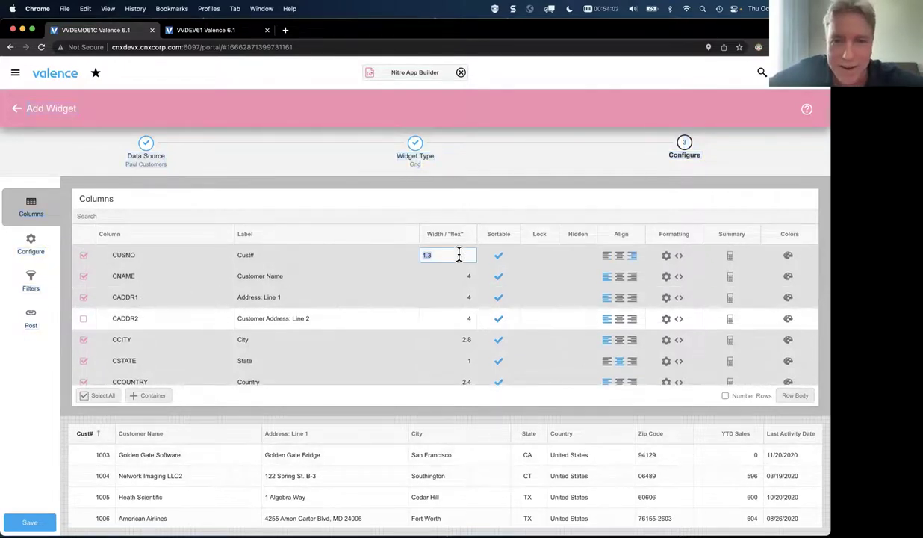
pyautogui.write('65')
pyautogui.press('Return')
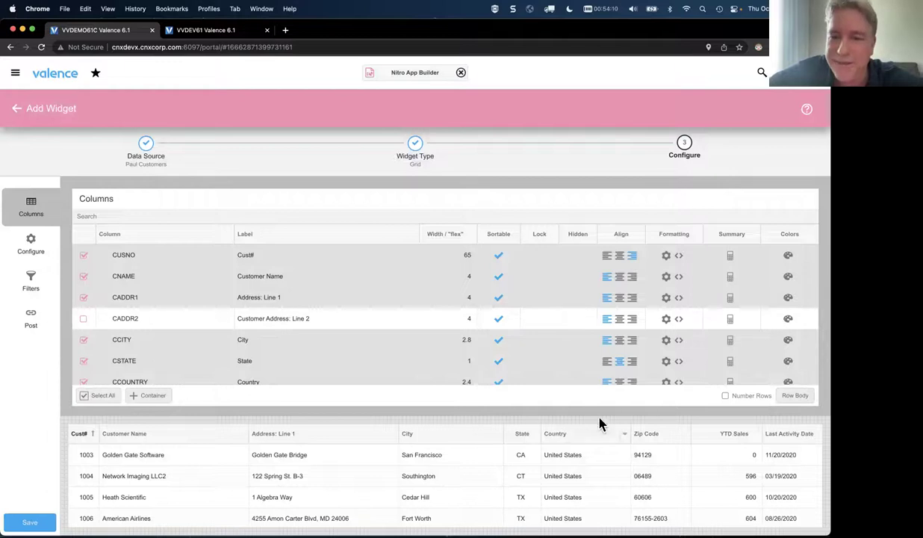
pyautogui.scroll(-3, 463, 351)
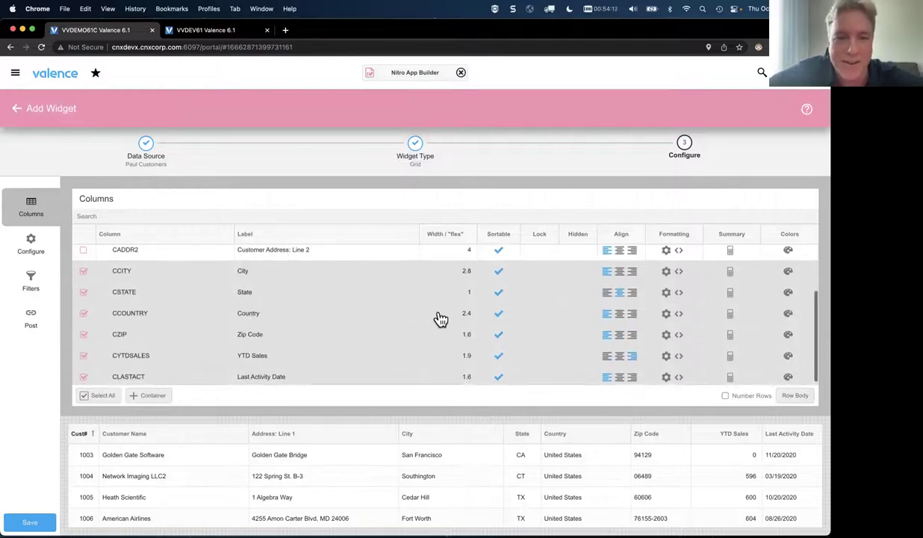
pyautogui.click(457, 291)
pyautogui.write('55')
pyautogui.press('Return')
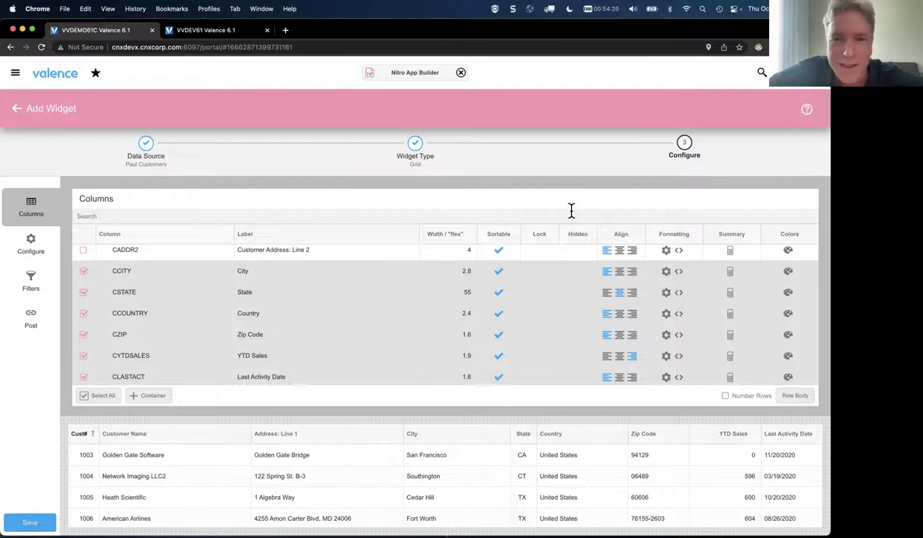
# - Format the YTD Sales column as US dollar money ($1,000.34 style) and check it in the preview
pyautogui.scroll(-1, 510, 298)
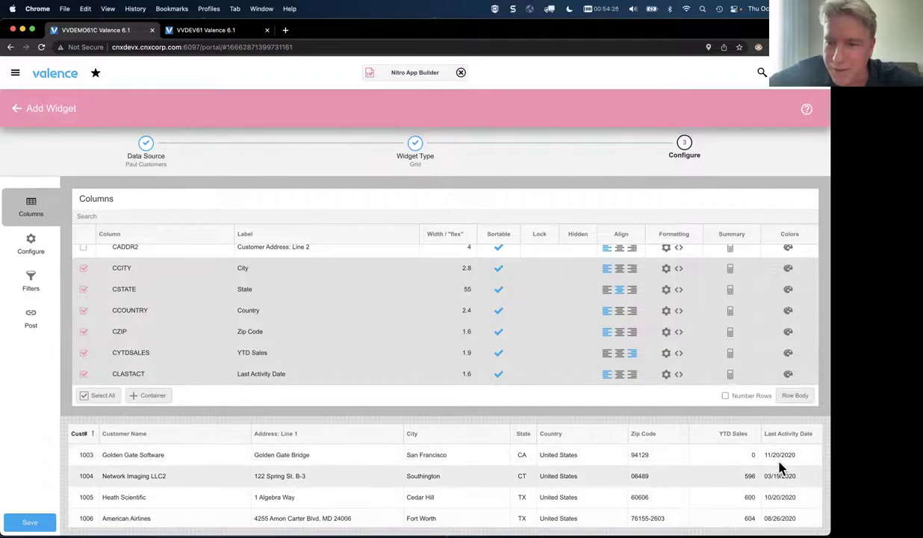
pyautogui.click(667, 354)
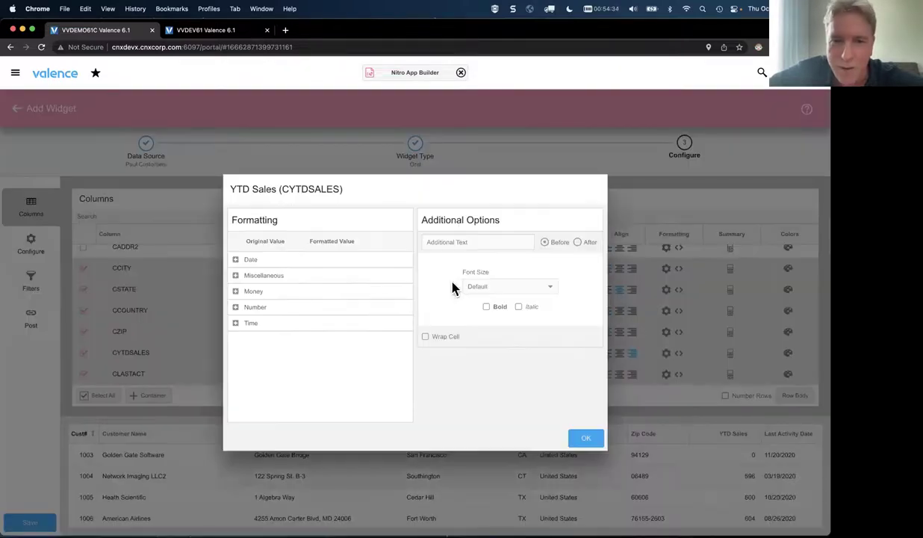
pyautogui.click(237, 292)
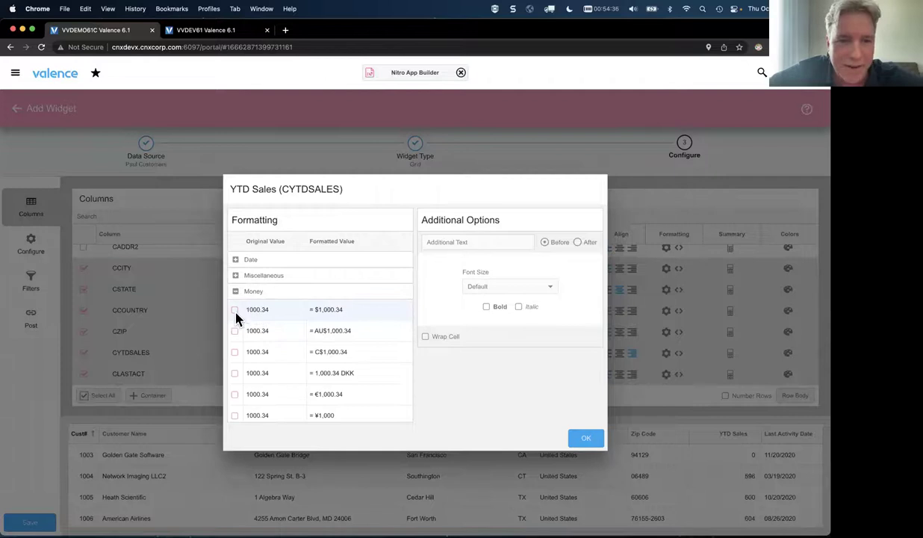
pyautogui.click(236, 310)
pyautogui.click(587, 440)
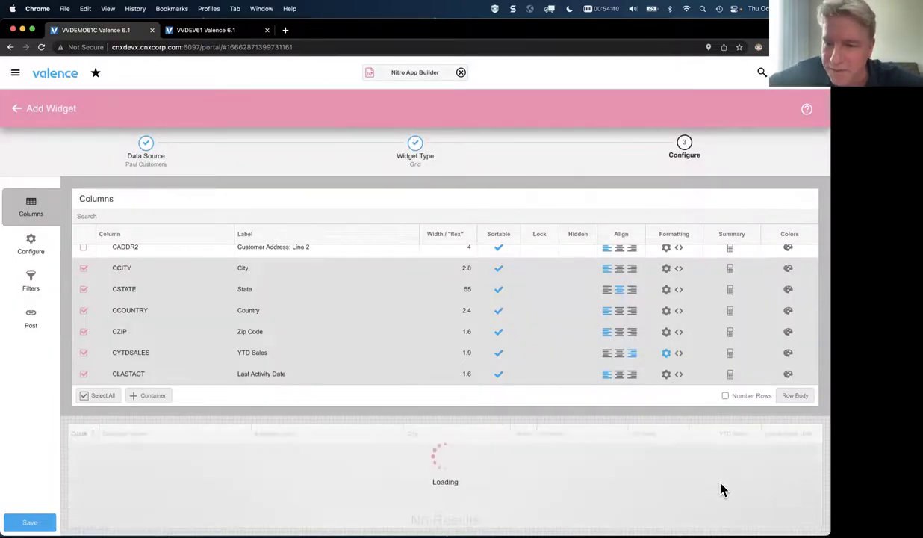
pyautogui.scroll(2, 705, 476)
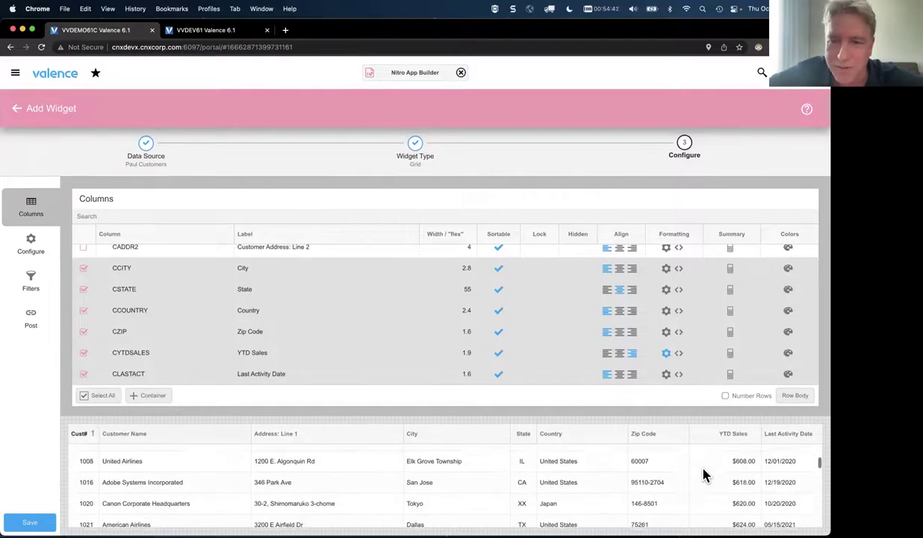
pyautogui.scroll(-2, 706, 475)
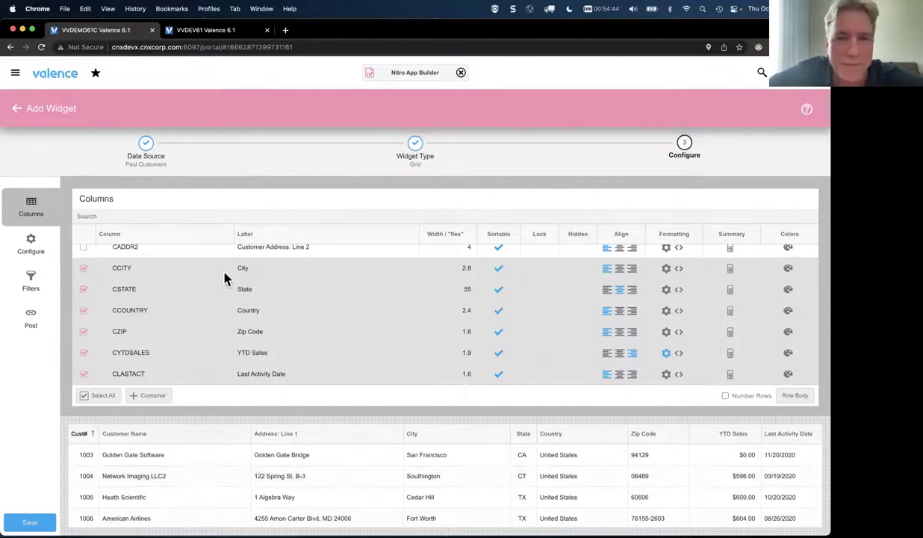
# - Enable Resize Columns, Move Columns and Hide Columns in the grid configuration and set its UI to Slim View
pyautogui.click(31, 243)
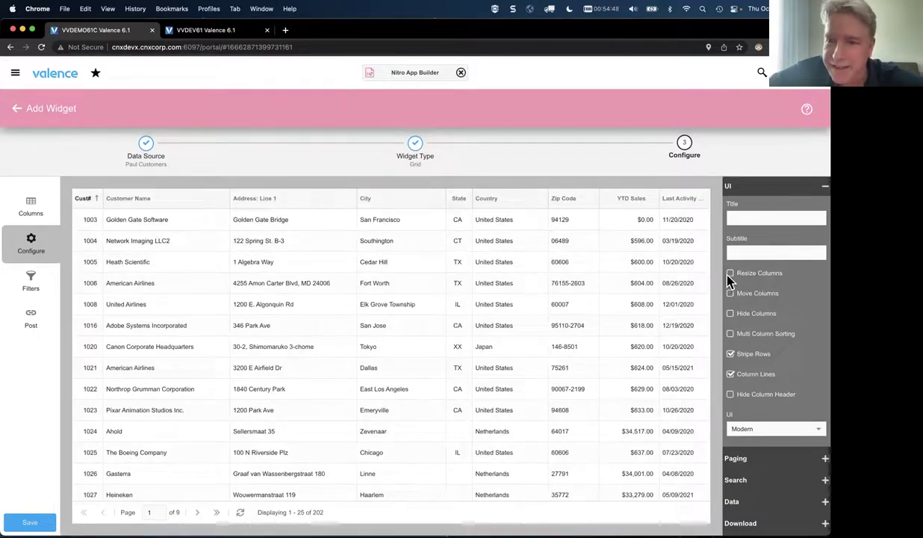
pyautogui.click(731, 314)
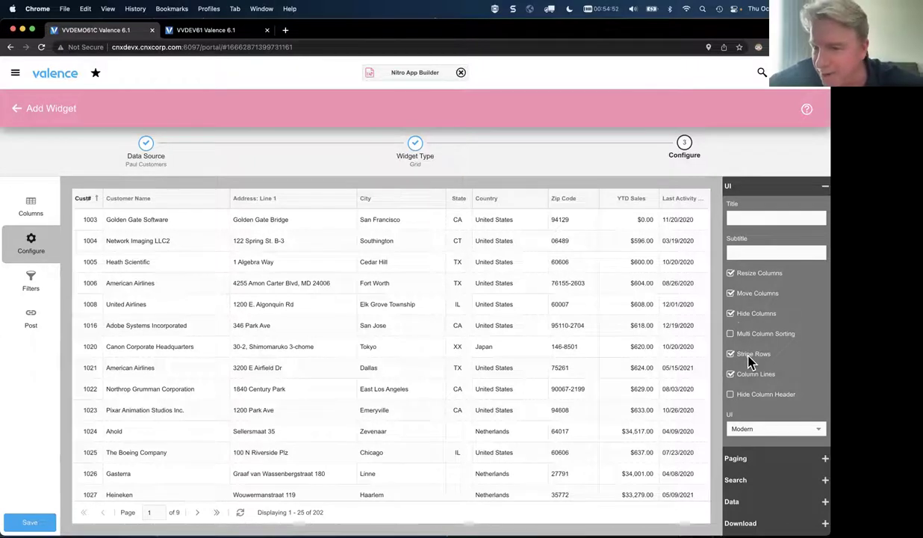
pyautogui.click(761, 429)
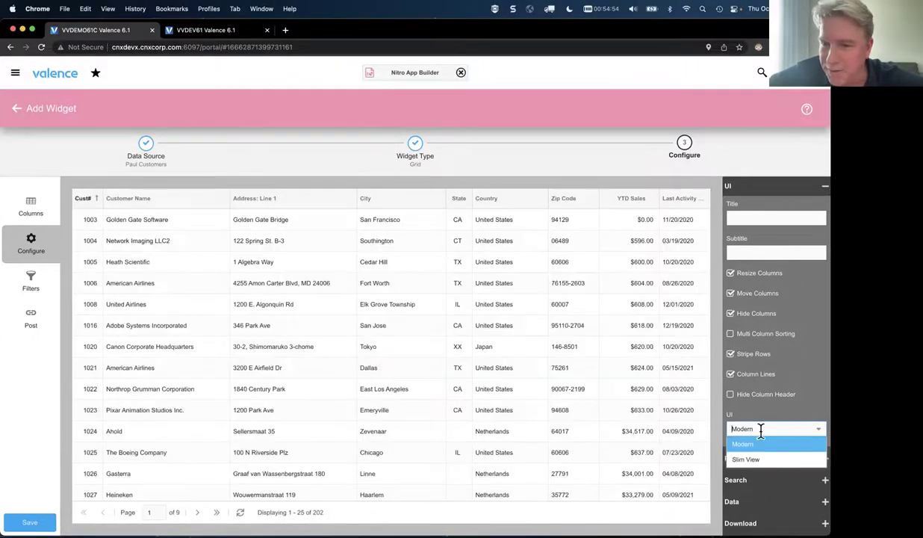
pyautogui.click(751, 459)
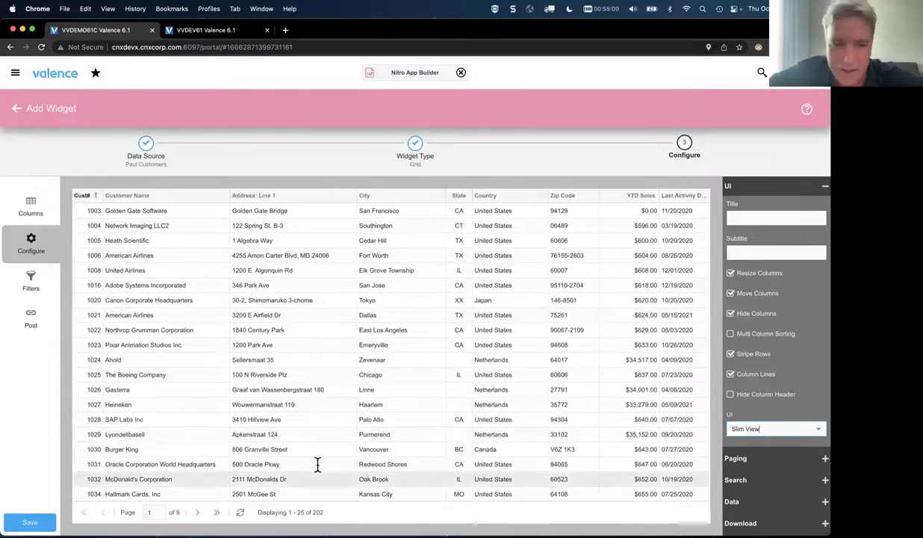
# - Set the grid's page size to 250, deactivate paging and look through the unpaged rows
pyautogui.click(762, 464)
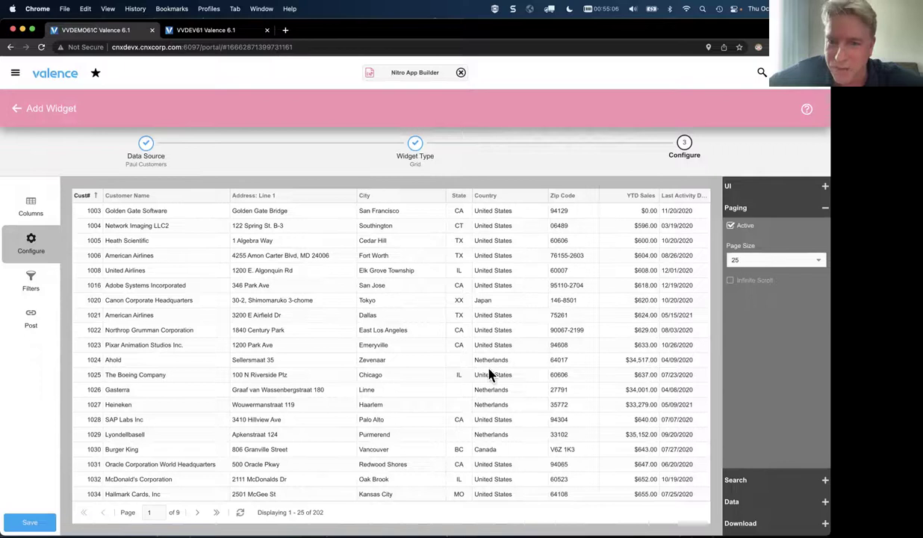
pyautogui.click(814, 263)
pyautogui.click(783, 320)
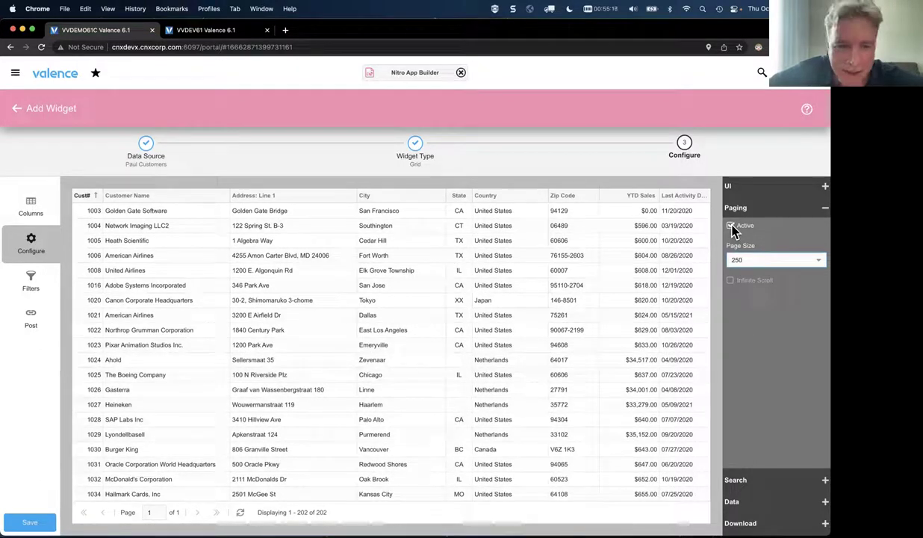
pyautogui.click(732, 227)
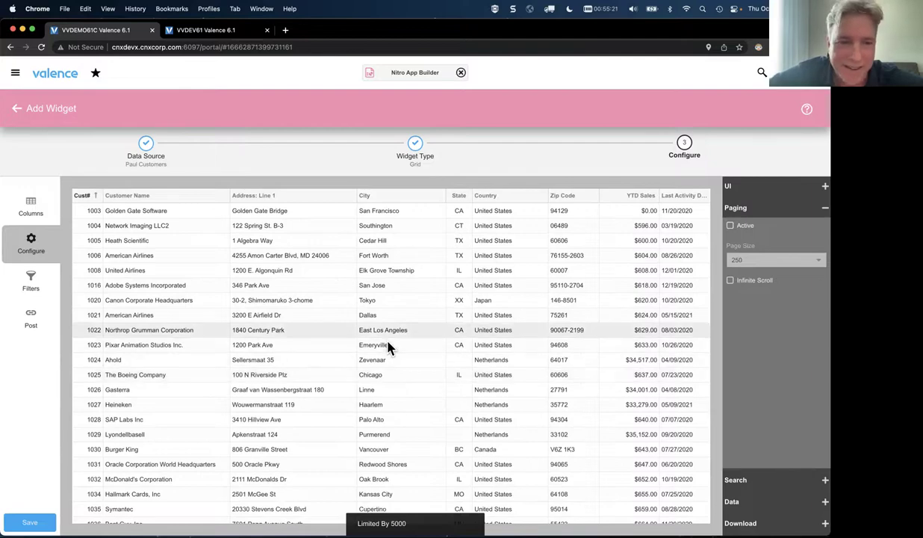
pyautogui.scroll(-20, 387, 343)
pyautogui.scroll(20, 388, 343)
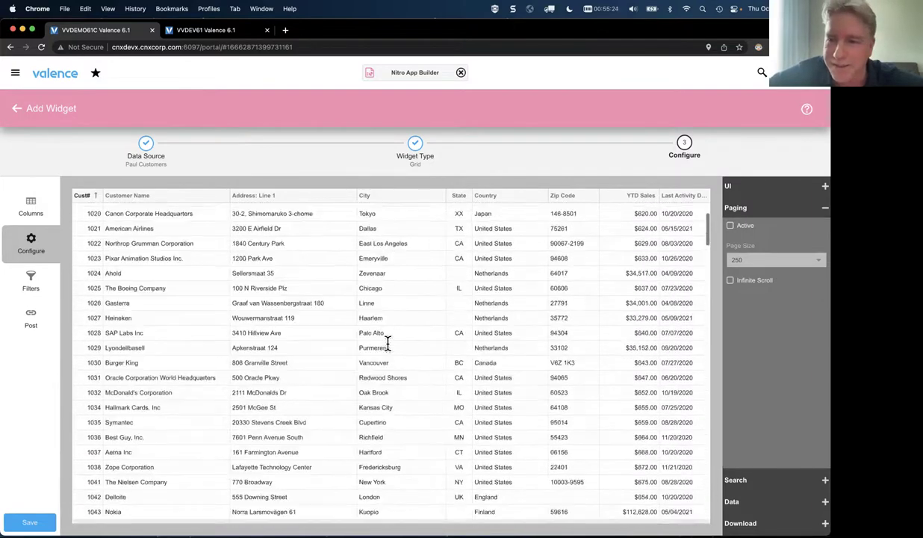
# - Activate the grid's search with the Starts with type and try it in the preview by searching for Chicago
pyautogui.click(772, 482)
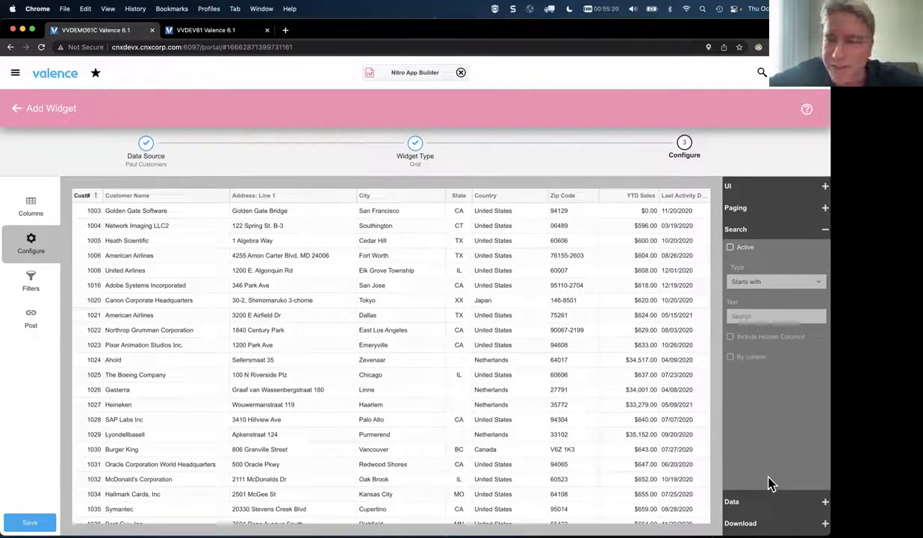
pyautogui.click(730, 248)
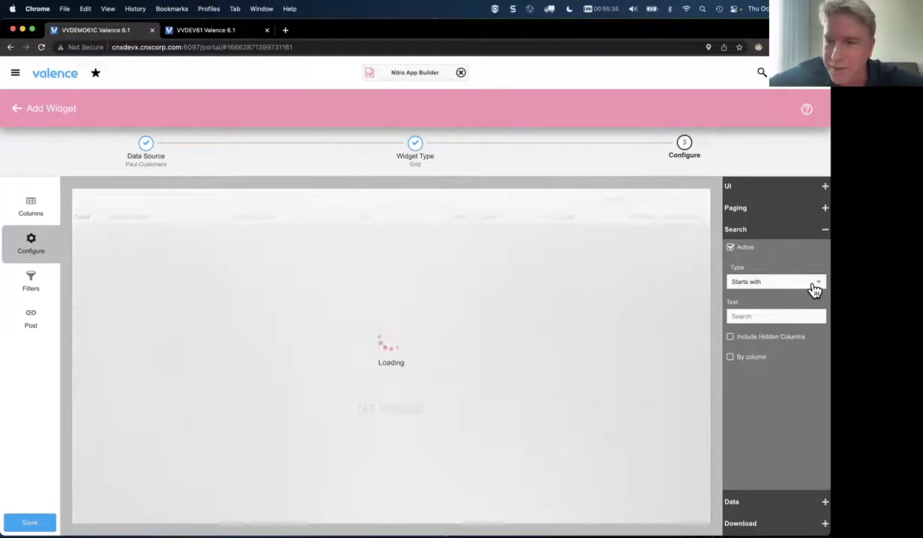
pyautogui.click(815, 290)
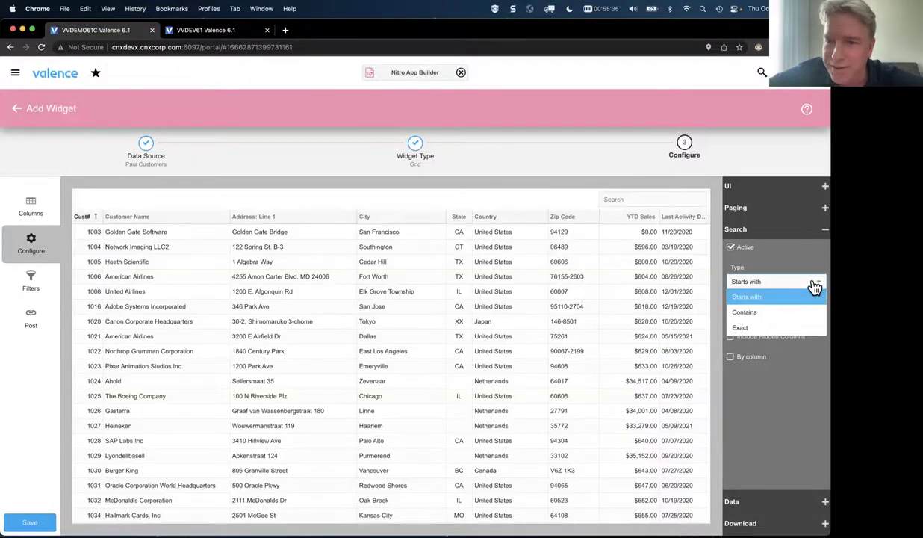
pyautogui.click(814, 291)
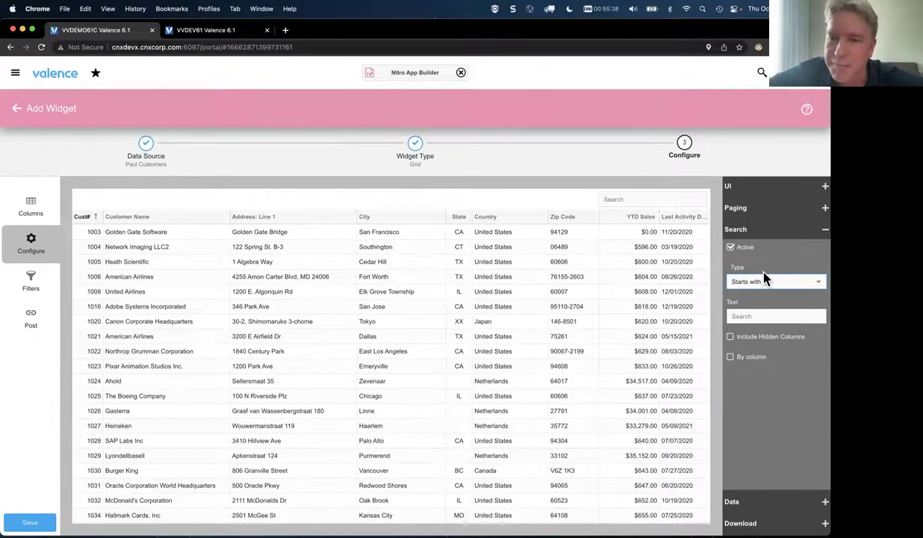
pyautogui.click(686, 200)
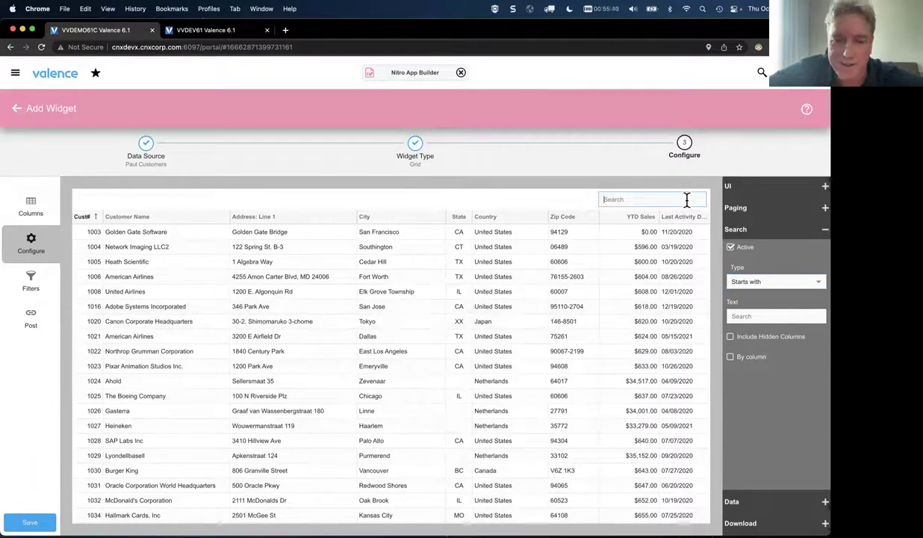
pyautogui.write('Chicago')
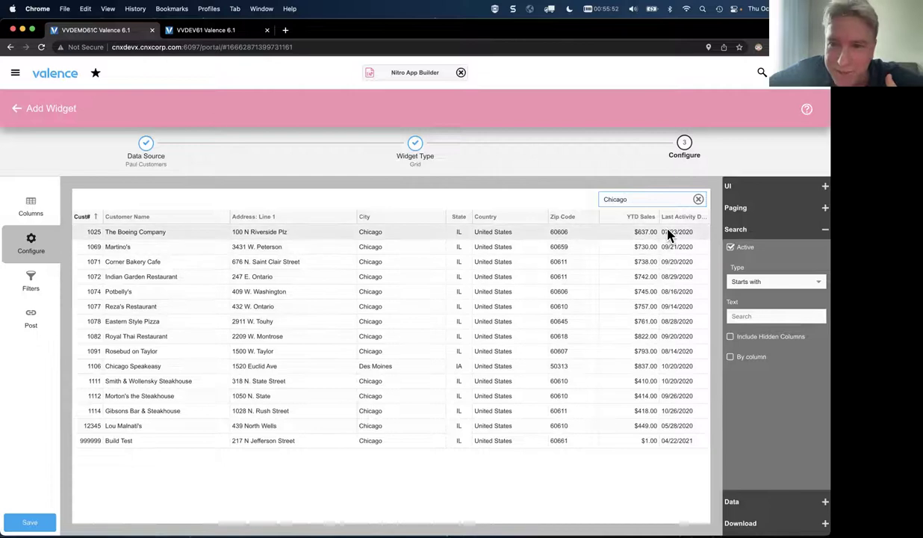
# - Enable a filter on the CSTATE field and shorten its description to "State:"
pyautogui.click(30, 283)
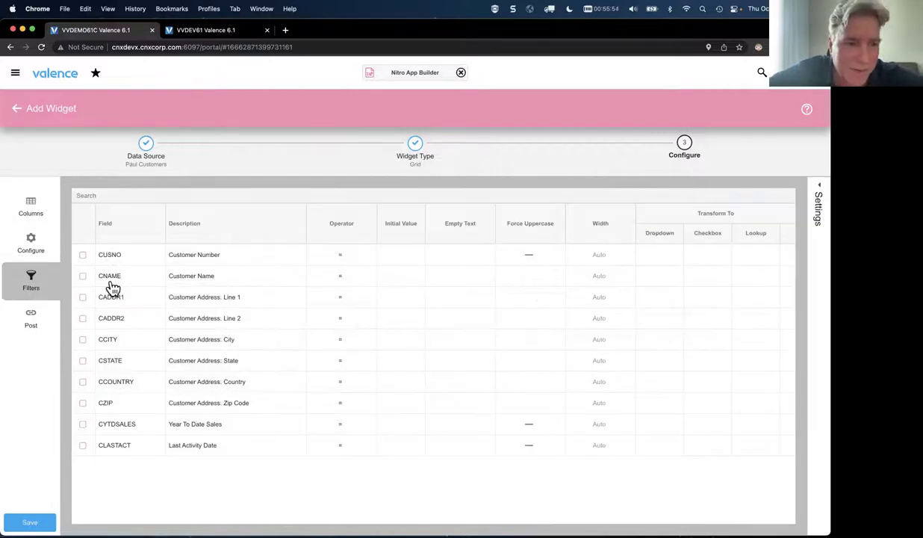
pyautogui.click(82, 360)
pyautogui.click(201, 358)
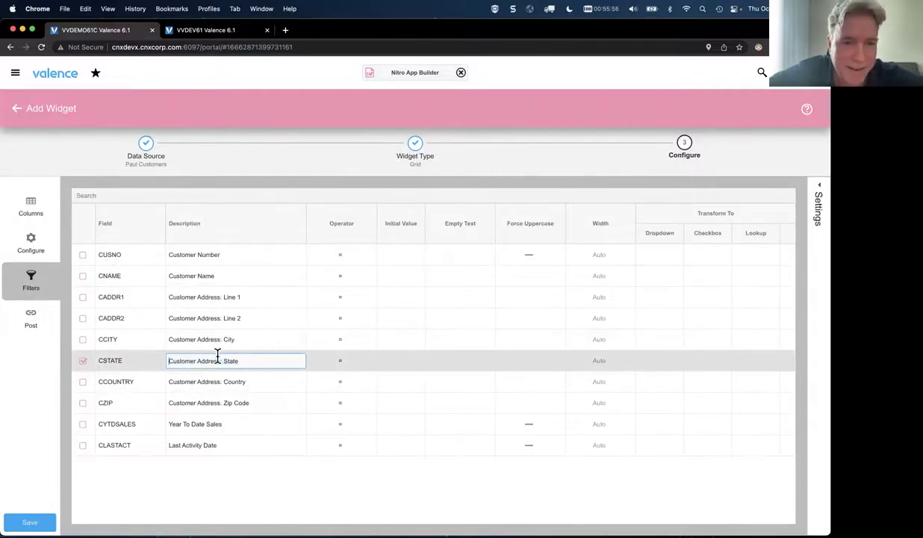
pyautogui.press('Delete')
pyautogui.press('Delete')
pyautogui.press('Delete')
pyautogui.press('Delete')
pyautogui.press('Delete')
pyautogui.press('Delete')
pyautogui.press('Delete')
pyautogui.press('Delete')
pyautogui.press('Delete')
pyautogui.press('Delete')
pyautogui.press('Delete')
pyautogui.press('Delete')
pyautogui.press('Delete')
pyautogui.press('Delete')
pyautogui.press('Delete')
pyautogui.press('Delete')
pyautogui.press('Delete')
pyautogui.press('Delete')
pyautogui.click(201, 360)
pyautogui.write(':')
pyautogui.press('Return')
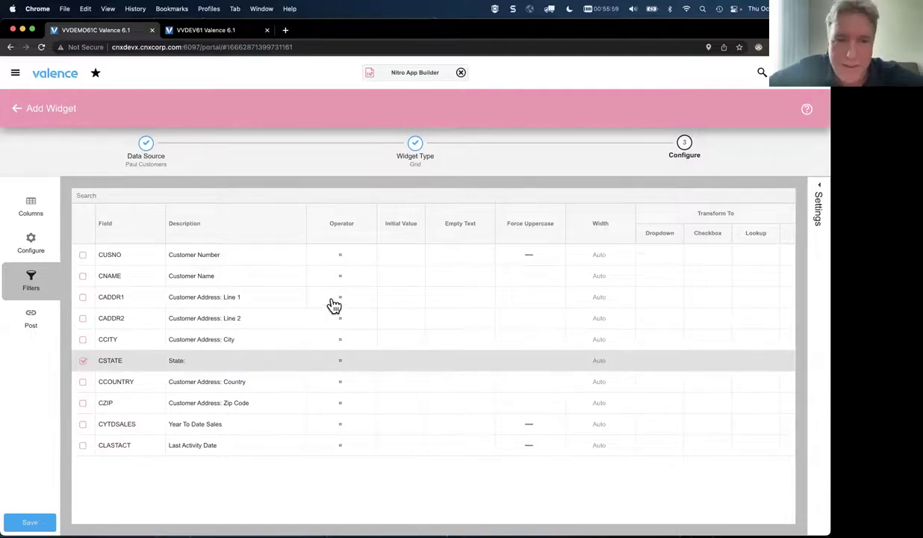
# - Check the State filter in the grid preview and disable Allow Reset in the filter settings
pyautogui.click(36, 241)
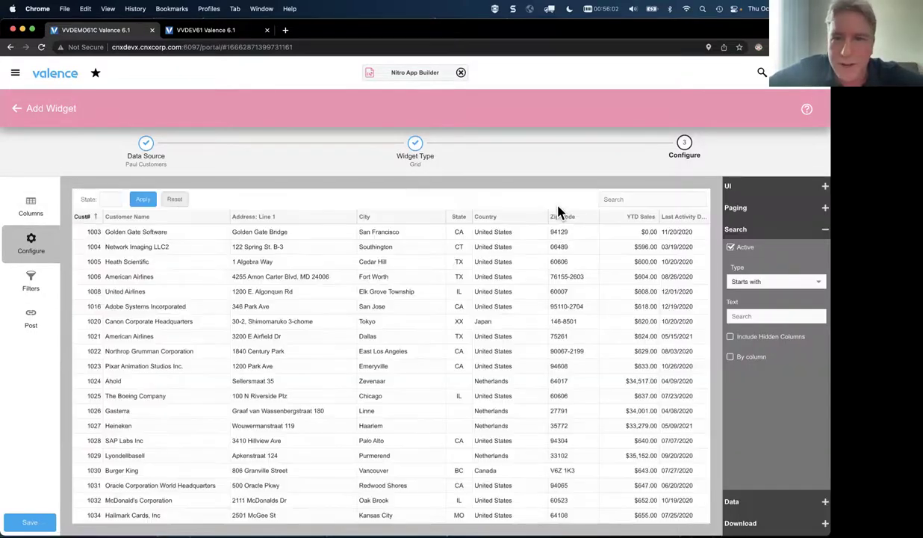
pyautogui.click(30, 282)
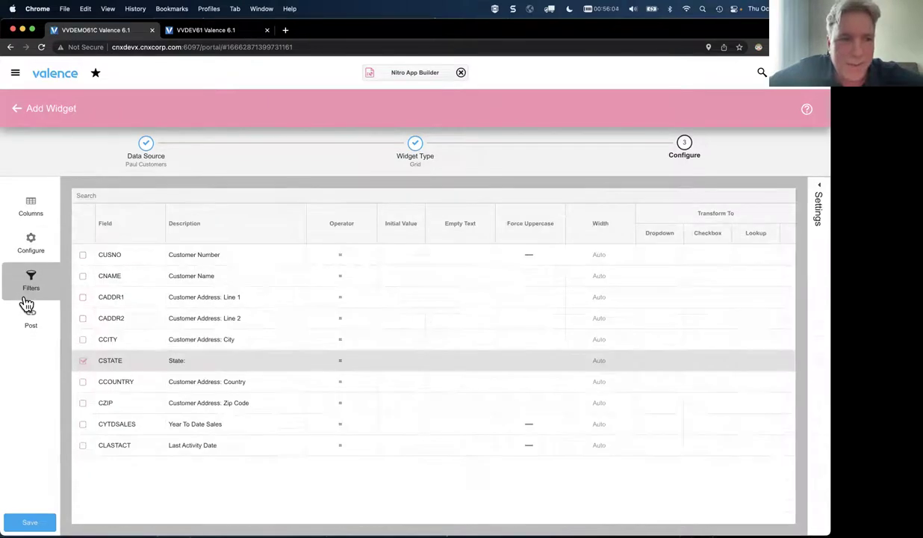
pyautogui.click(816, 203)
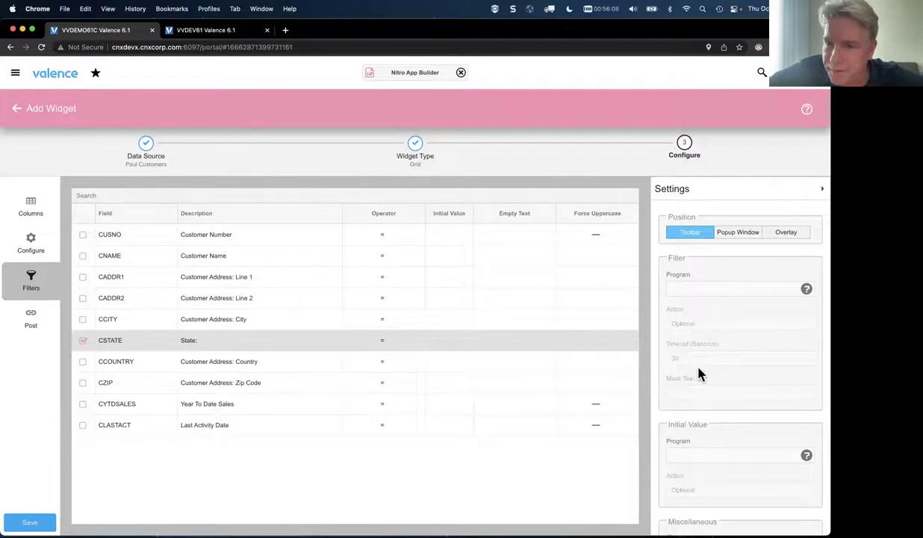
pyautogui.scroll(-3, 701, 373)
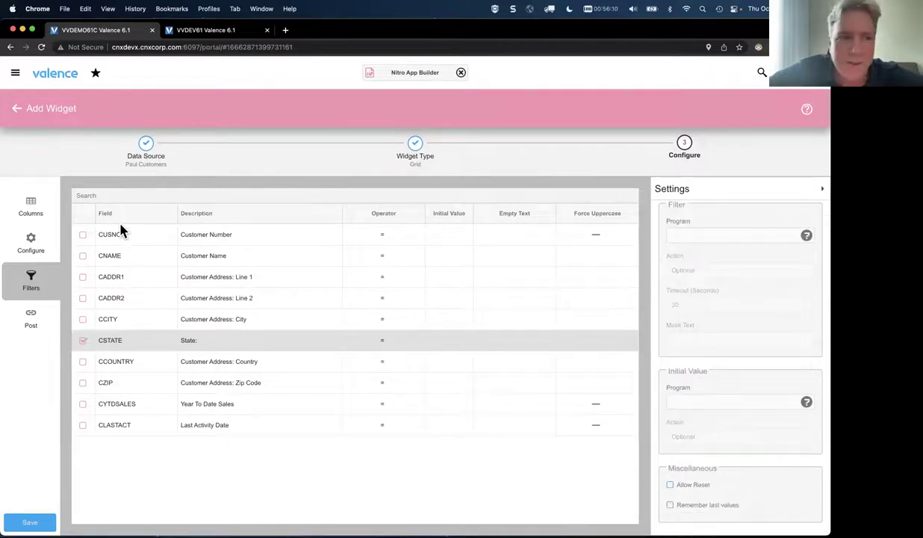
pyautogui.click(32, 243)
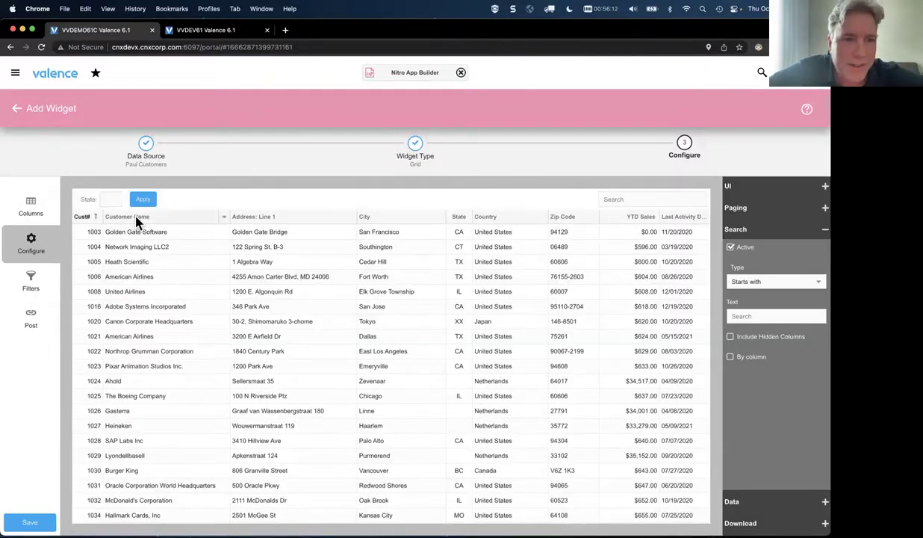
# - Test the State filter in the grid preview by applying IL
pyautogui.click(110, 199)
pyautogui.write('CA')
pyautogui.press('Return')
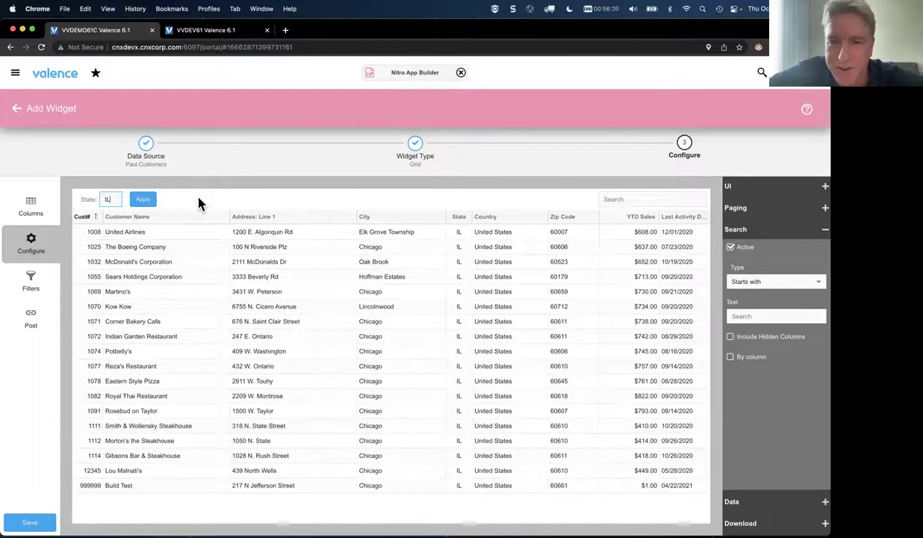
pyautogui.click(32, 287)
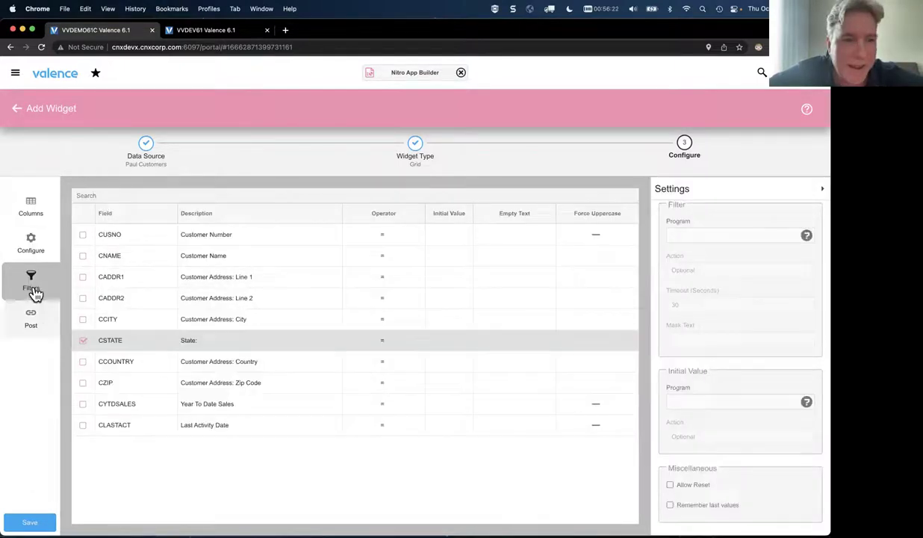
pyautogui.click(30, 214)
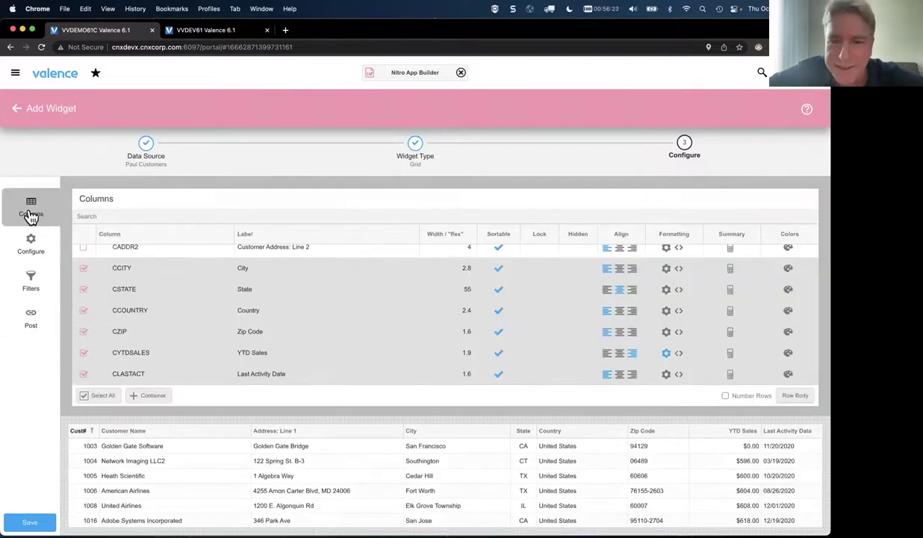
pyautogui.click(29, 284)
pyautogui.click(31, 243)
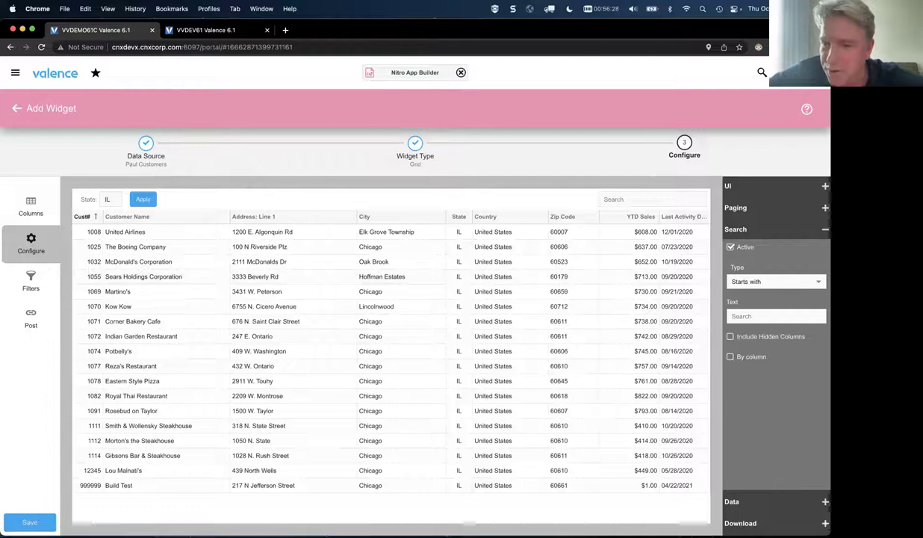
# - Activate the grid's Excel download and set its file name to customers
pyautogui.click(743, 523)
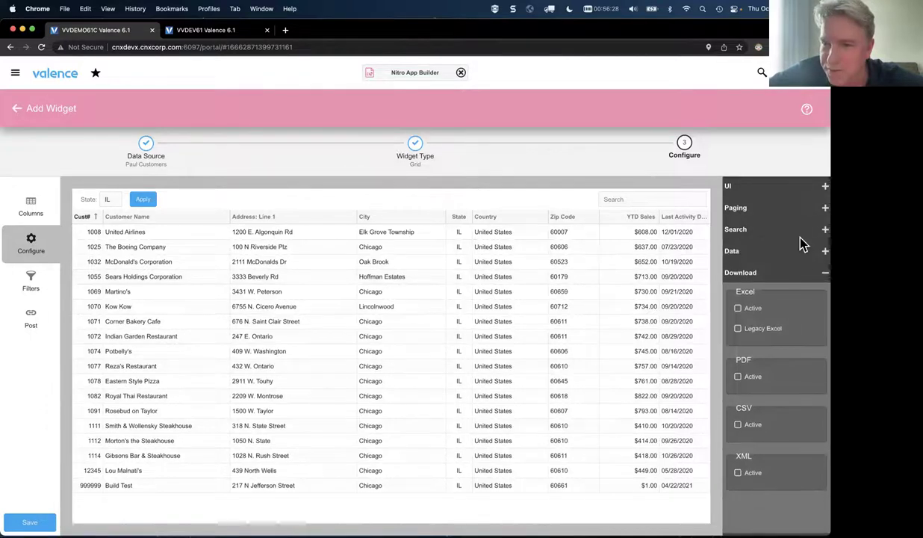
pyautogui.click(737, 309)
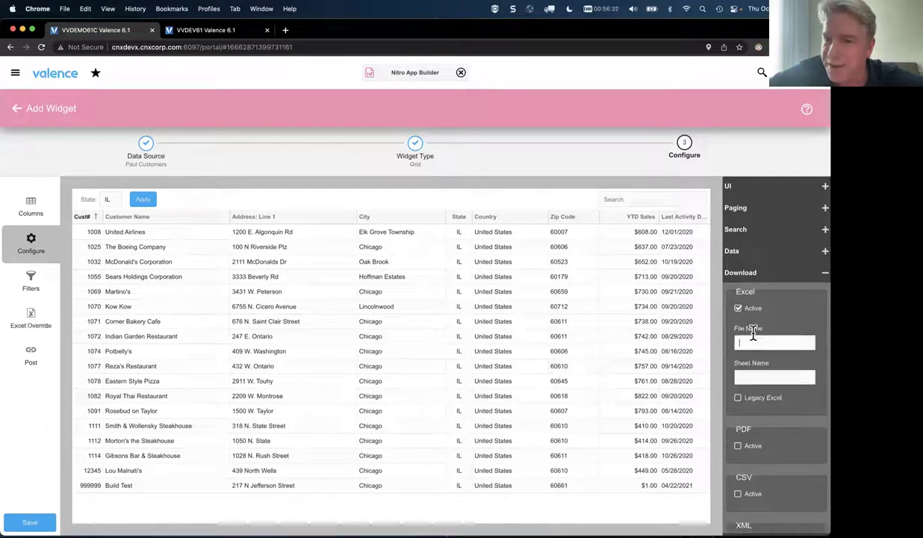
pyautogui.click(750, 342)
pyautogui.write('ers')
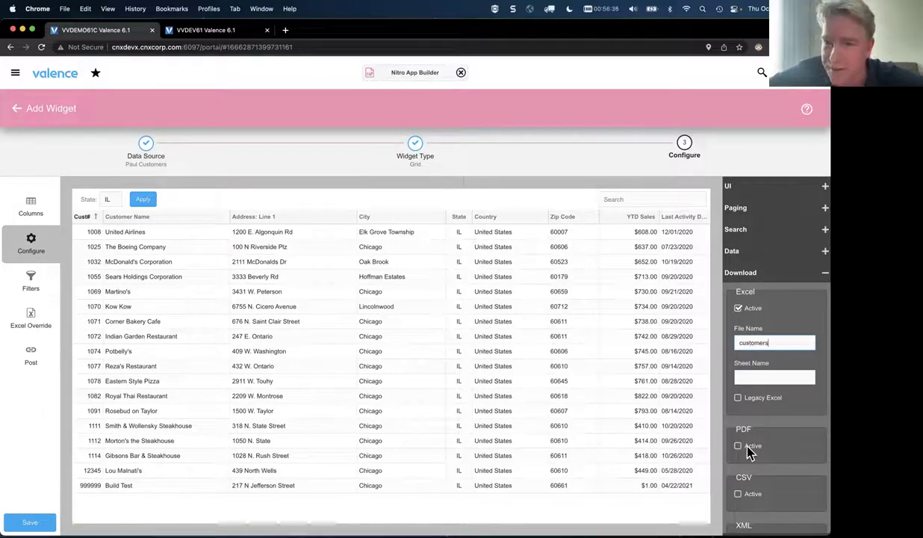
pyautogui.scroll(-2, 748, 447)
pyautogui.scroll(2, 758, 402)
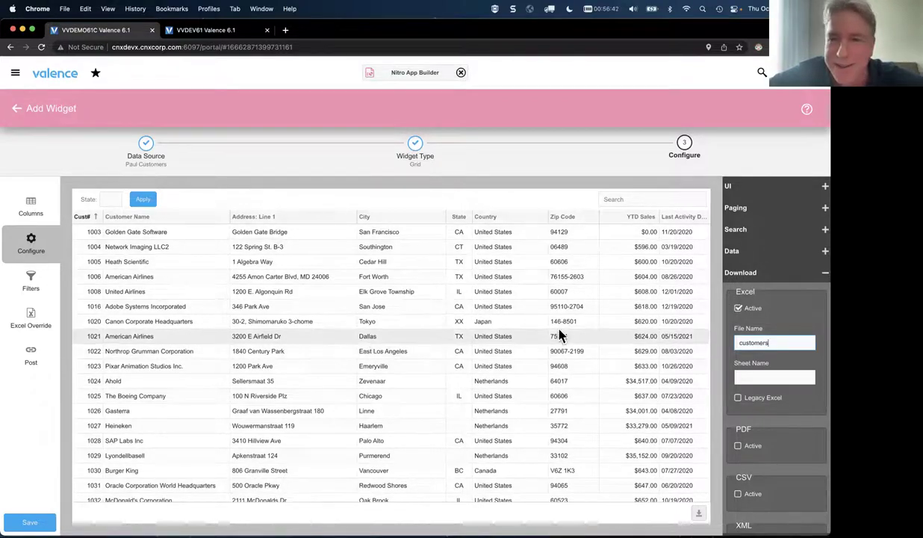
pyautogui.click(739, 309)
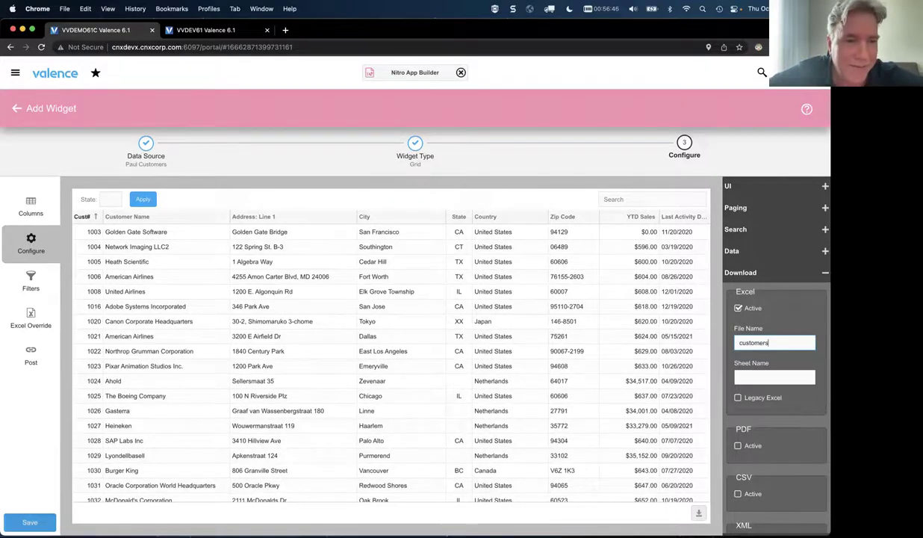
# - Save the widget under the owner's first name followed by "customers" and tag it with the existing first-name tag
pyautogui.click(30, 522)
pyautogui.write('Cu')
pyautogui.press('BackSpace')
pyautogui.press('BackSpace')
pyautogui.write("Paul's customer")
pyautogui.click(351, 332)
pyautogui.write('pay')
pyautogui.press('BackSpace')
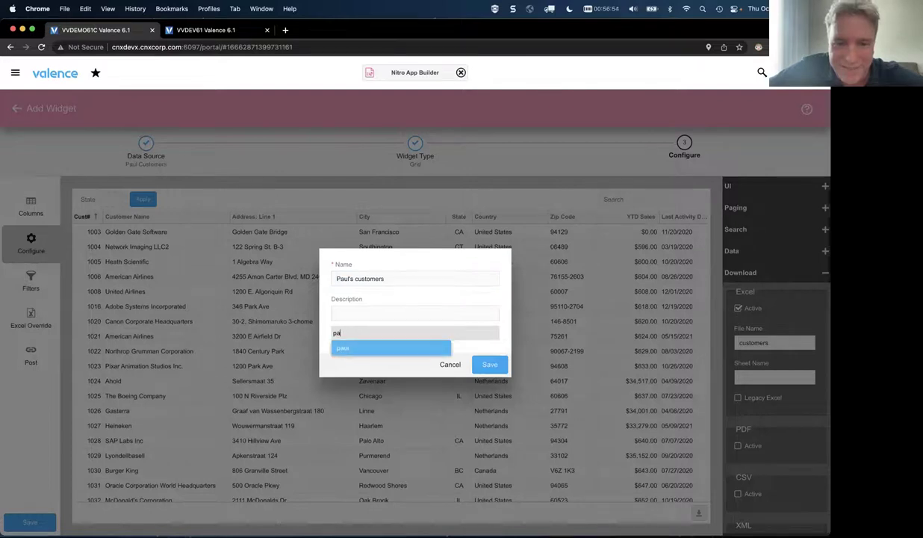
pyautogui.click(344, 348)
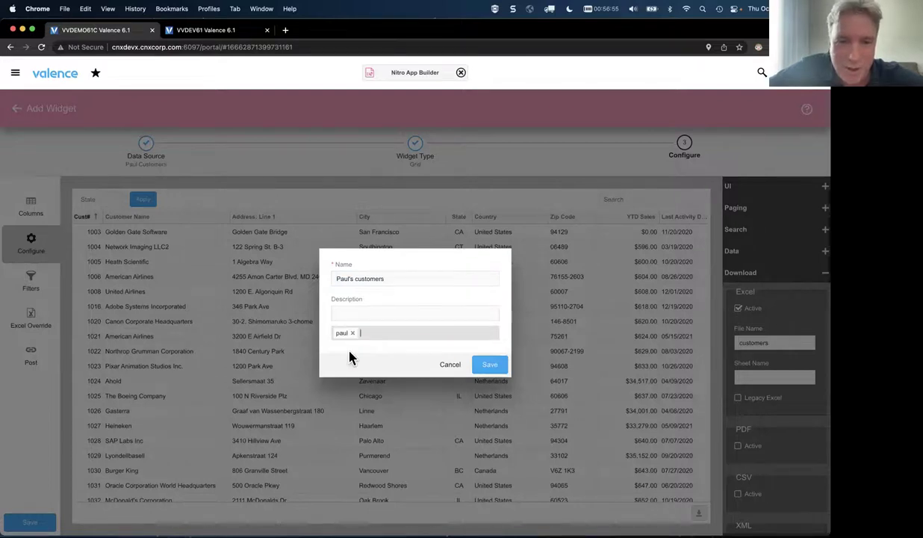
pyautogui.click(499, 369)
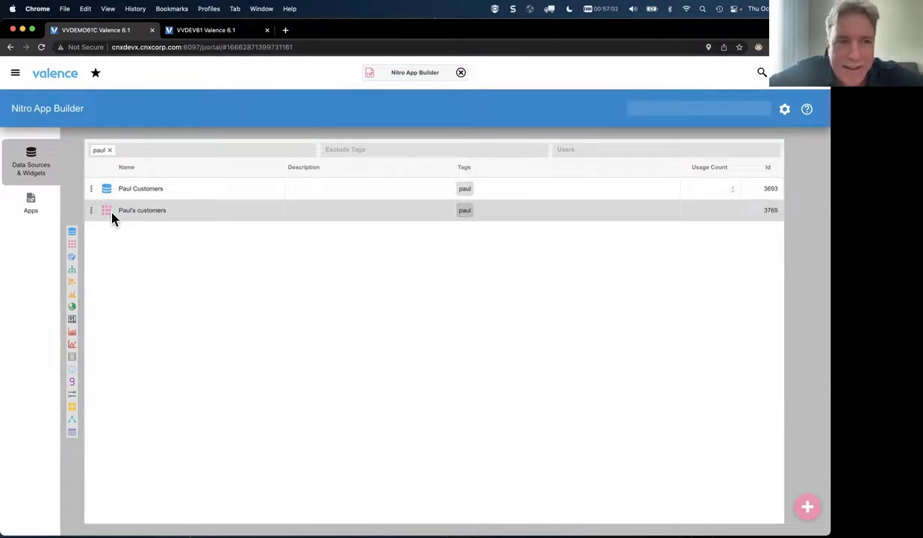
# - Switch to the list of apps and replace its summit tag filter with the owner's first-name tag
pyautogui.click(26, 199)
pyautogui.moveTo(818, 495)
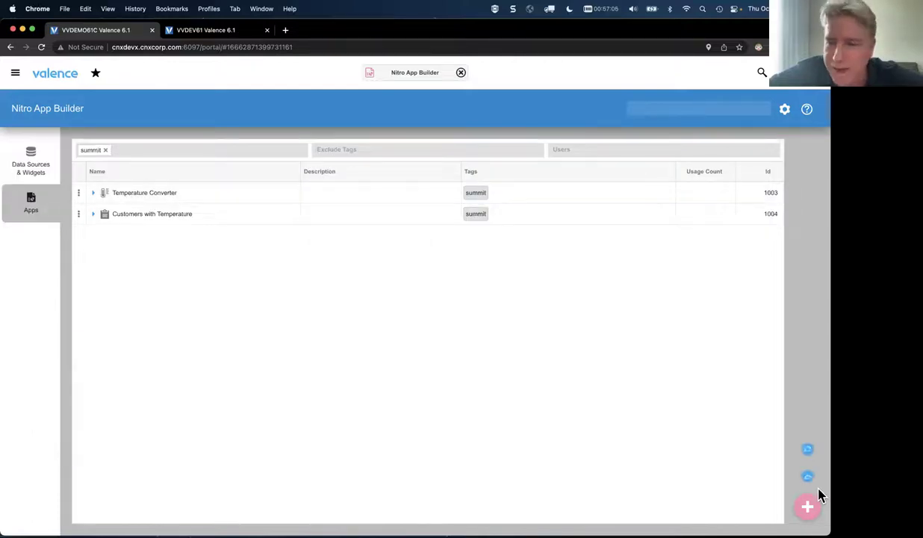
pyautogui.click(106, 150)
pyautogui.click(115, 149)
pyautogui.write('paul')
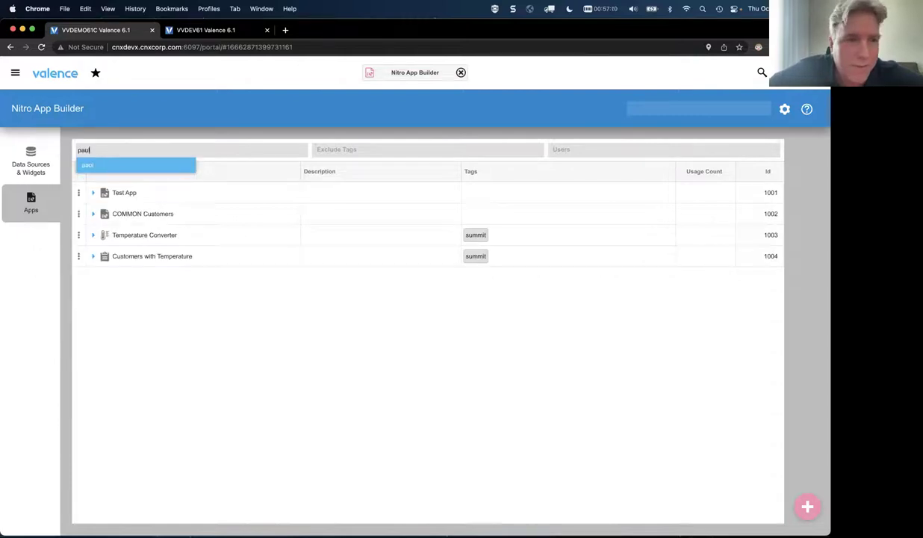
pyautogui.click(109, 164)
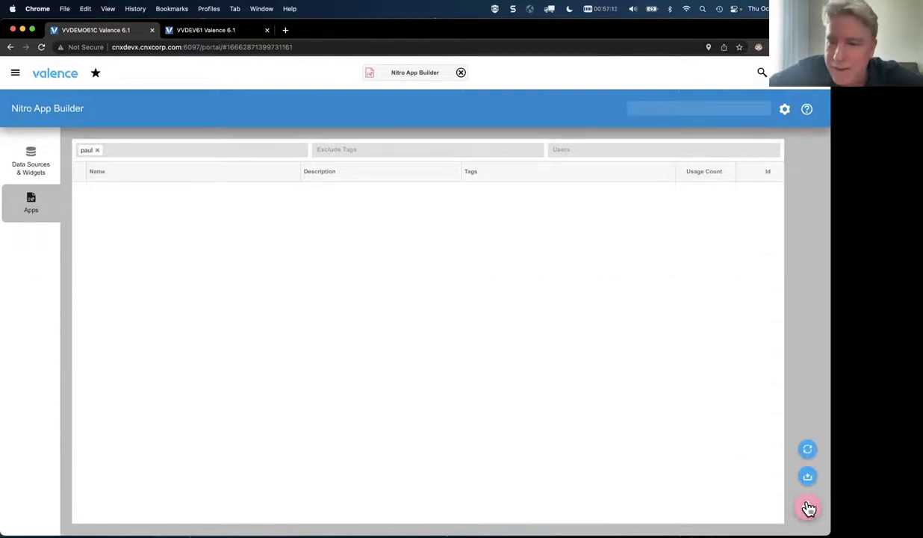
# - Create a new app and add the saved customers grid widget, filtering the widget list by the owner's first-name tag
pyautogui.click(808, 507)
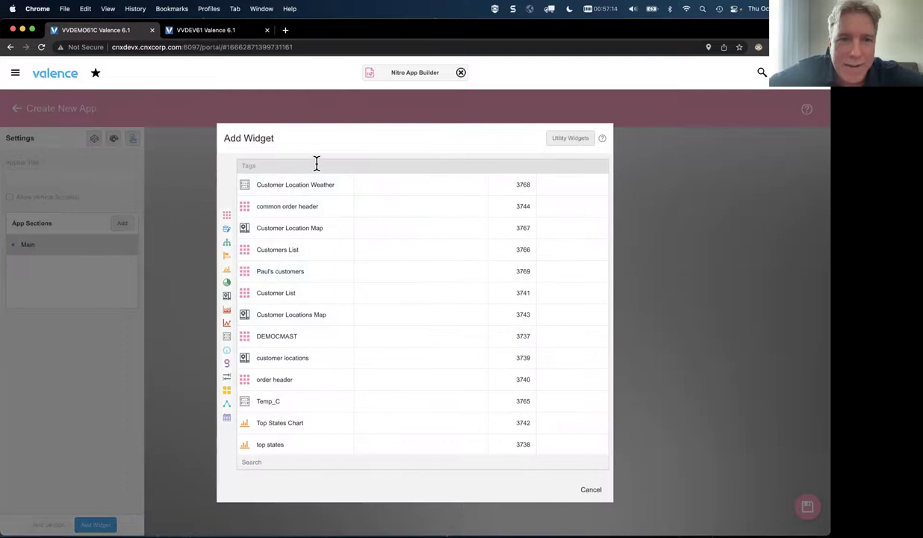
pyautogui.click(317, 163)
pyautogui.write('paul')
pyautogui.click(269, 181)
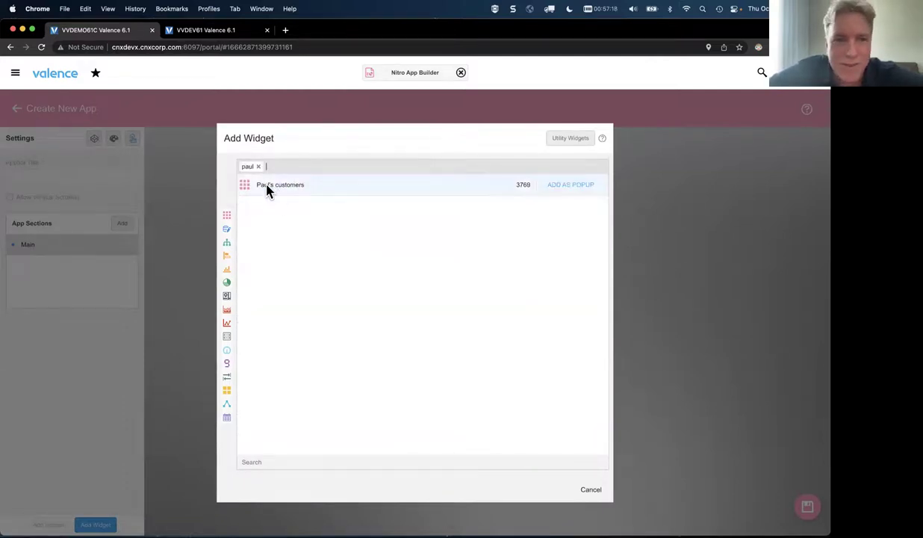
pyautogui.click(266, 188)
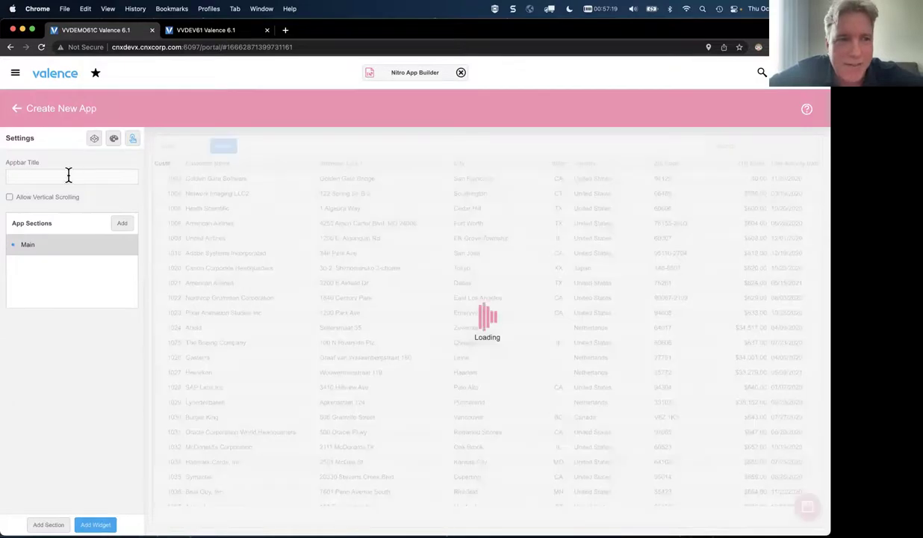
# - Set the new app's appbar title to the owner's first name in possessive form followed by "Customers"
pyautogui.click(68, 175)
pyautogui.write("Paul's Custo")
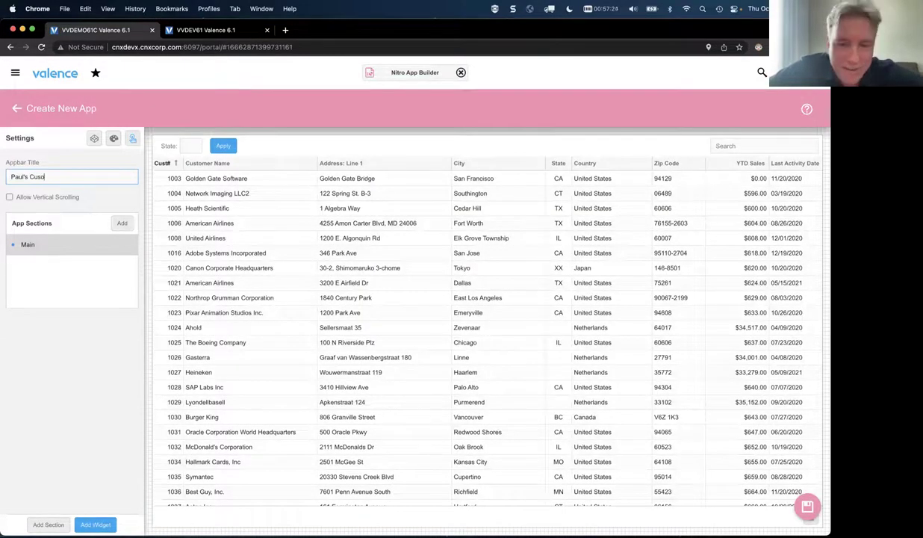
pyautogui.moveTo(243, 322)
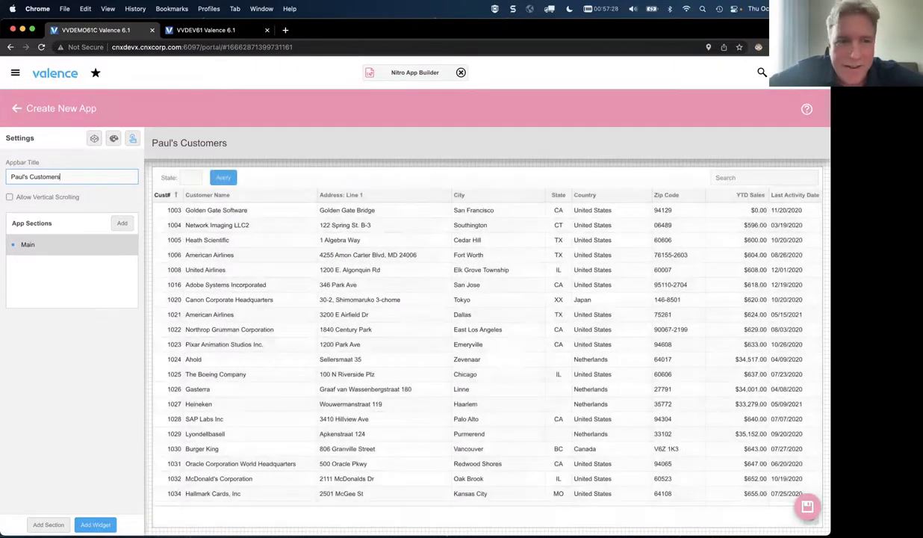
# - Save the app with its portal category set to Administration
pyautogui.click(619, 459)
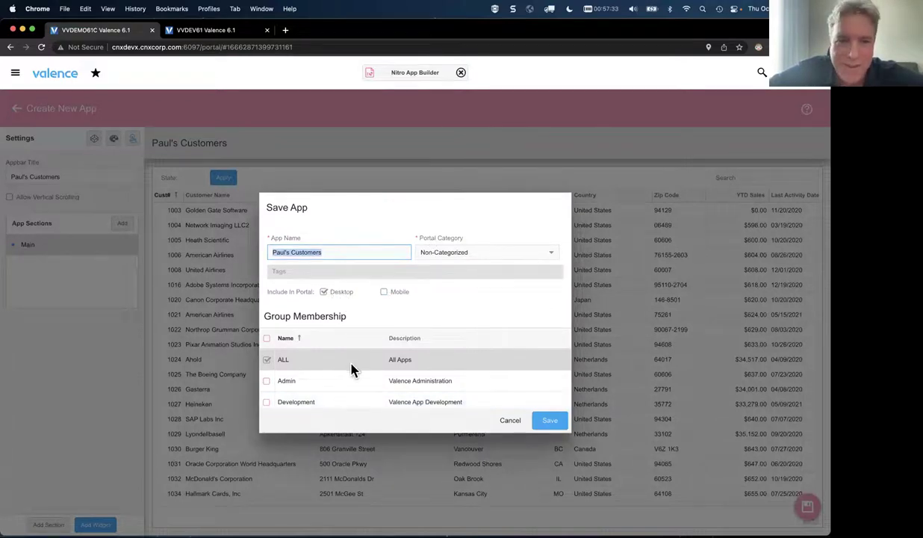
pyautogui.click(553, 258)
pyautogui.click(499, 266)
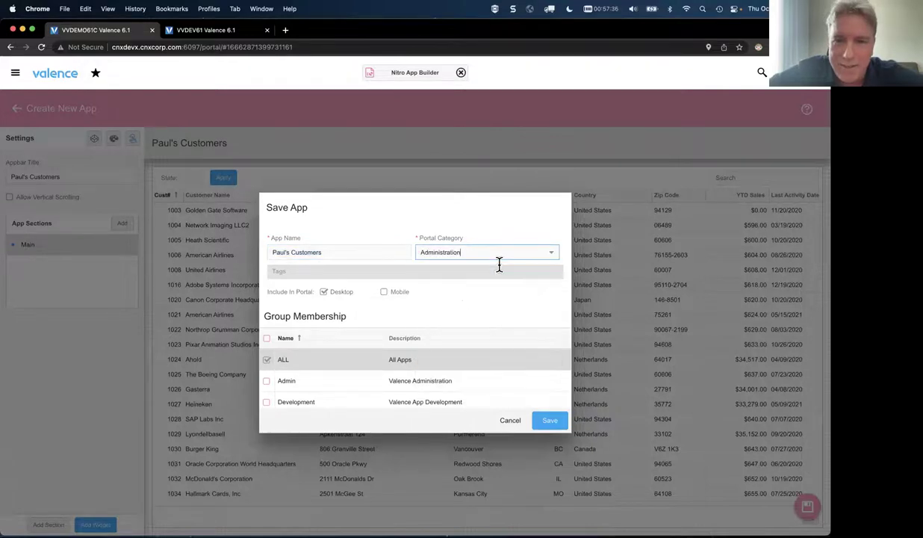
pyautogui.scroll(-3, 437, 364)
pyautogui.scroll(3, 437, 364)
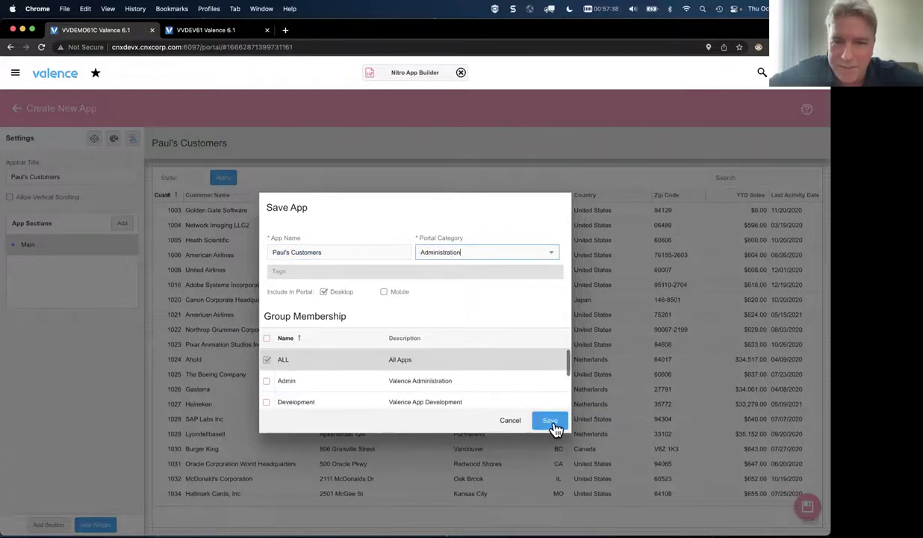
pyautogui.click(553, 423)
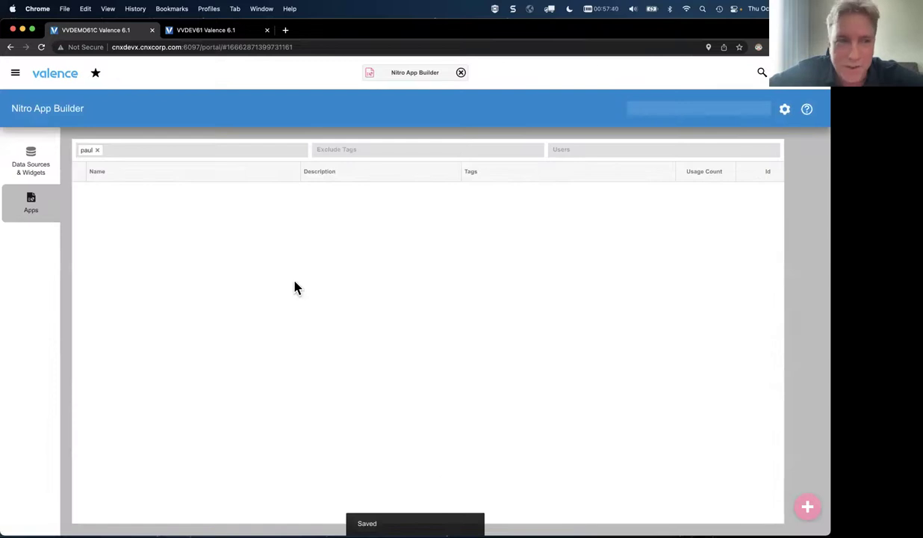
# - Launch the saved customers app from the Administration category of the portal home and look through its customer grid
pyautogui.click(71, 76)
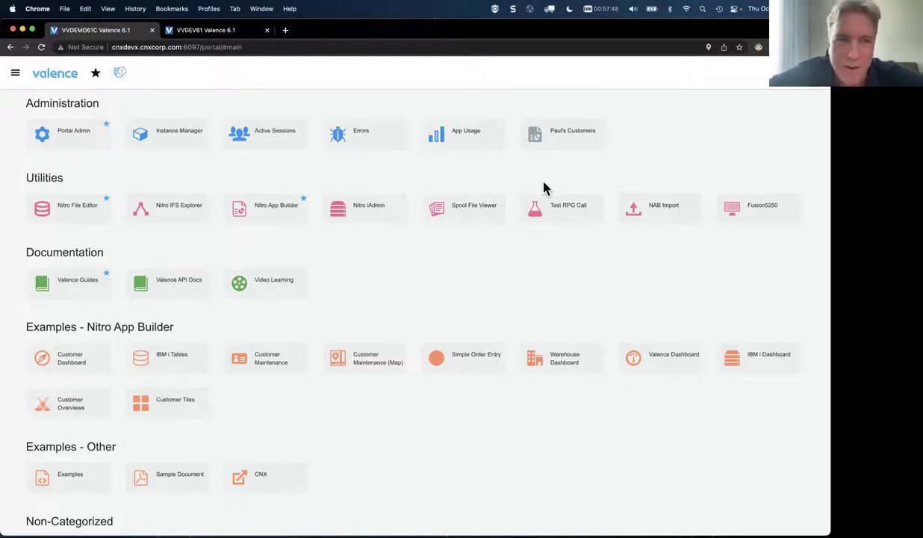
pyautogui.click(555, 140)
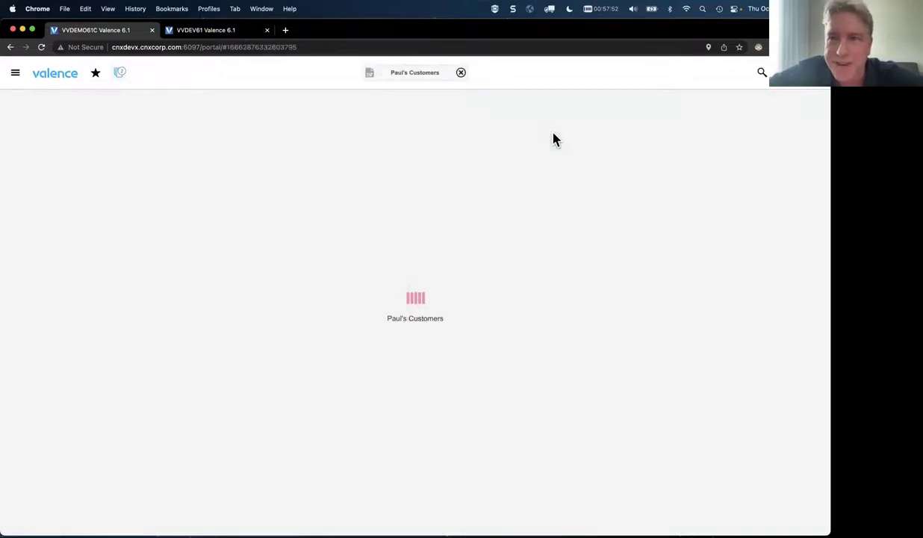
pyautogui.scroll(-5, 319, 355)
pyautogui.scroll(5, 317, 355)
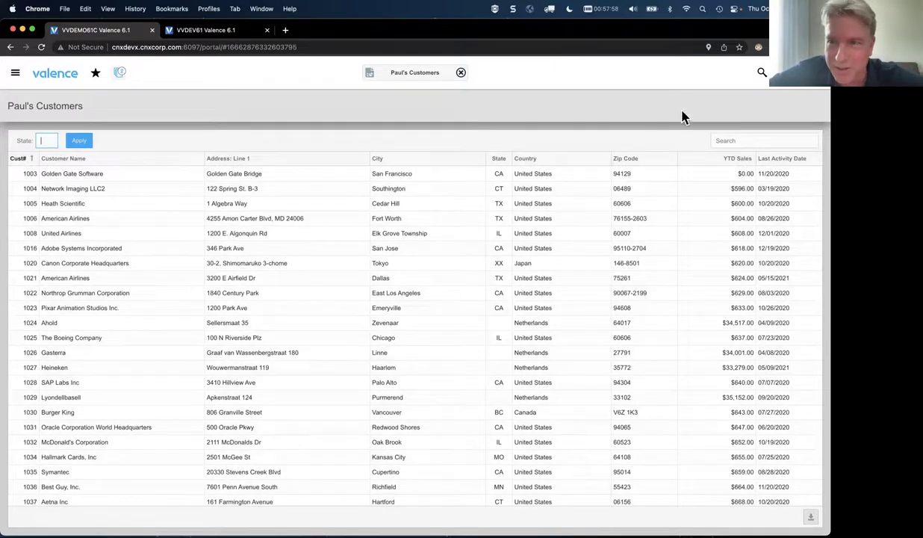
pyautogui.scroll(-8, 526, 315)
pyautogui.scroll(-5, 526, 316)
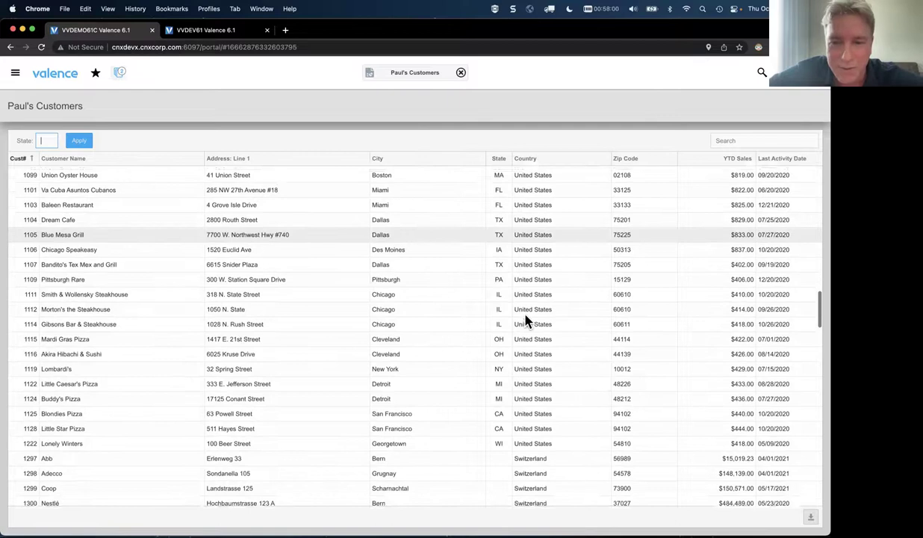
pyautogui.scroll(10, 526, 315)
pyautogui.scroll(10, 525, 315)
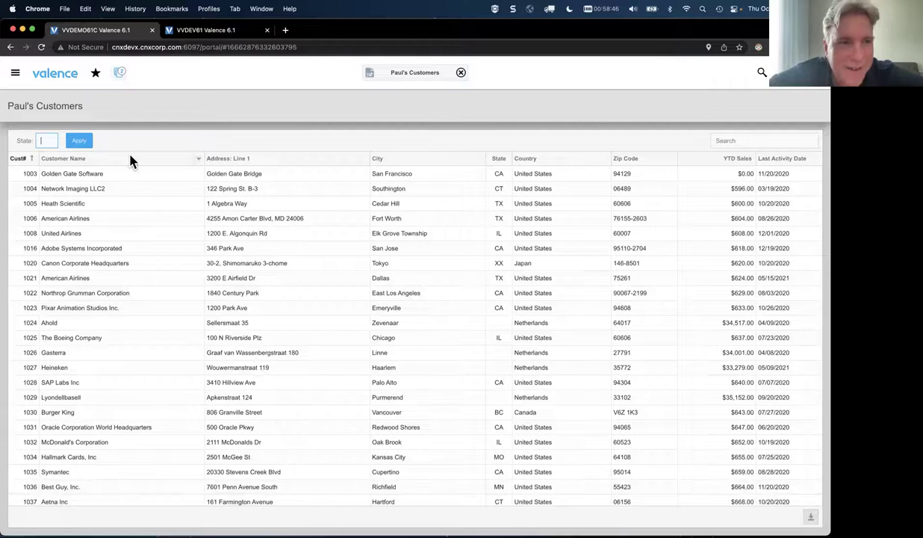
# - Switch back to Nitro App Builder and open the customers grid widget for editing from the data sources and widgets list
pyautogui.doubleClick(122, 73)
pyautogui.click(121, 74)
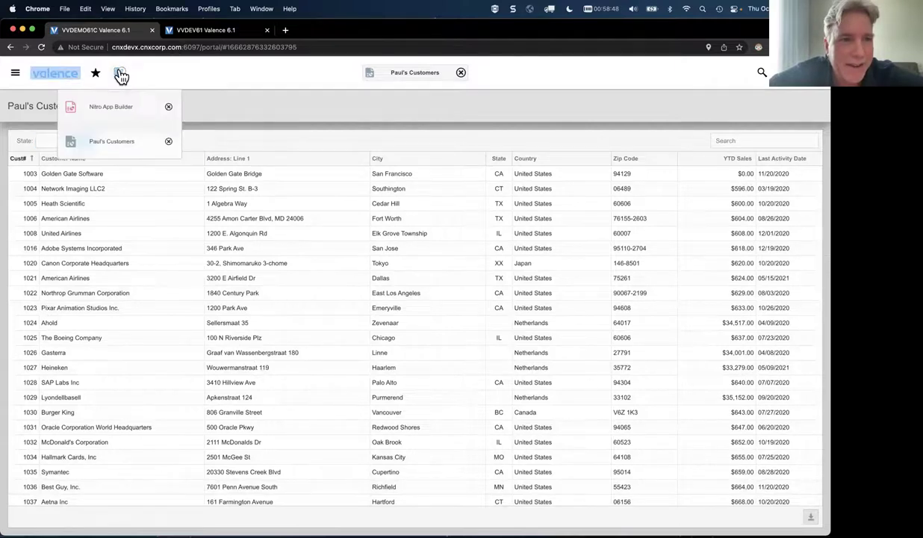
pyautogui.click(112, 107)
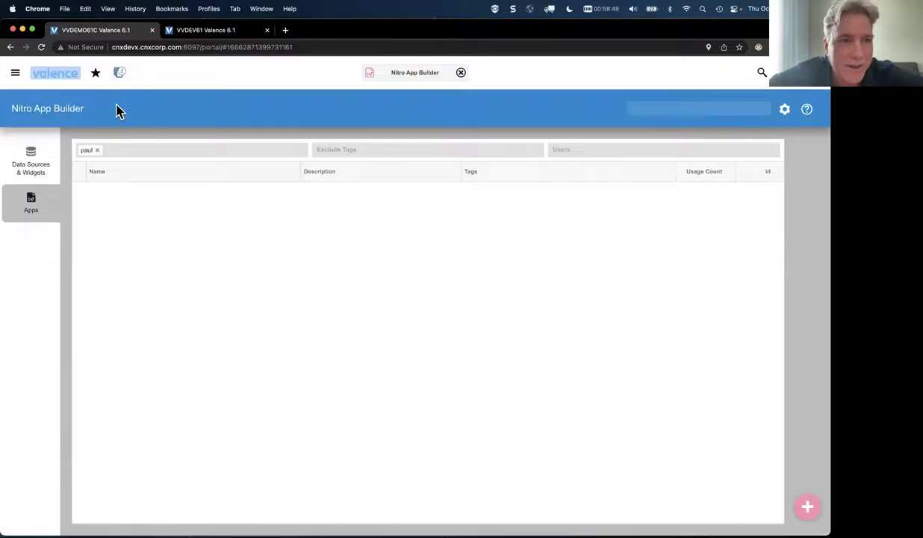
pyautogui.click(41, 174)
pyautogui.click(121, 212)
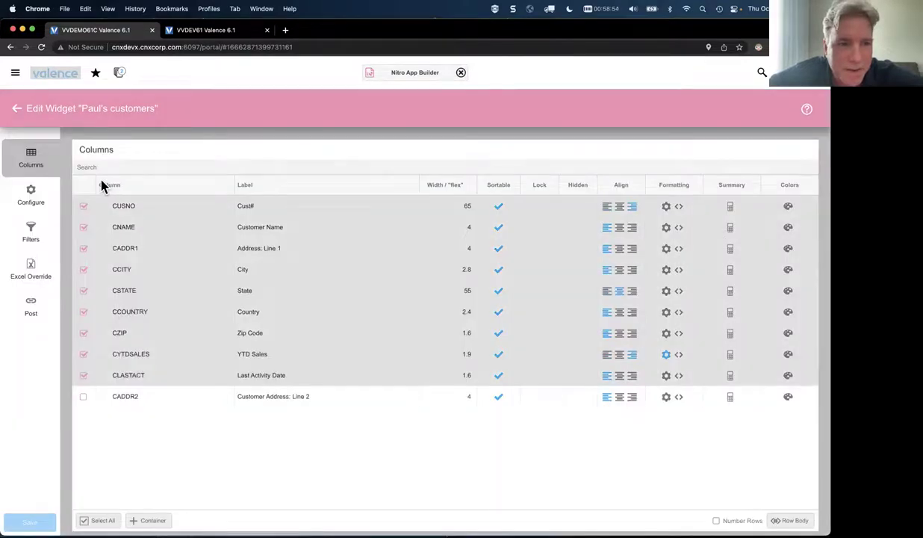
# - Activate paging in the grid widget's configuration and set the page size to 100
pyautogui.click(32, 198)
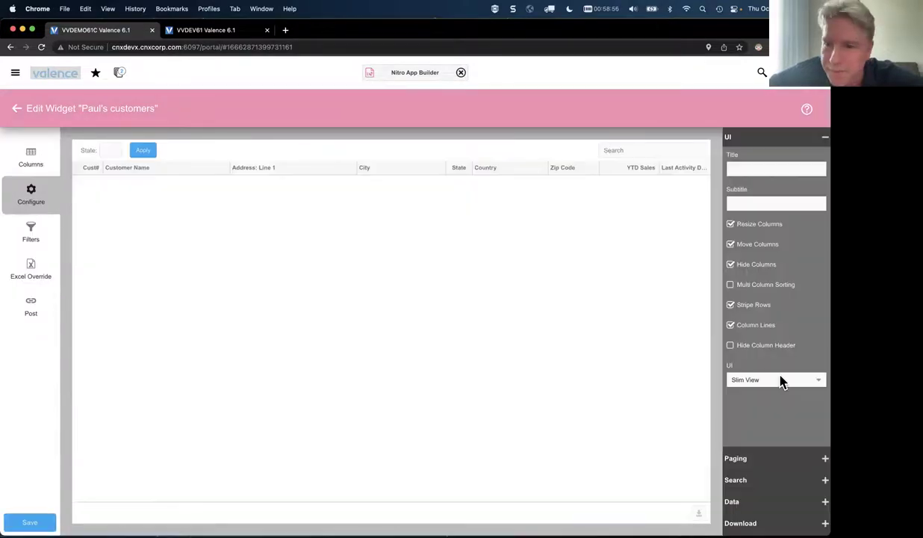
pyautogui.click(767, 460)
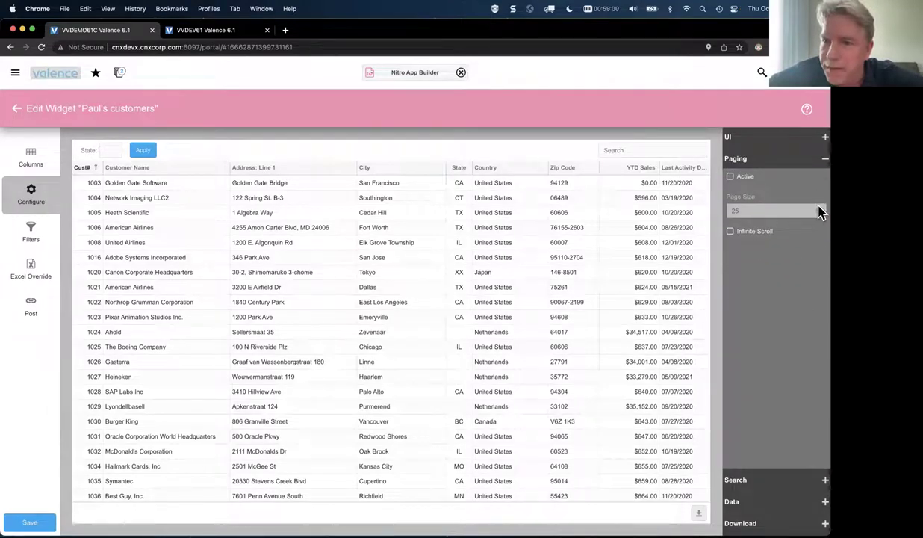
pyautogui.click(731, 178)
pyautogui.click(812, 210)
pyautogui.click(793, 255)
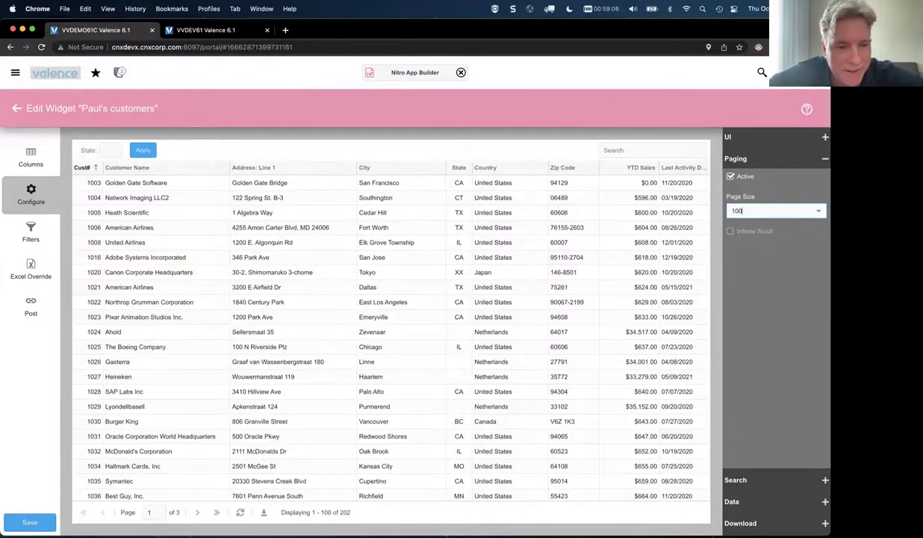
# - Check the paging by going to page 3 of the preview and back to page 1, and save the widget
pyautogui.click(198, 512)
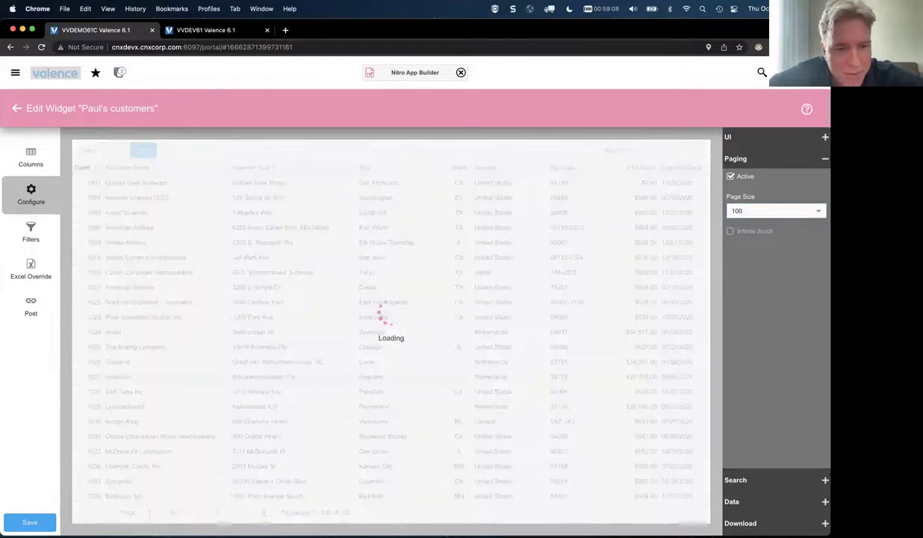
pyautogui.click(199, 514)
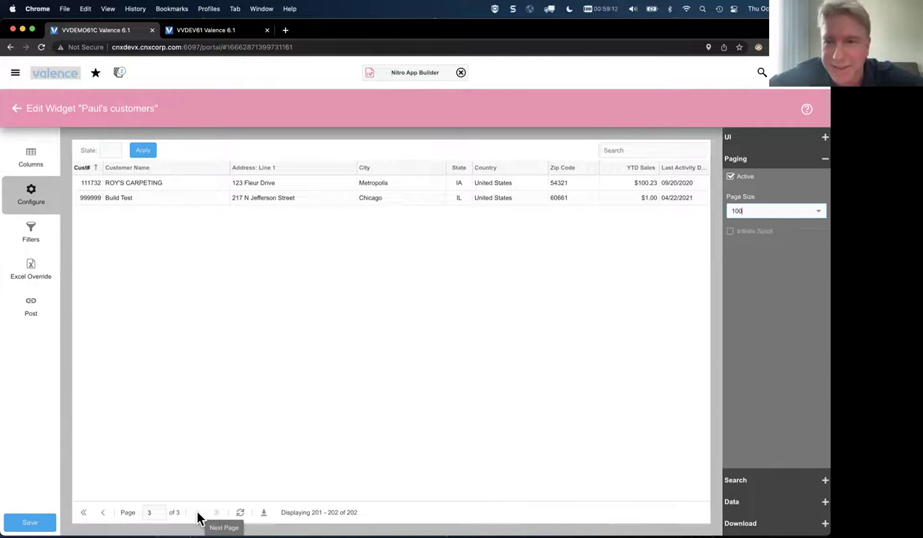
pyautogui.click(103, 513)
pyautogui.click(103, 513)
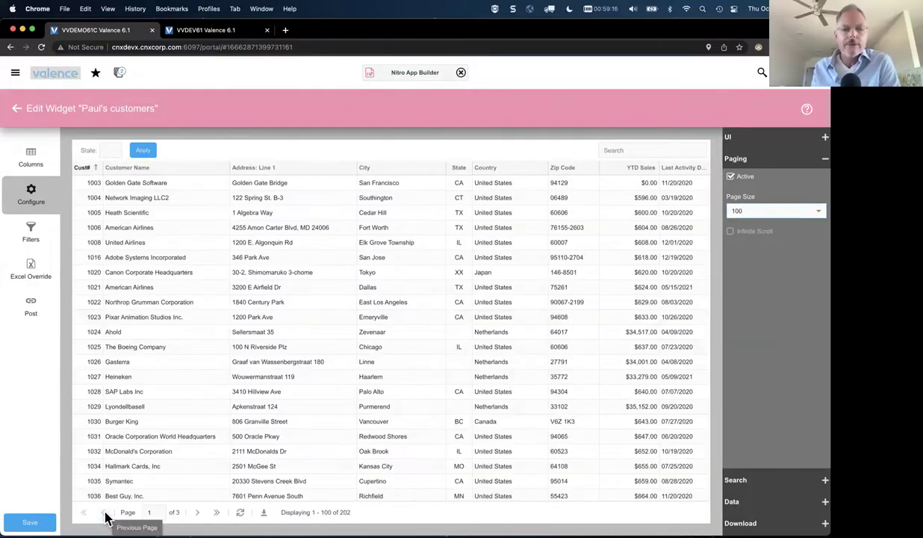
pyautogui.click(30, 523)
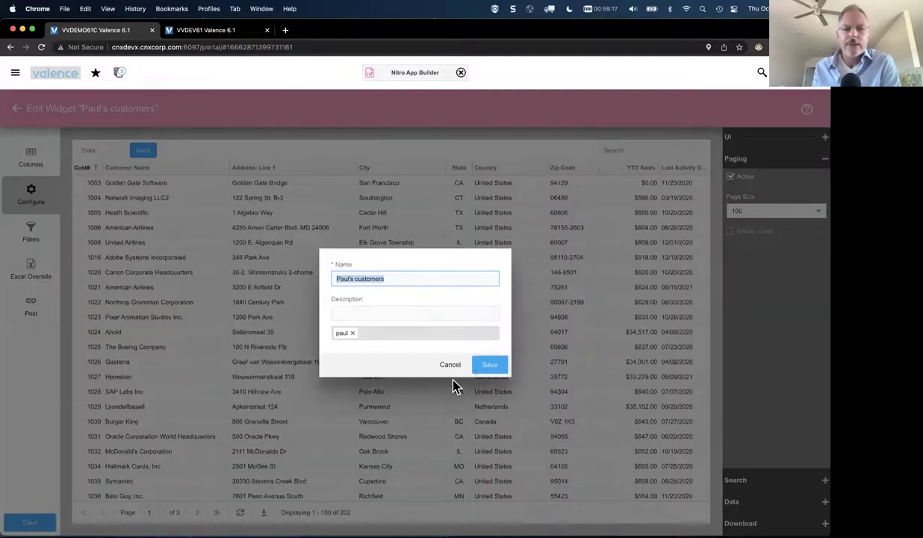
pyautogui.click(489, 366)
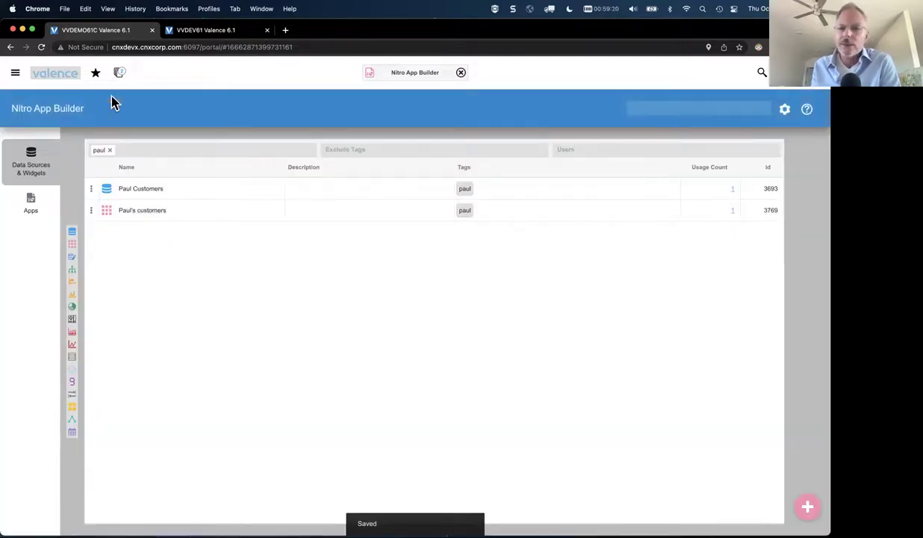
# - Close the running customers app and launch it again from the portal home
pyautogui.click(120, 77)
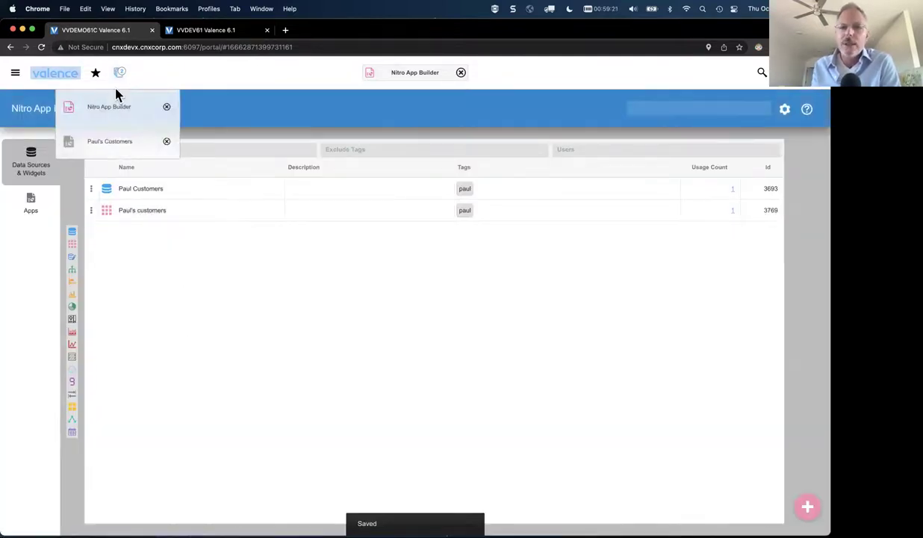
pyautogui.click(148, 134)
pyautogui.click(461, 74)
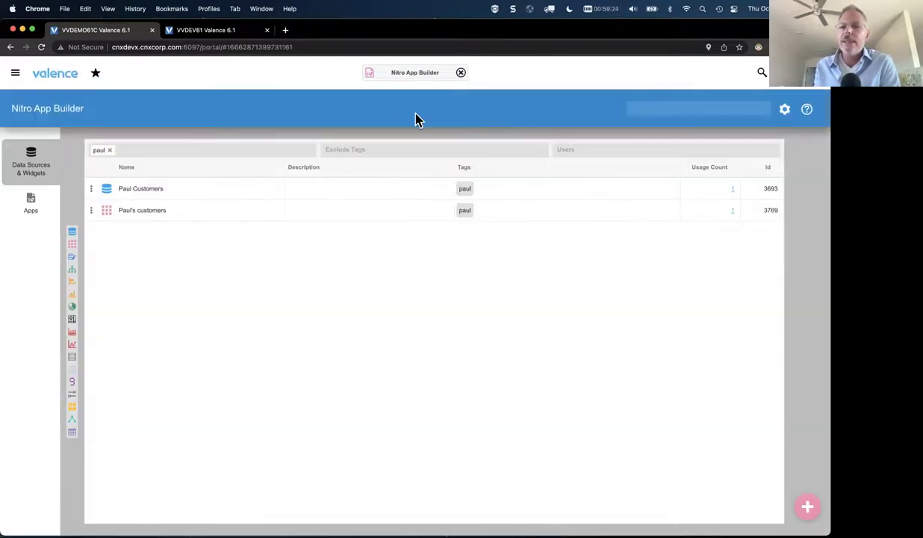
pyautogui.click(58, 71)
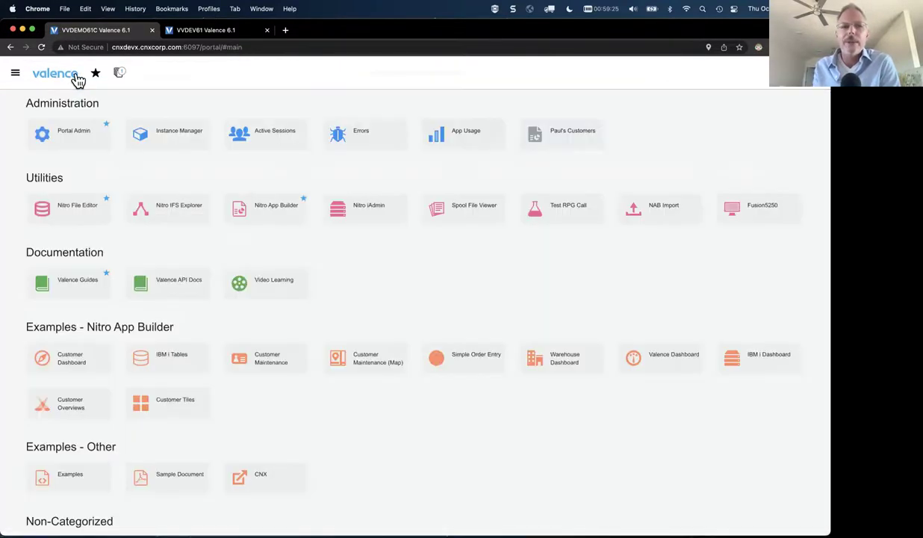
pyautogui.click(553, 140)
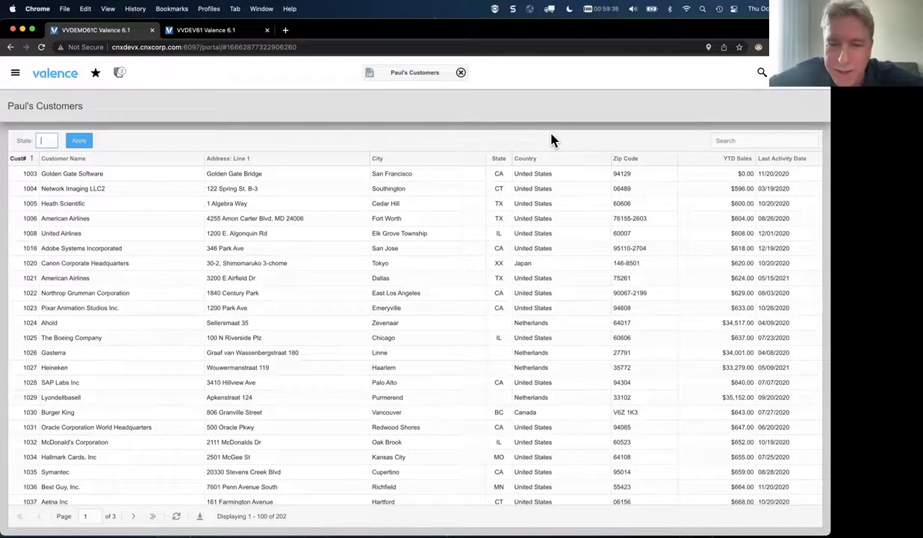
# - Sort the app's customer grid by City and restore the sort by customer number
pyautogui.click(398, 161)
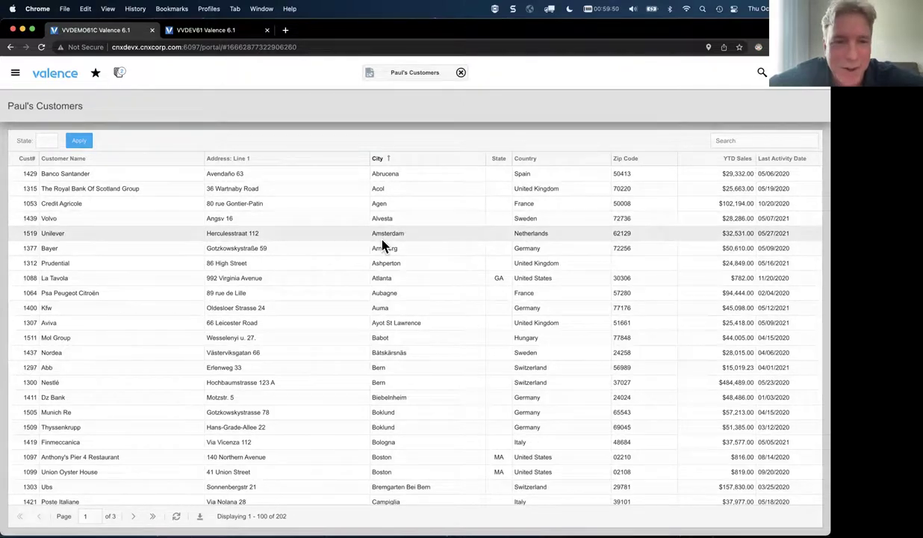
pyautogui.click(20, 160)
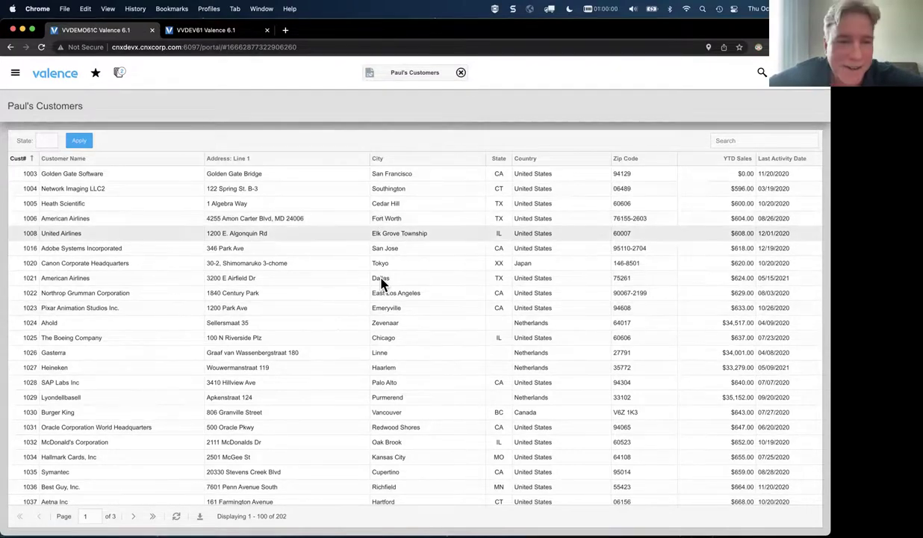
pyautogui.scroll(-5, 381, 232)
pyautogui.scroll(5, 383, 232)
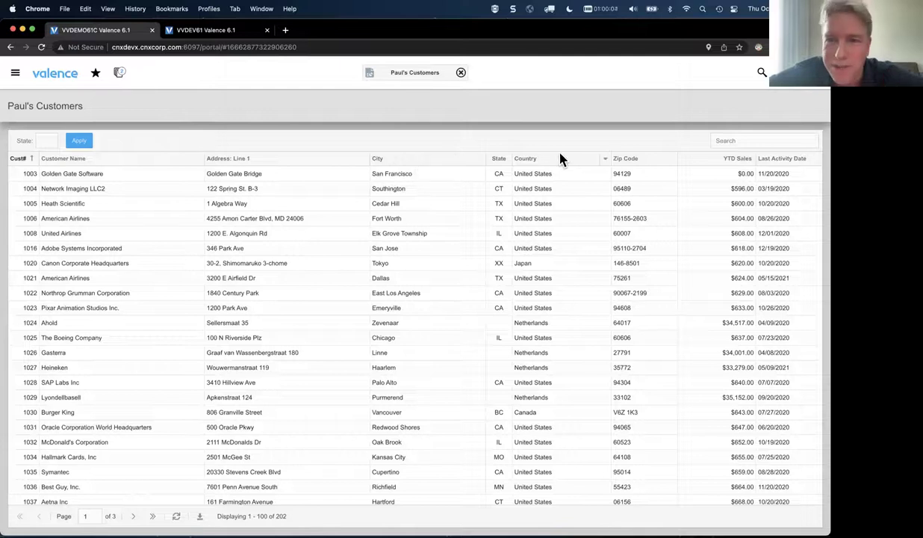
# - Try moving the City and State columns ahead of the address column, and restore the original column order
pyautogui.moveTo(408, 161); pyautogui.dragTo(226, 161)
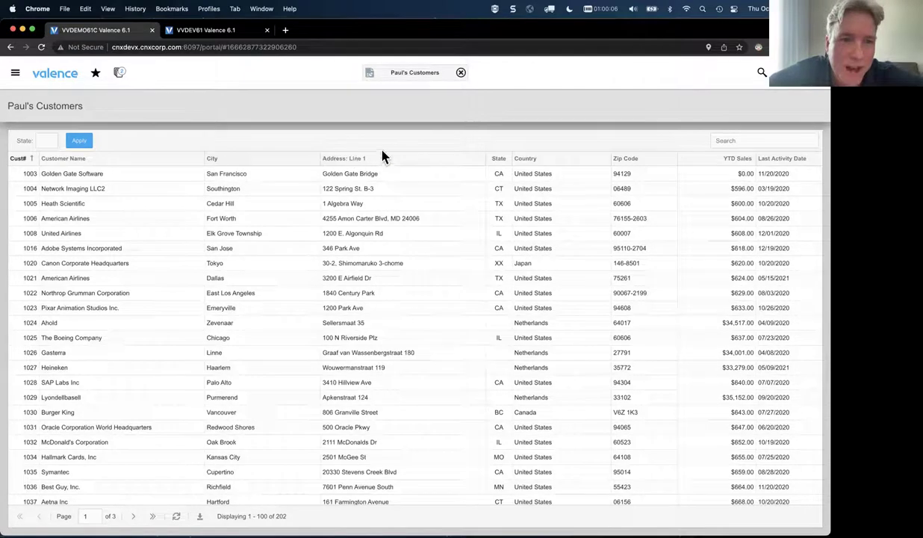
pyautogui.moveTo(500, 163); pyautogui.dragTo(209, 164)
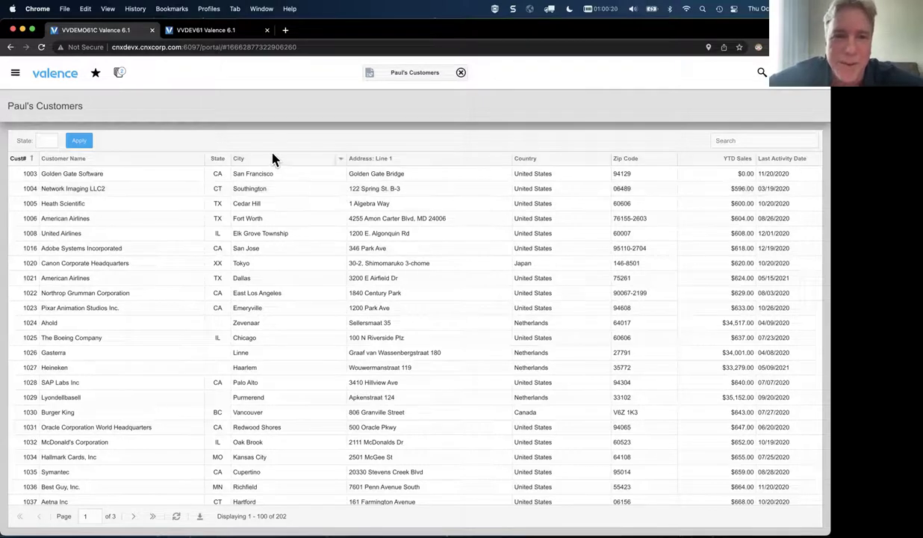
pyautogui.moveTo(407, 156)
pyautogui.mouseDown()
pyautogui.moveTo(491, 159)
pyautogui.moveTo(268, 148)
pyautogui.moveTo(219, 161)
pyautogui.moveTo(494, 158)
pyautogui.mouseUp()
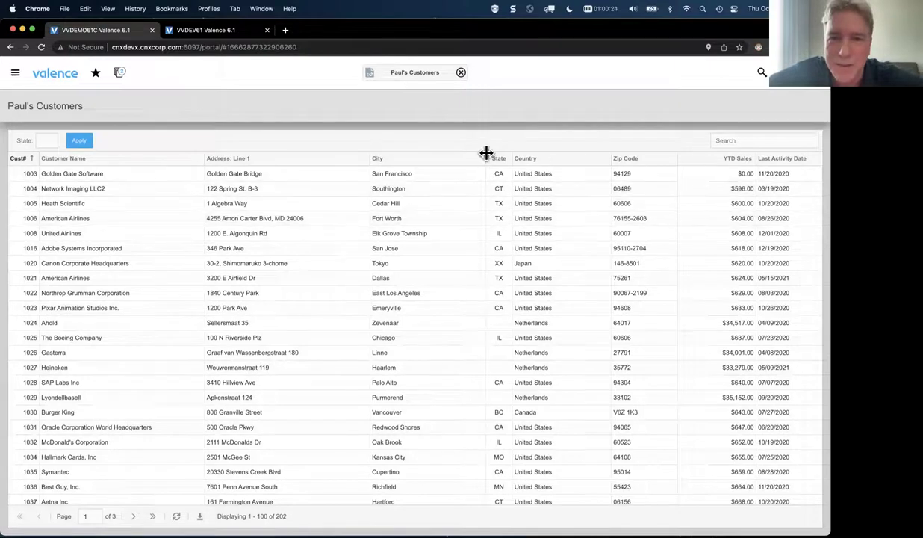
# - Adjust the grid's column widths and download all pages of customers to Excel
pyautogui.moveTo(385, 156); pyautogui.dragTo(357, 160)
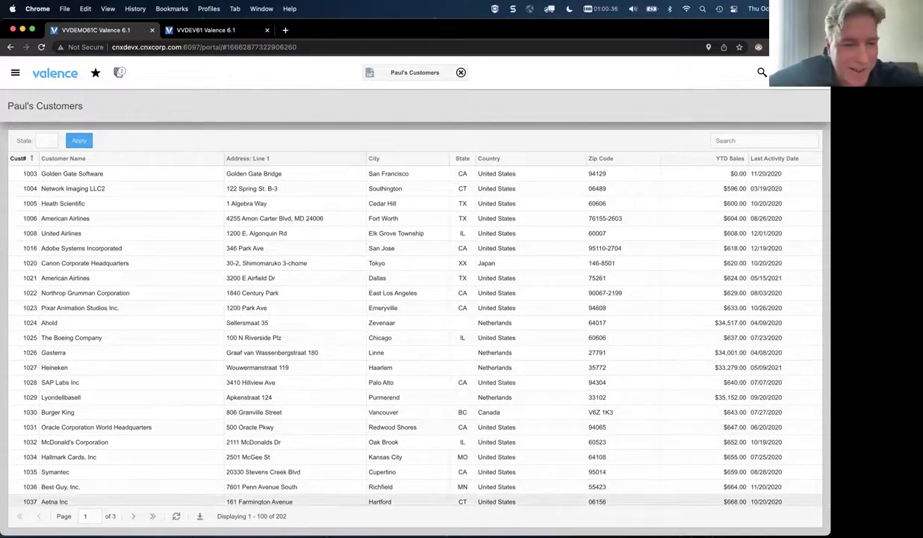
pyautogui.click(200, 517)
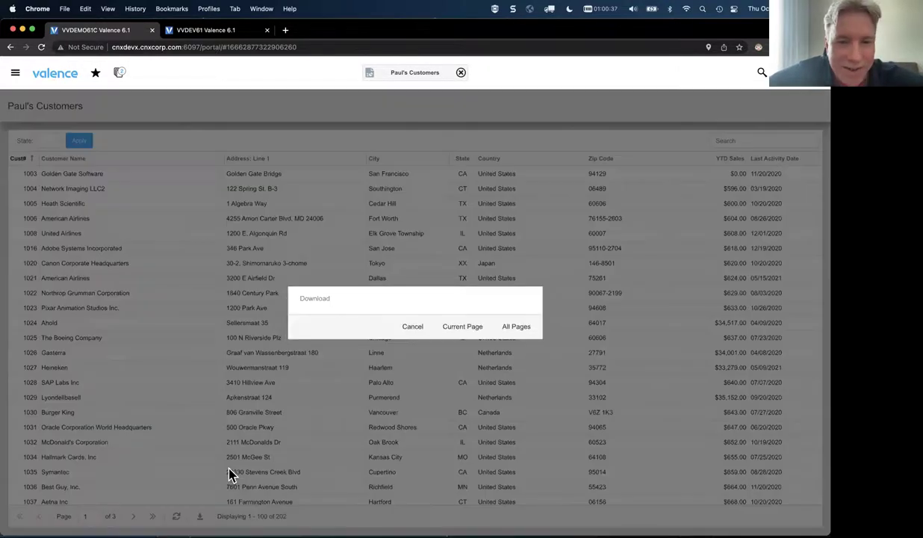
pyautogui.click(514, 329)
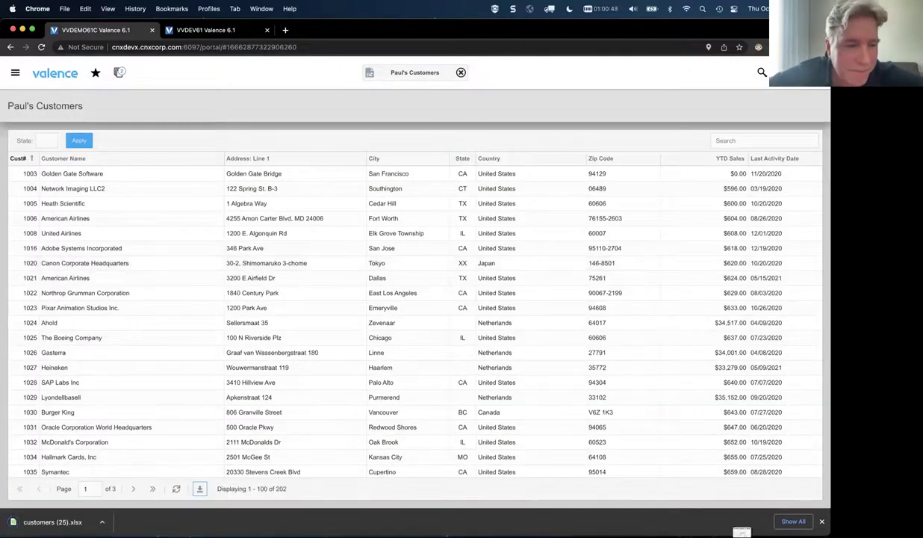
# - Open the downloaded customers spreadsheet in Numbers, look through its columns, and quit Numbers
pyautogui.click(60, 521)
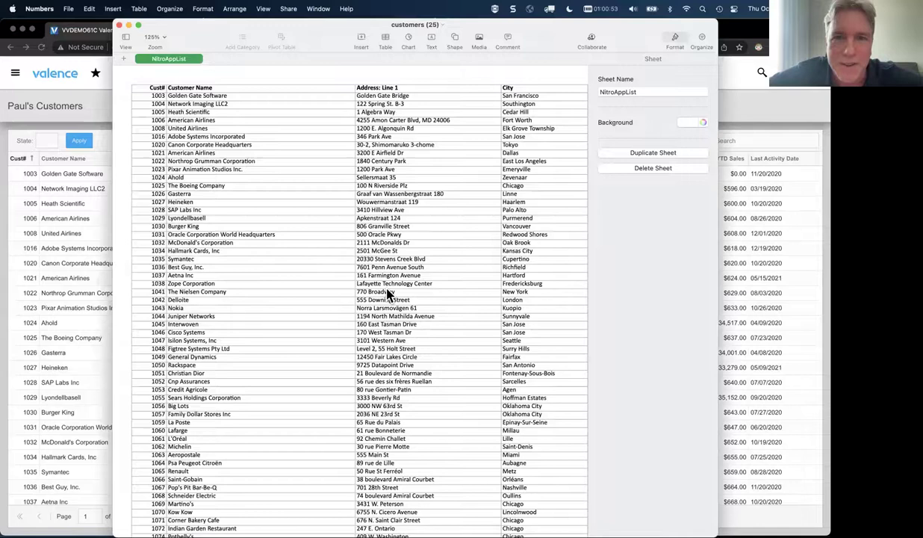
pyautogui.hscroll(10, 387, 293)
pyautogui.hscroll(-10, 387, 293)
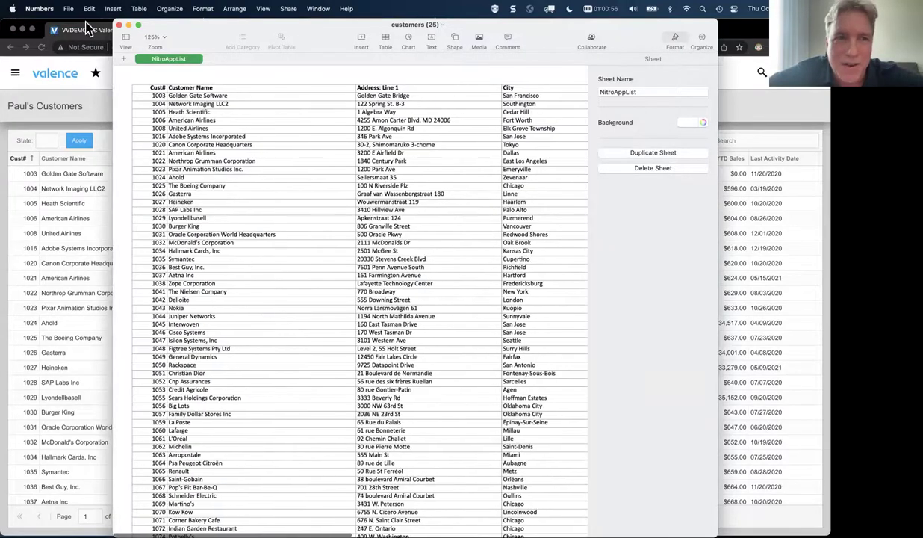
pyautogui.moveTo(158, 31); pyautogui.dragTo(157, 67)
pyautogui.click(51, 13)
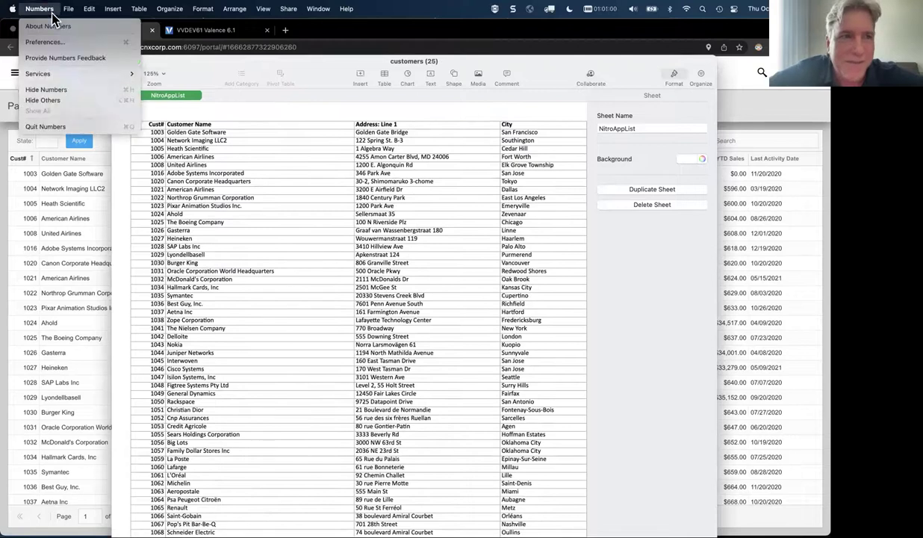
pyautogui.click(46, 127)
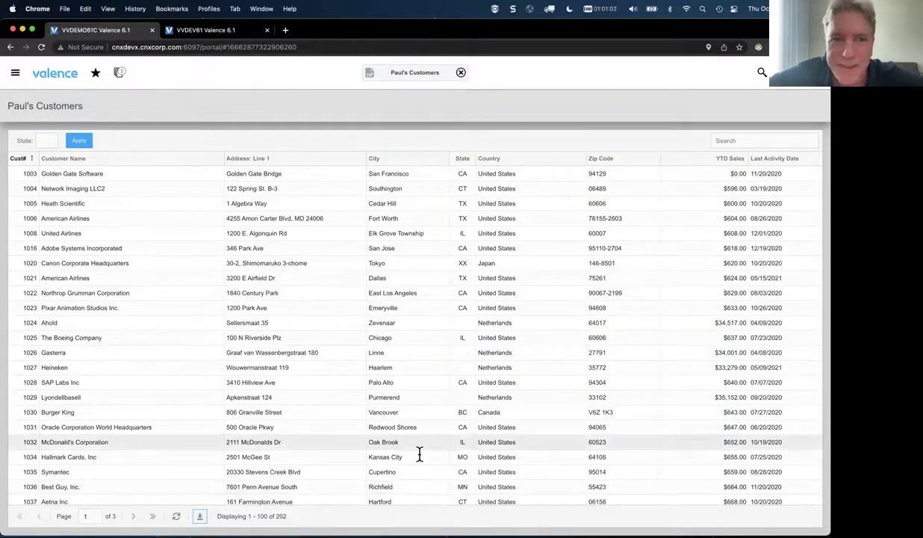
# - Switch to the running Nitro App Builder and create a Map widget from the customers data source
pyautogui.click(121, 77)
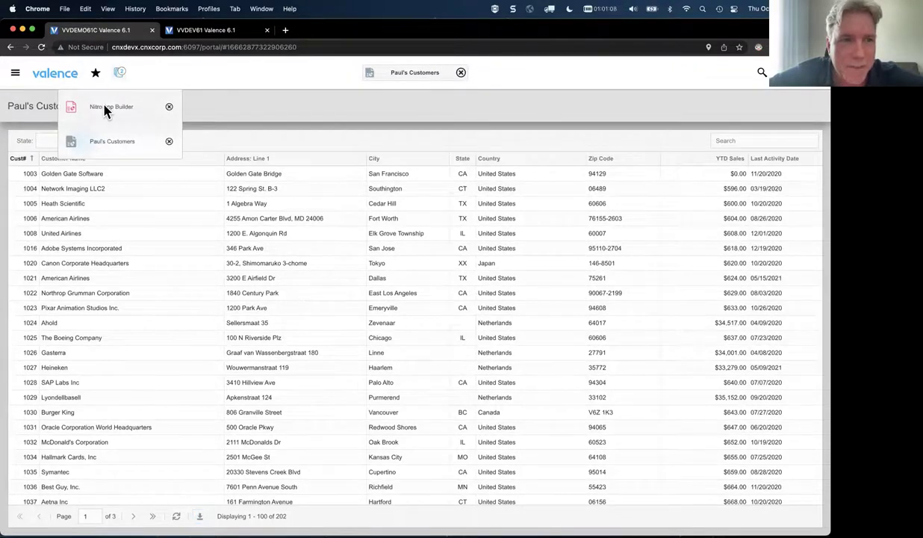
pyautogui.click(105, 108)
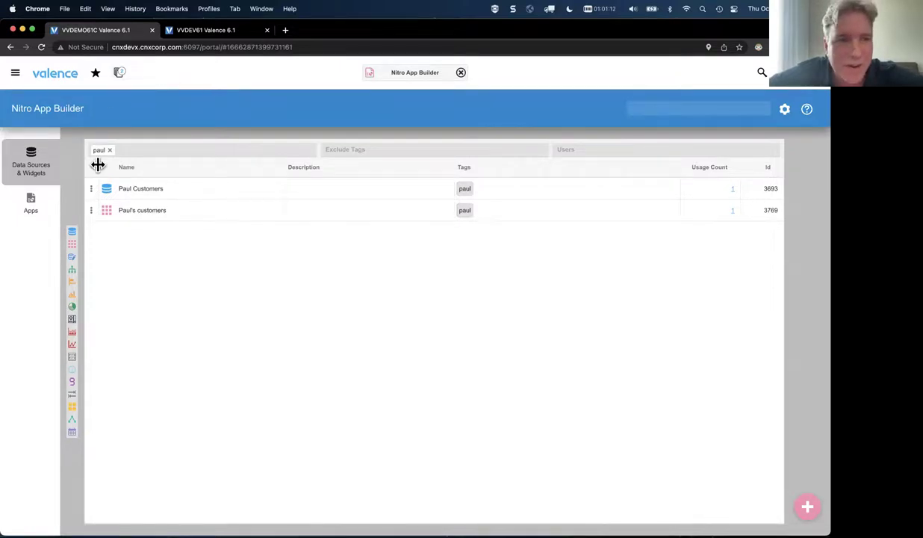
pyautogui.click(92, 191)
pyautogui.moveTo(98, 228)
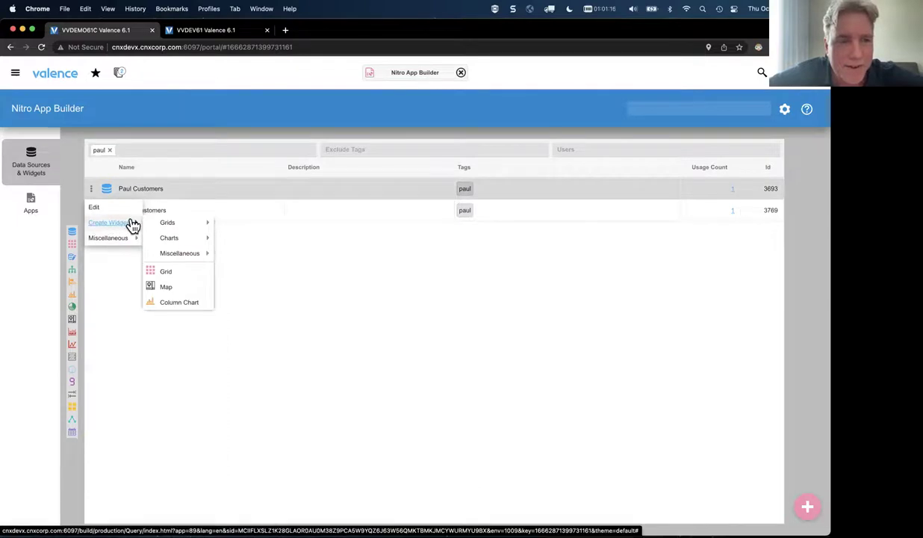
pyautogui.moveTo(174, 260)
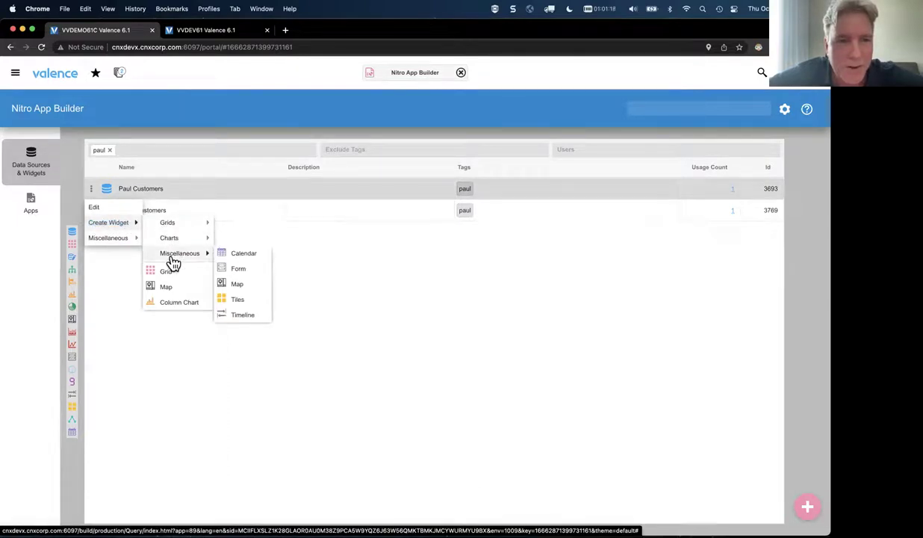
pyautogui.click(238, 286)
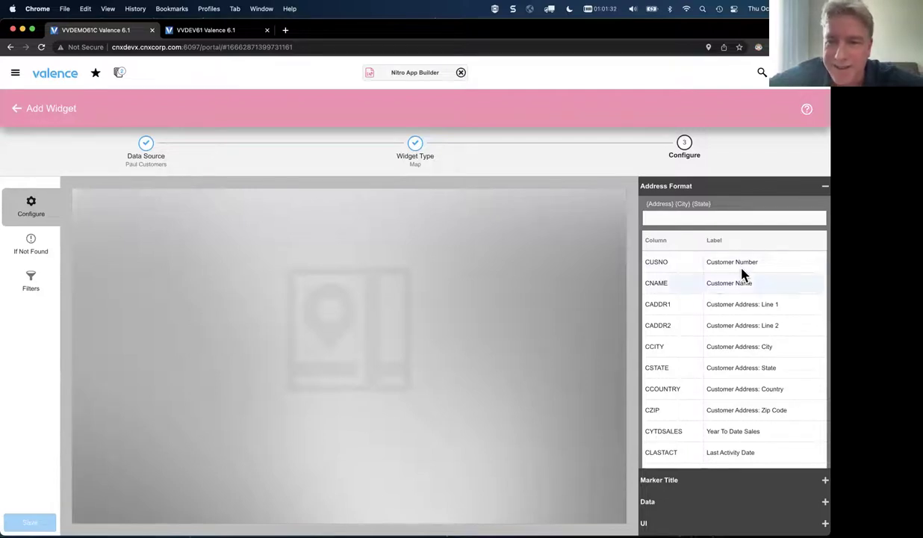
# - Build the map's address format from CADDR1, CCITY, CSTATE and CCOUNTRY, and check the marker's location in the preview
pyautogui.click(727, 306)
pyautogui.click(723, 347)
pyautogui.click(724, 368)
pyautogui.click(726, 390)
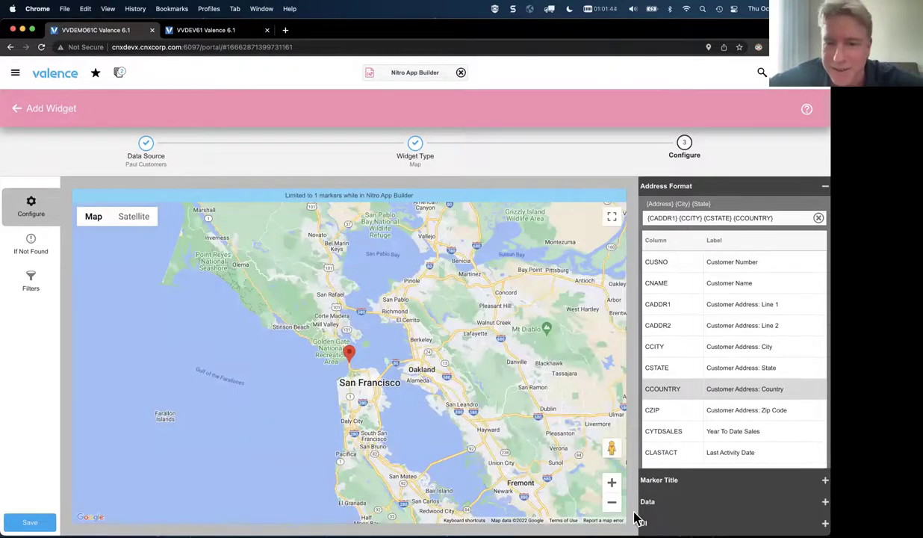
pyautogui.click(612, 503)
pyautogui.click(612, 503)
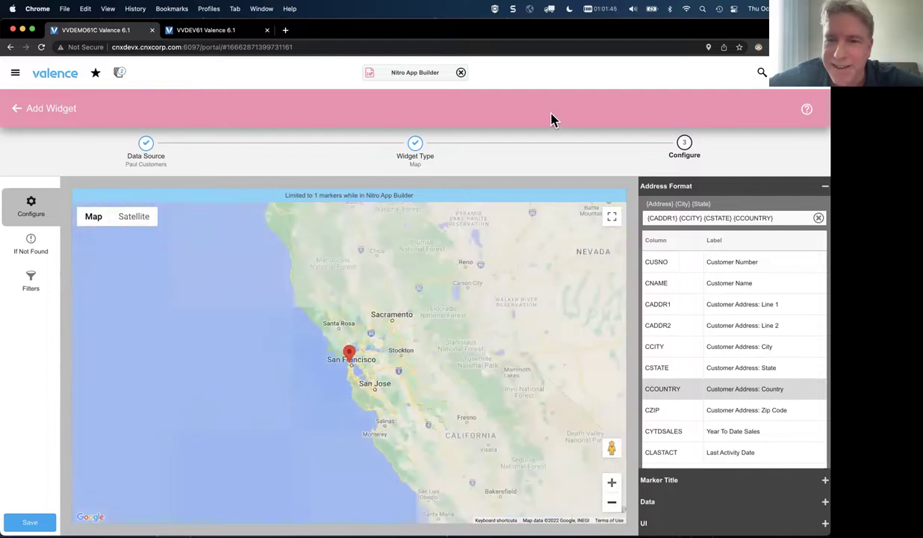
# - Set the marker title to CNAME and save the map widget as the owner's "customer location" with the owner's first-name tag
pyautogui.click(667, 484)
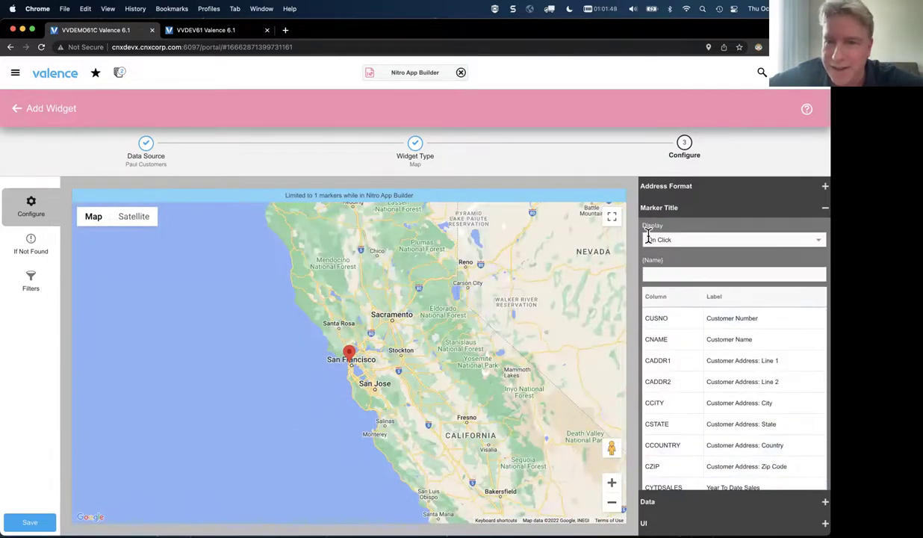
pyautogui.click(676, 340)
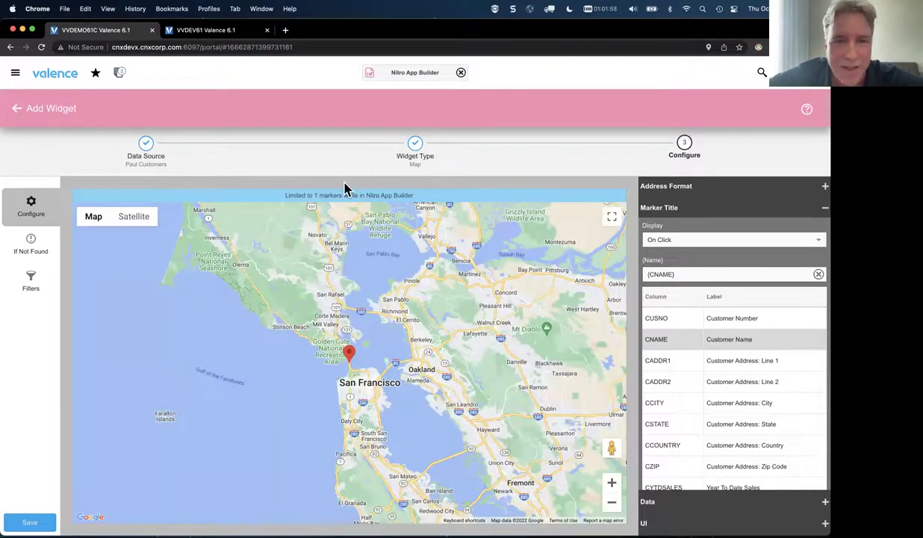
pyautogui.click(30, 522)
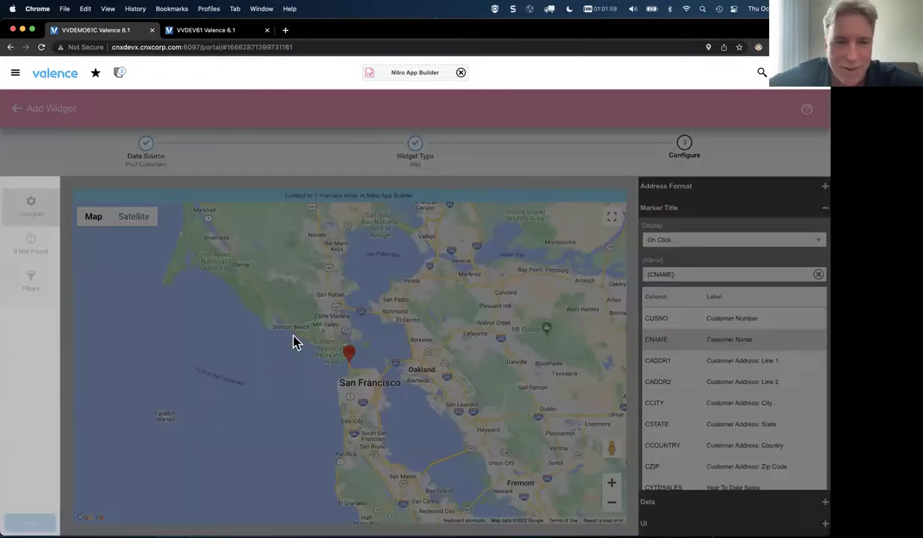
pyautogui.write("Paul's customer location")
pyautogui.click(359, 333)
pyautogui.write('pau')
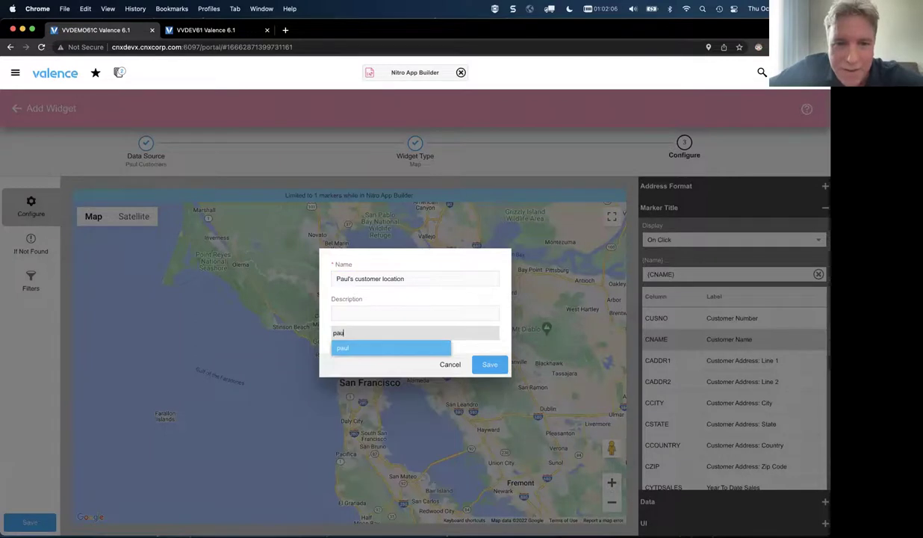
pyautogui.click(392, 348)
pyautogui.click(490, 365)
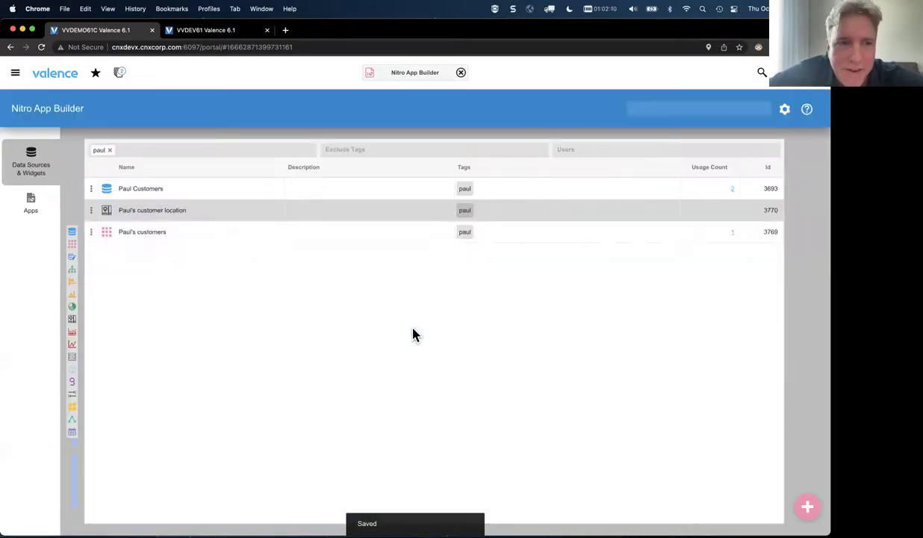
# - Tag the existing customers app with the owner's first name in the list of apps
pyautogui.click(31, 200)
pyautogui.click(97, 150)
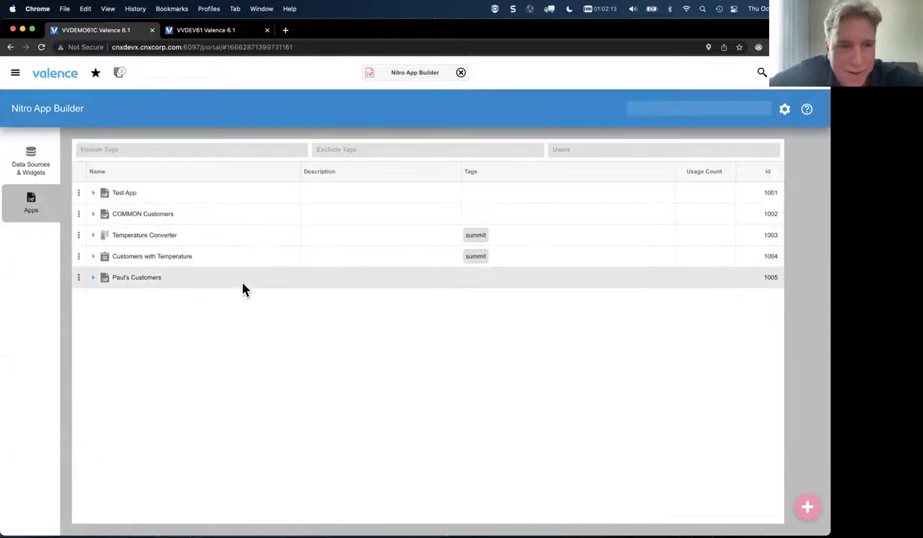
pyautogui.doubleClick(489, 275)
pyautogui.write('paul')
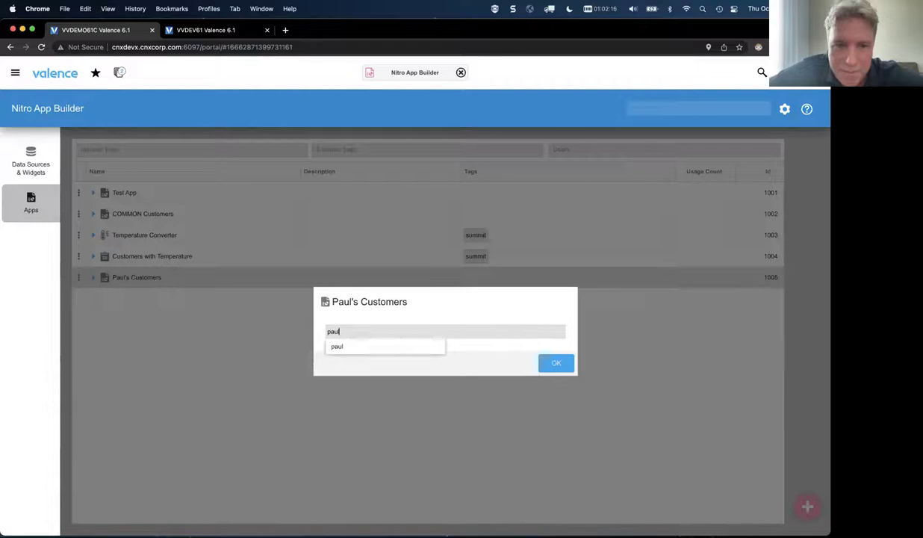
pyautogui.press('Return')
pyautogui.click(565, 363)
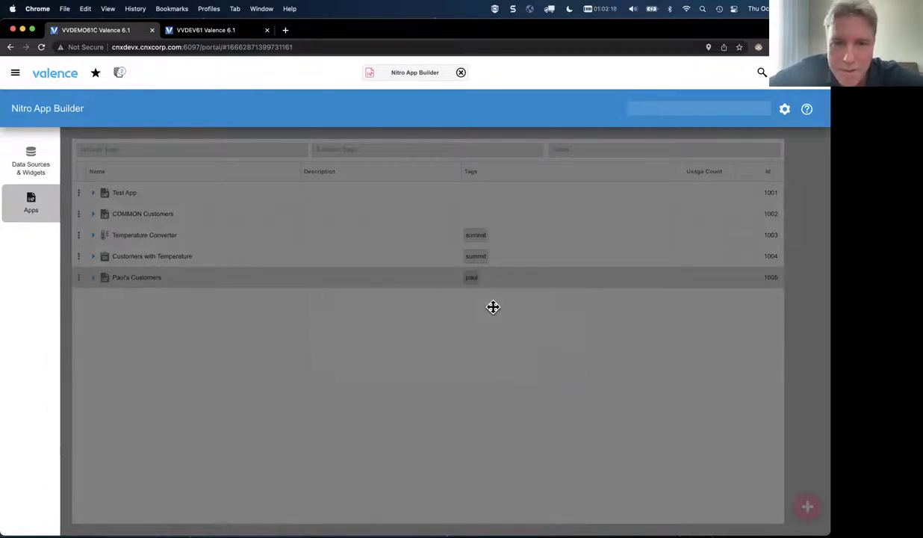
# - Edit the customers app and add the customer location map as a pop-up, keeping its default pop-up settings
pyautogui.doubleClick(110, 280)
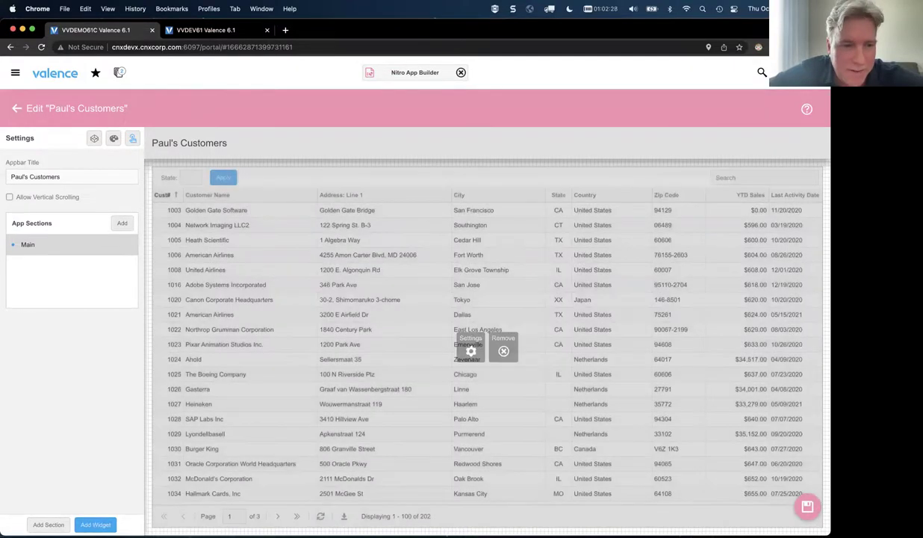
pyautogui.click(95, 524)
pyautogui.click(309, 168)
pyautogui.write('pa')
pyautogui.click(282, 182)
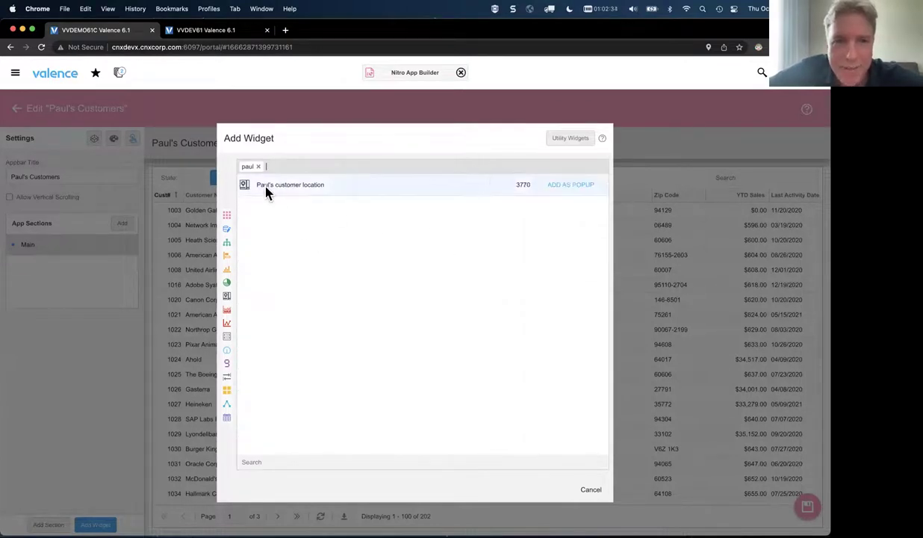
pyautogui.click(572, 185)
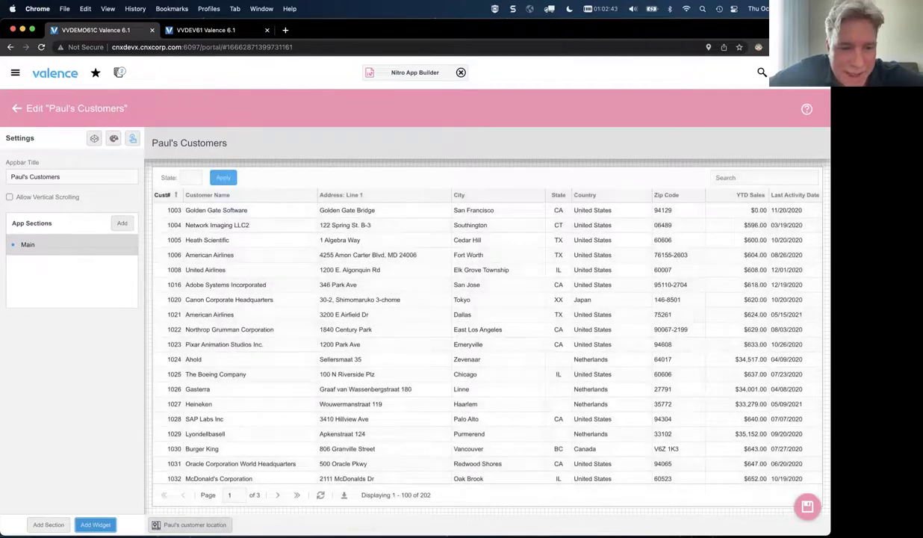
pyautogui.click(191, 525)
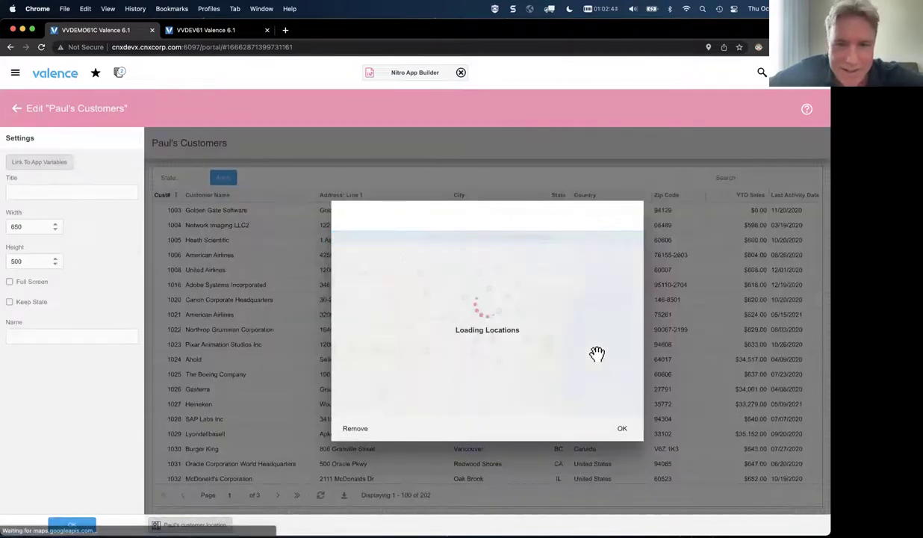
pyautogui.click(623, 428)
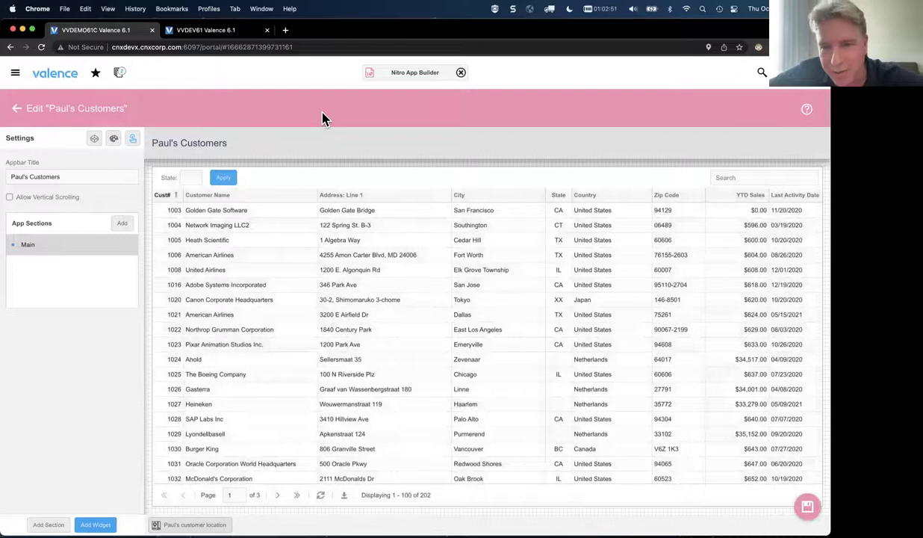
# - Add a row-click Filter Widget behavior to the customers grid, targeting the customer location map and matching CUSNO to CUSNO
pyautogui.click(132, 139)
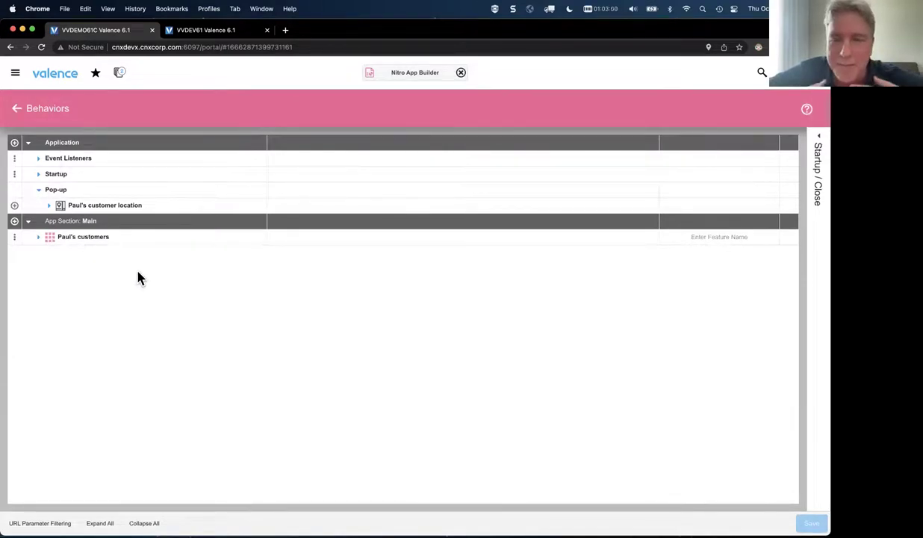
pyautogui.click(40, 237)
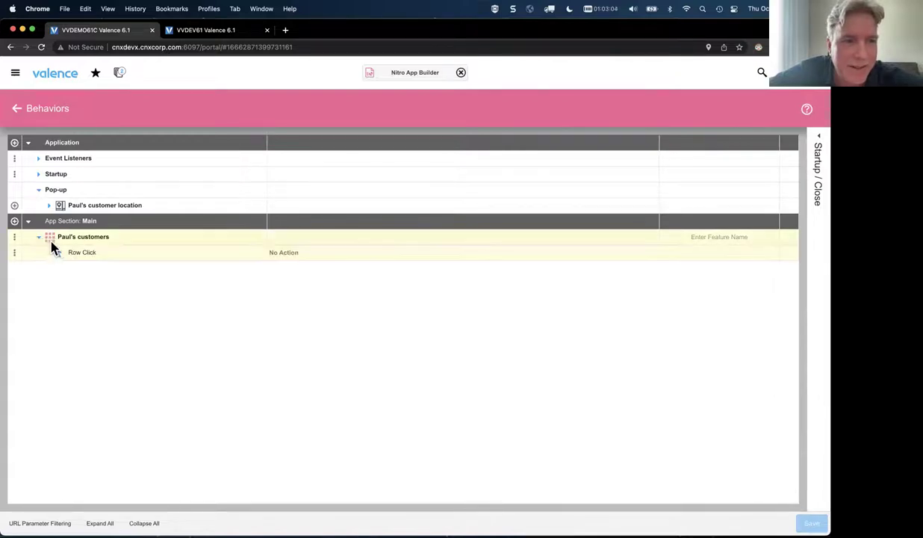
pyautogui.click(14, 254)
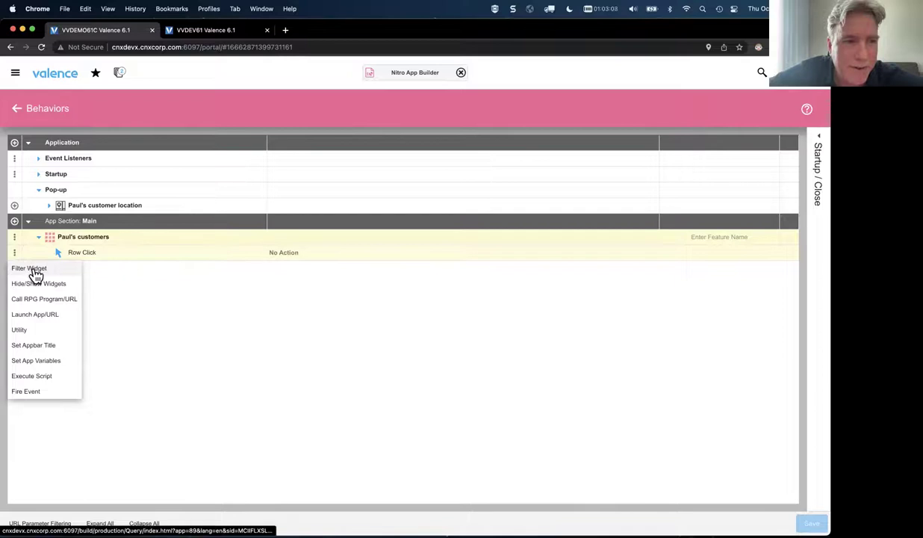
pyautogui.click(33, 269)
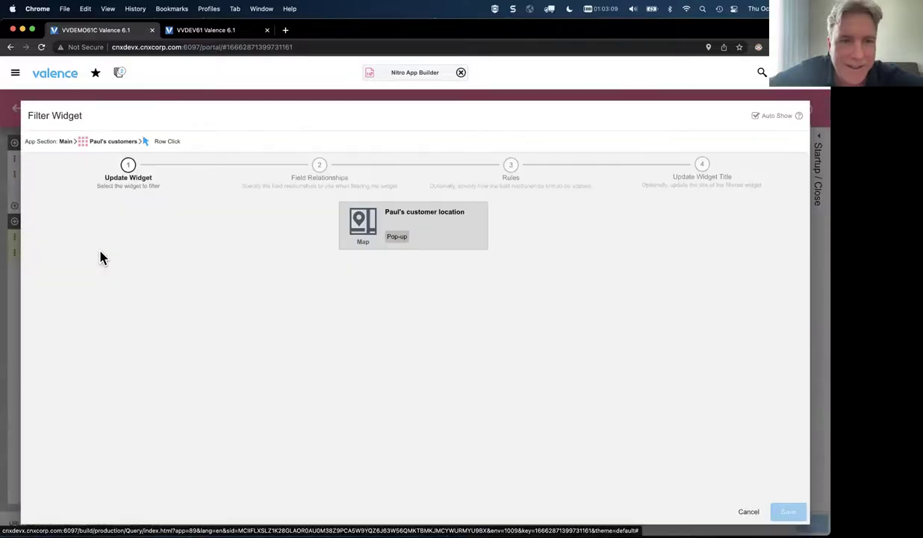
pyautogui.click(364, 219)
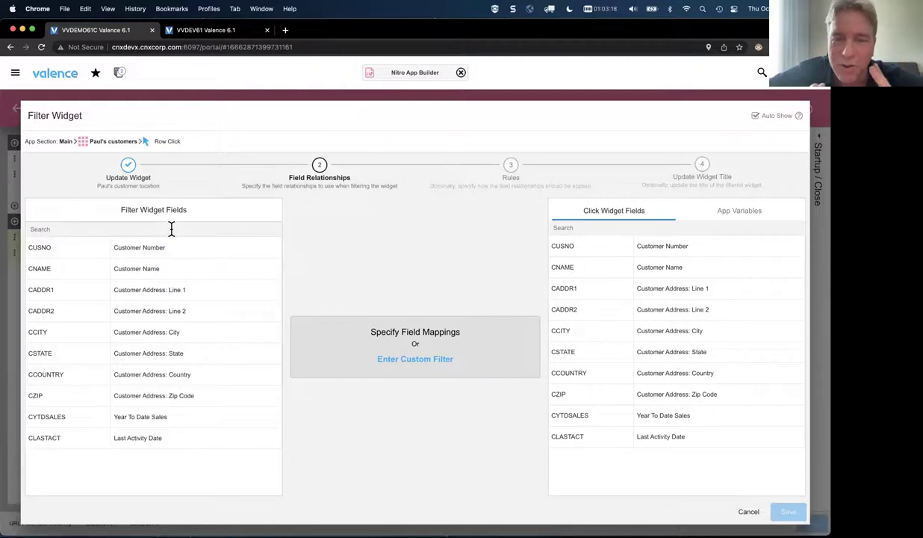
pyautogui.click(72, 250)
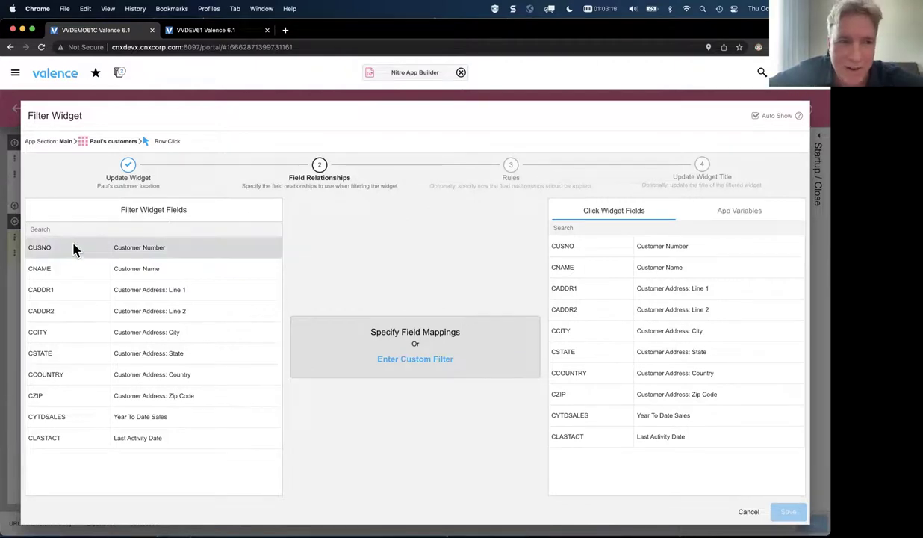
pyautogui.click(579, 251)
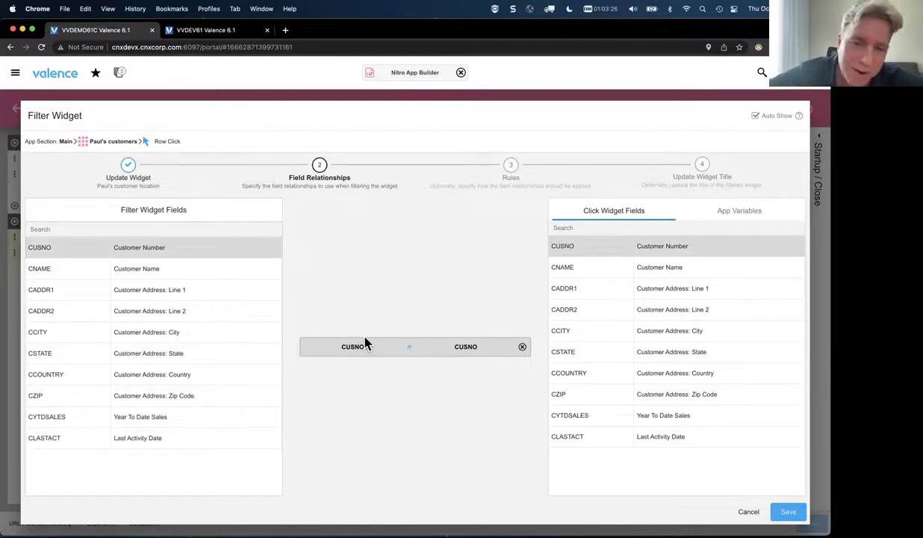
# - Set the filtered map's title to "Location of {CNAME}" and save the filter behavior
pyautogui.click(699, 171)
pyautogui.click(301, 216)
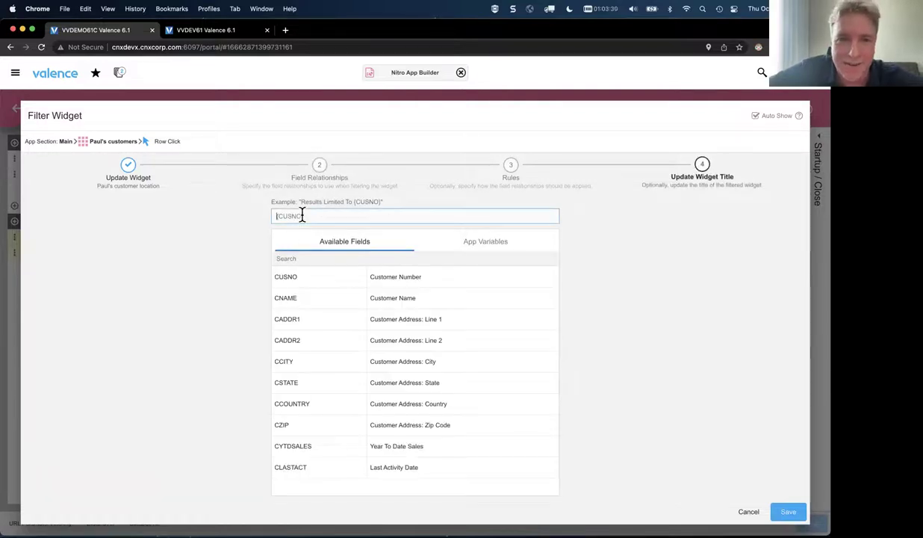
pyautogui.write('Loc')
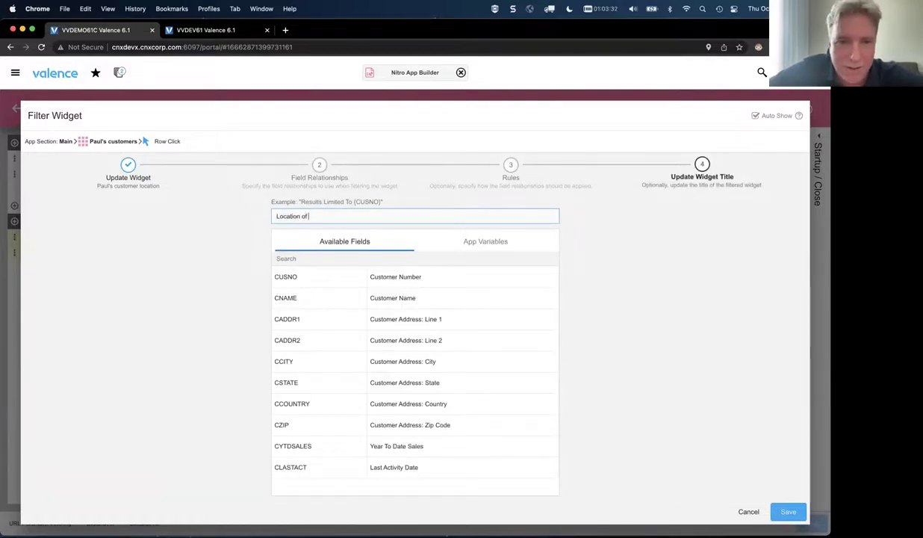
pyautogui.write('ation of')
pyautogui.click(310, 301)
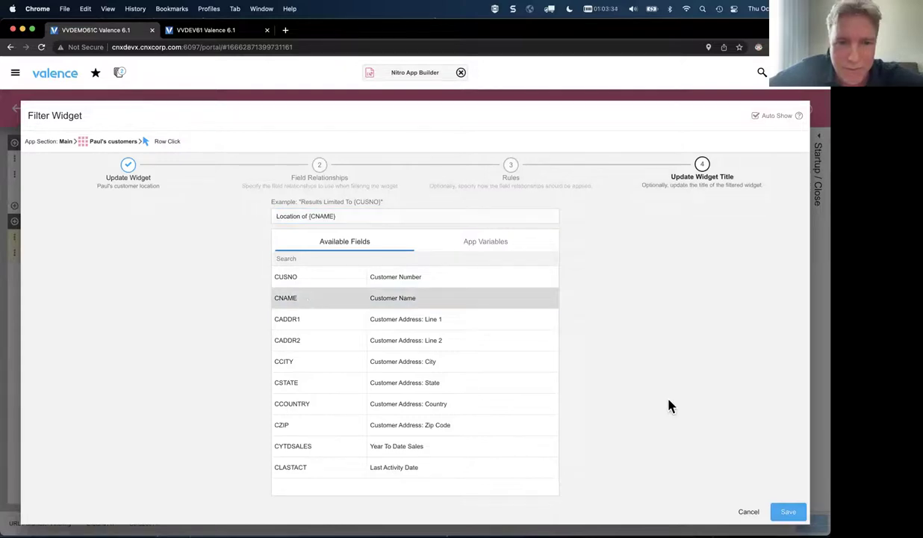
pyautogui.click(786, 512)
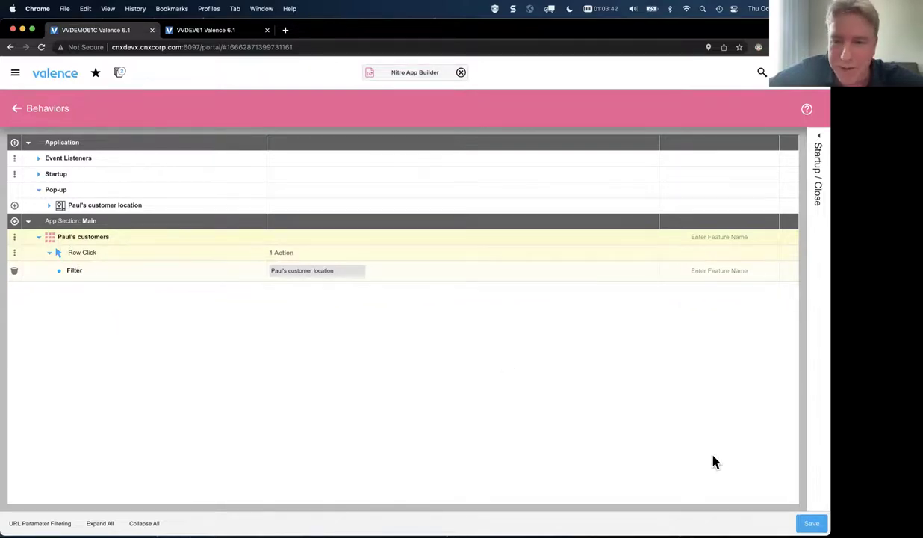
# - Save the row-click behavior and the customers app, and switch to the running customers app
pyautogui.click(812, 523)
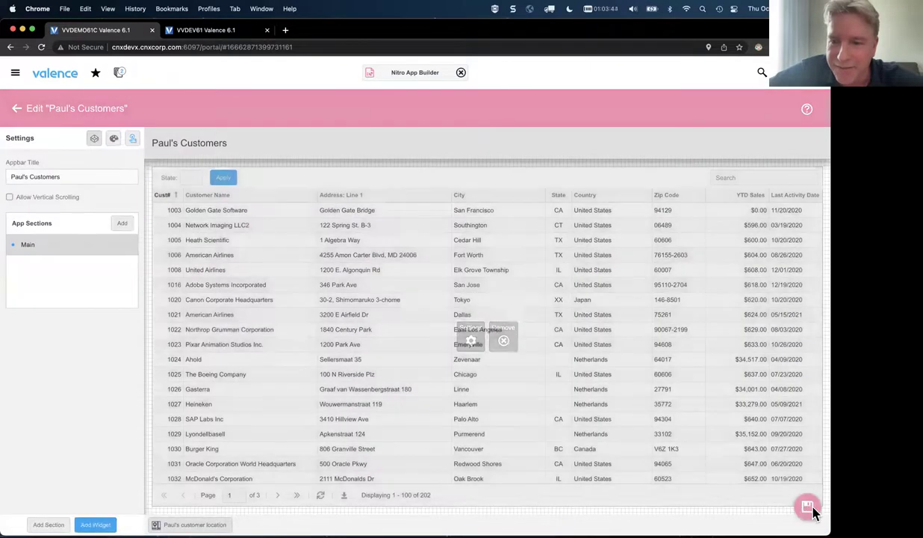
pyautogui.click(117, 73)
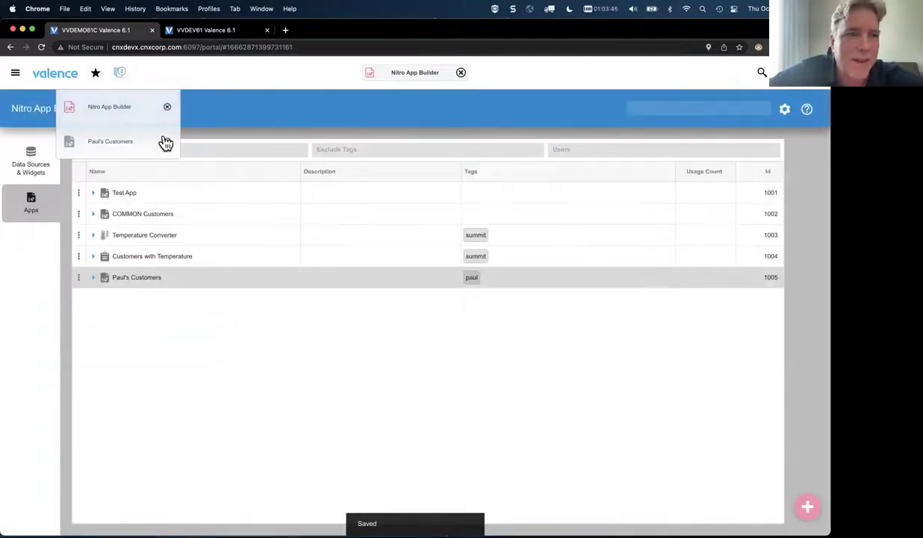
pyautogui.click(54, 73)
pyautogui.click(576, 134)
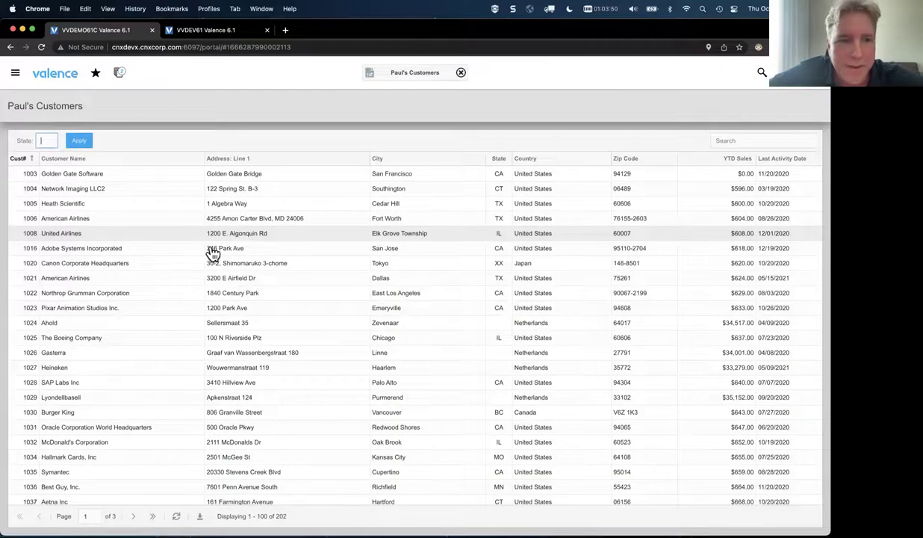
# - Test the pop-up map for the American Airlines customer in Dallas, zooming out and trying the satellite view, and close it
pyautogui.click(105, 283)
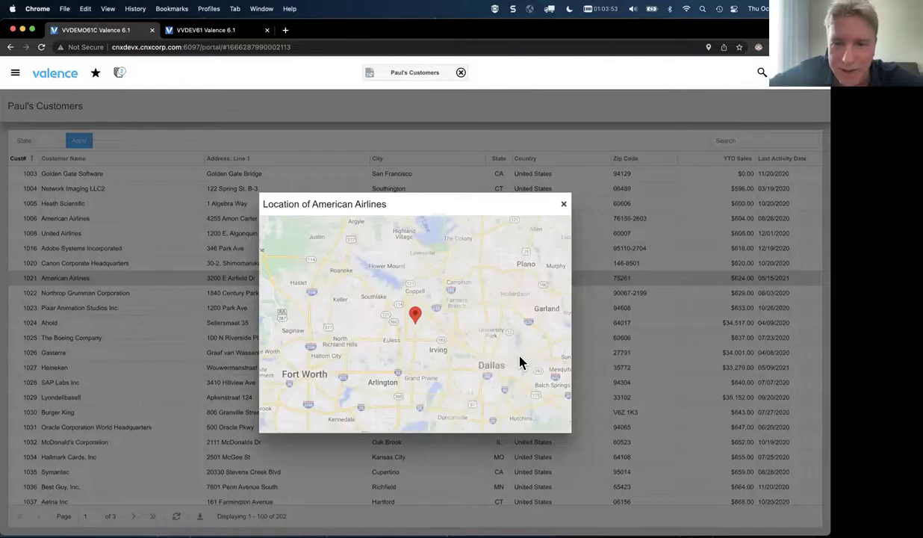
pyautogui.click(557, 413)
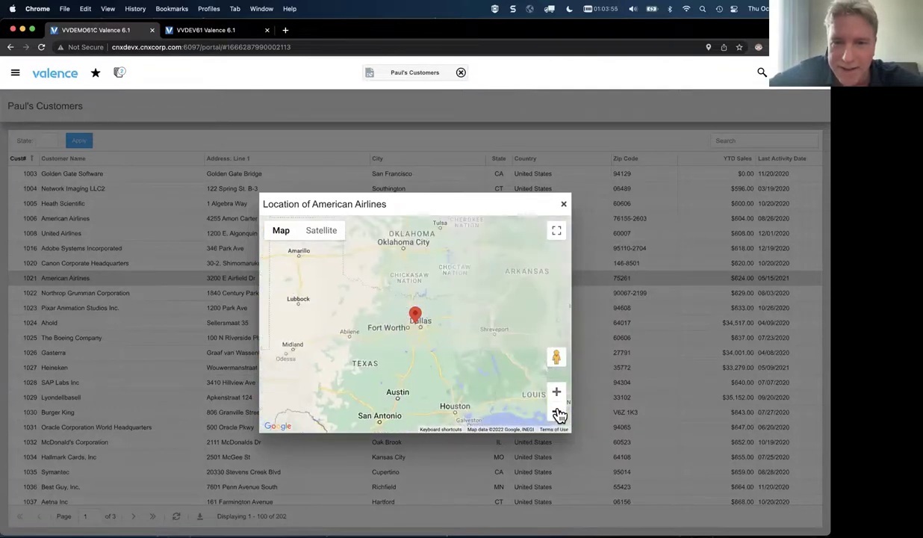
pyautogui.click(557, 414)
pyautogui.click(557, 413)
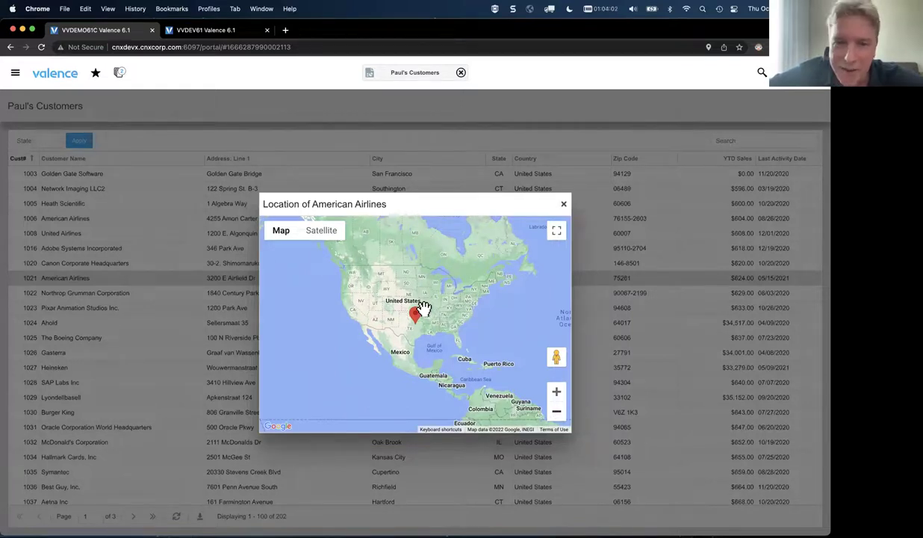
pyautogui.click(328, 239)
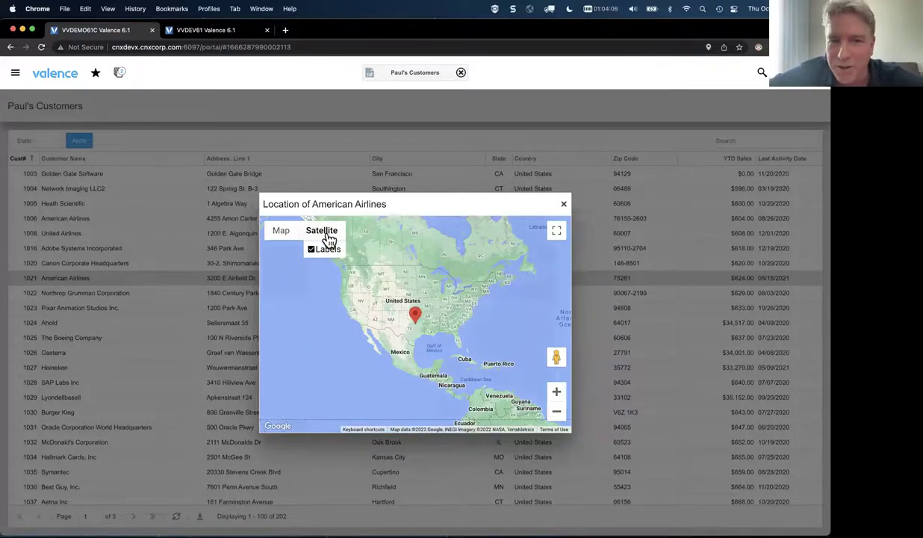
pyautogui.click(281, 233)
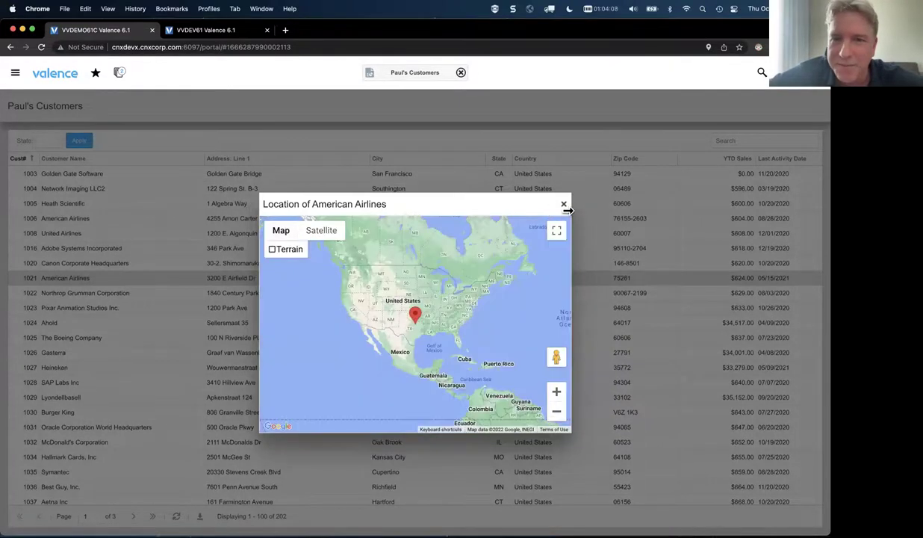
pyautogui.click(566, 207)
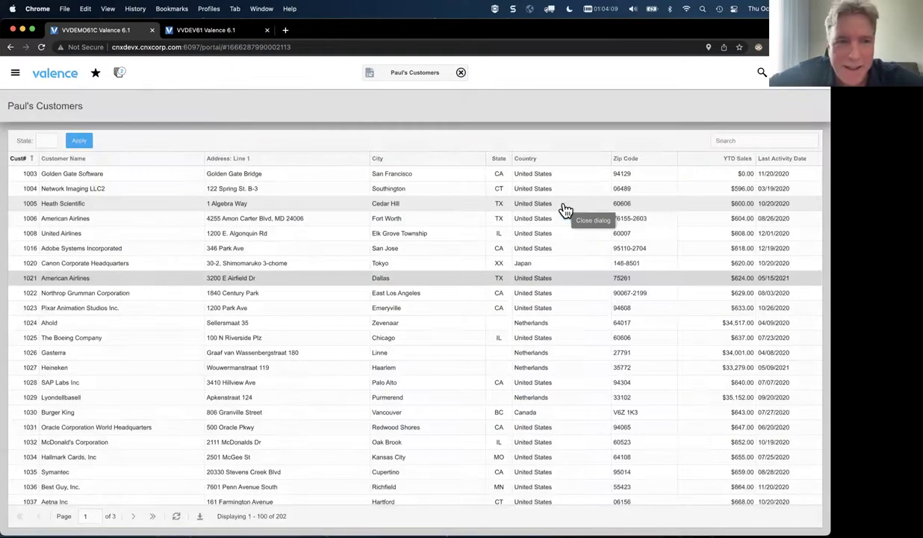
# - Return to Nitro App Builder and start a new data source among the data sources and widgets
pyautogui.click(120, 74)
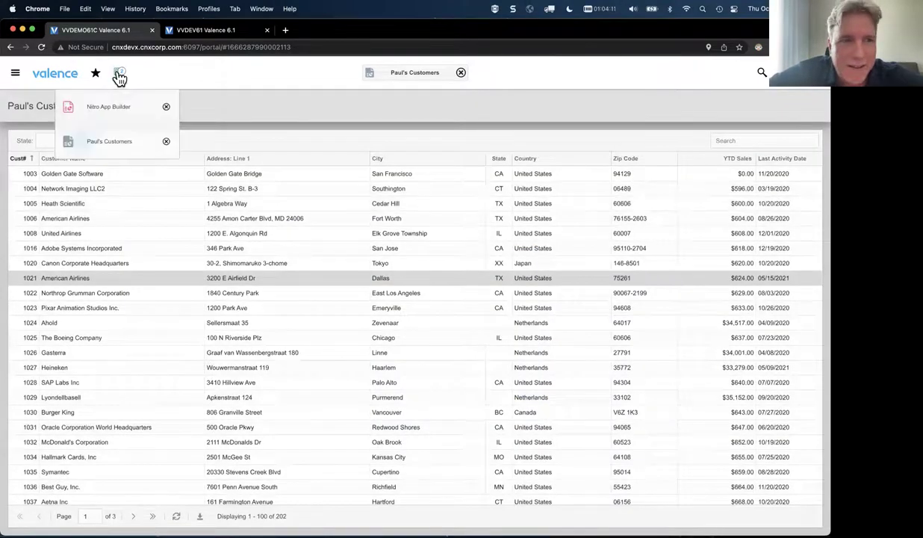
pyautogui.click(104, 107)
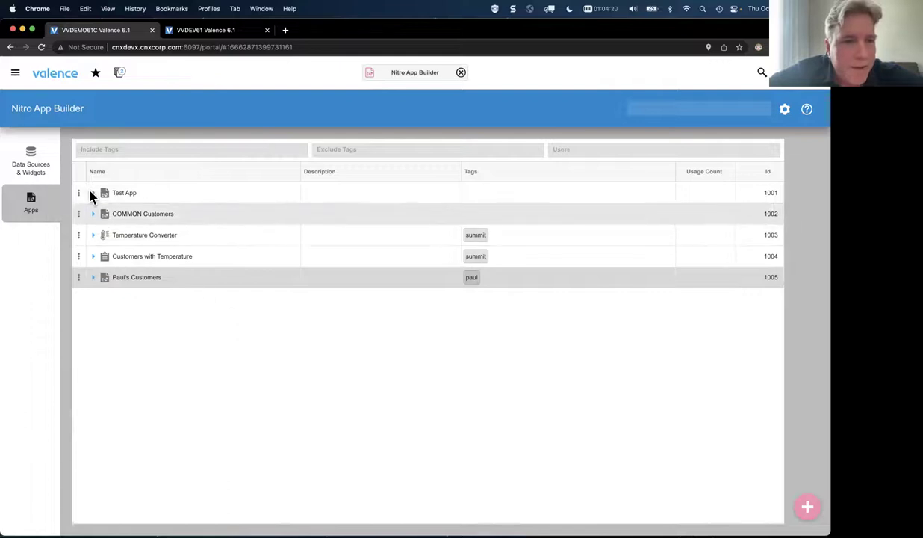
pyautogui.click(32, 169)
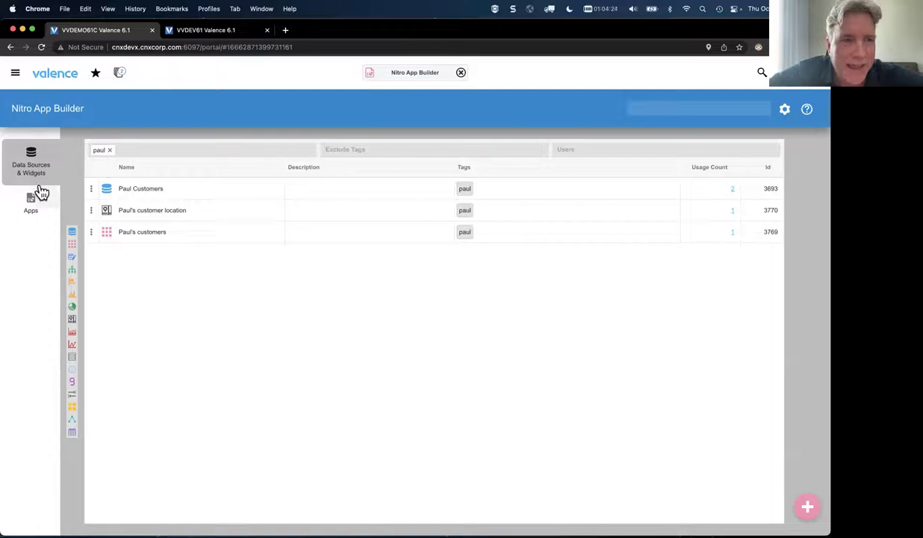
pyautogui.moveTo(813, 509)
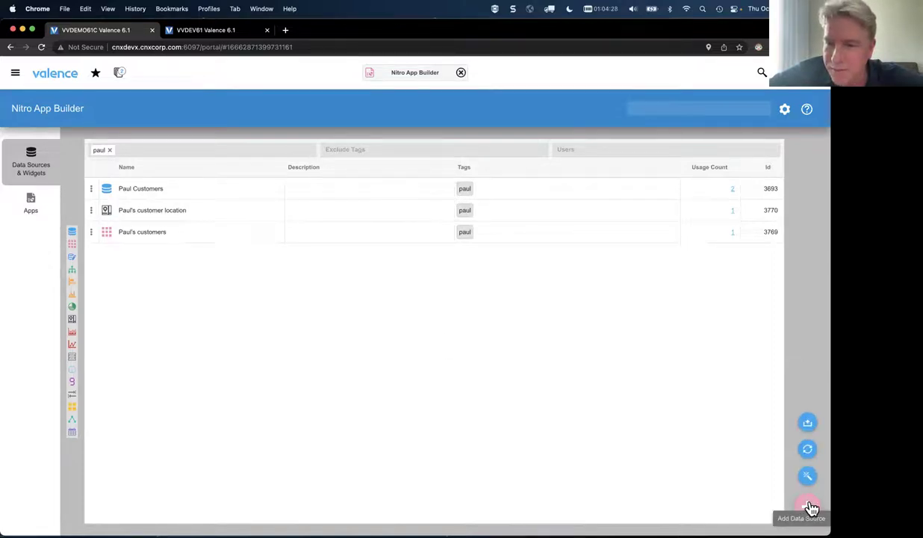
pyautogui.click(811, 509)
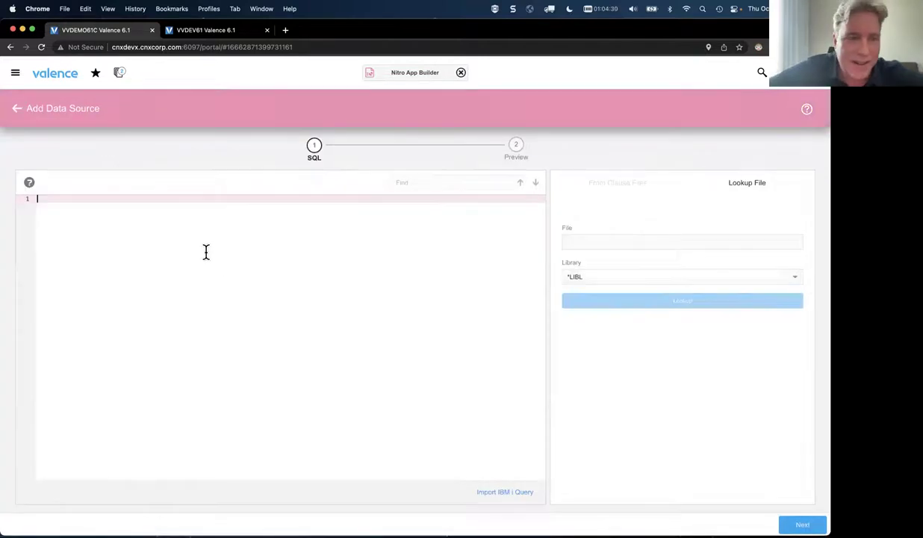
# - Write the SQL query "select * from demoord_h order by orderno" for the data source and preview its results
pyautogui.write('select ')
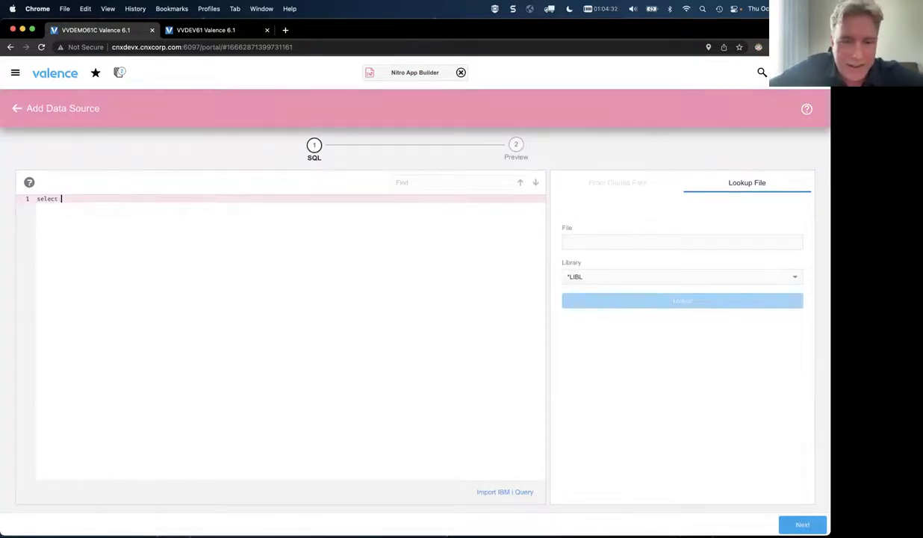
pyautogui.write('* from demo')
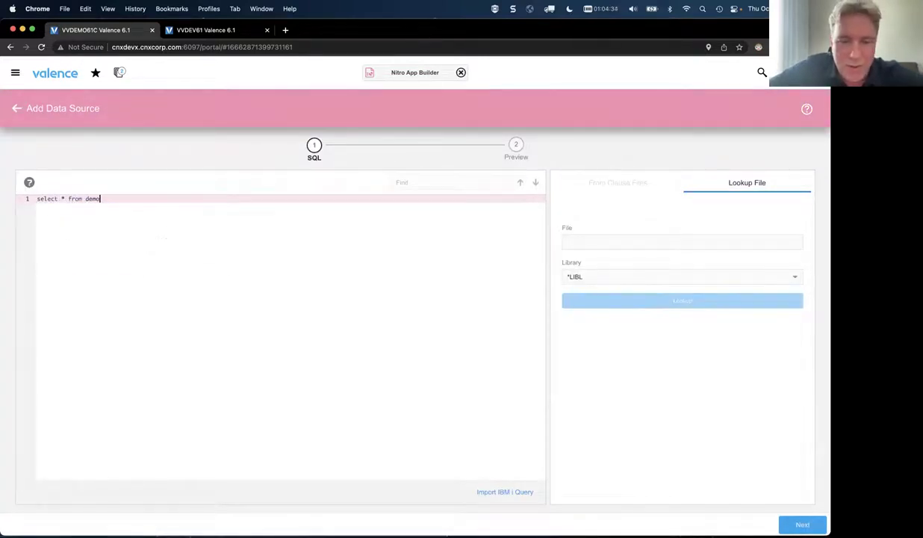
pyautogui.write('.ordh')
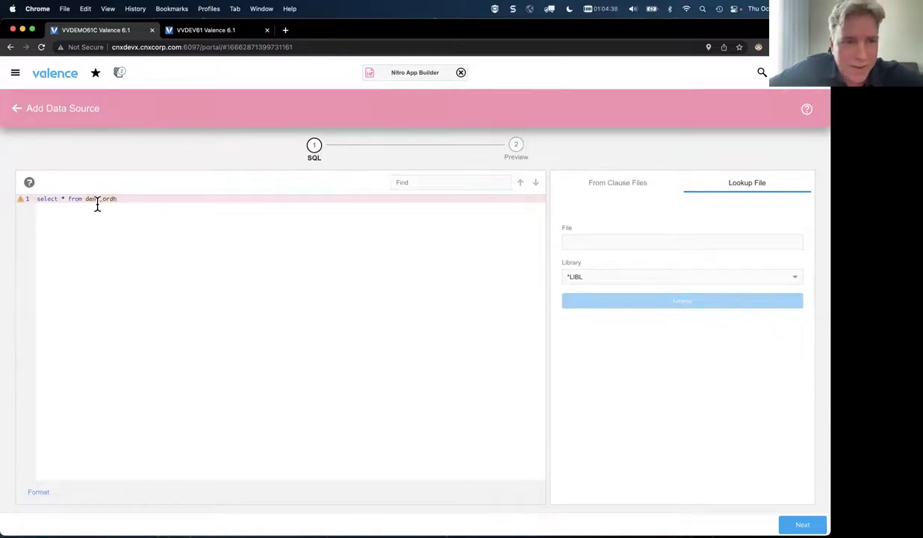
pyautogui.click(100, 199)
pyautogui.press('BackSpace')
pyautogui.write('.')
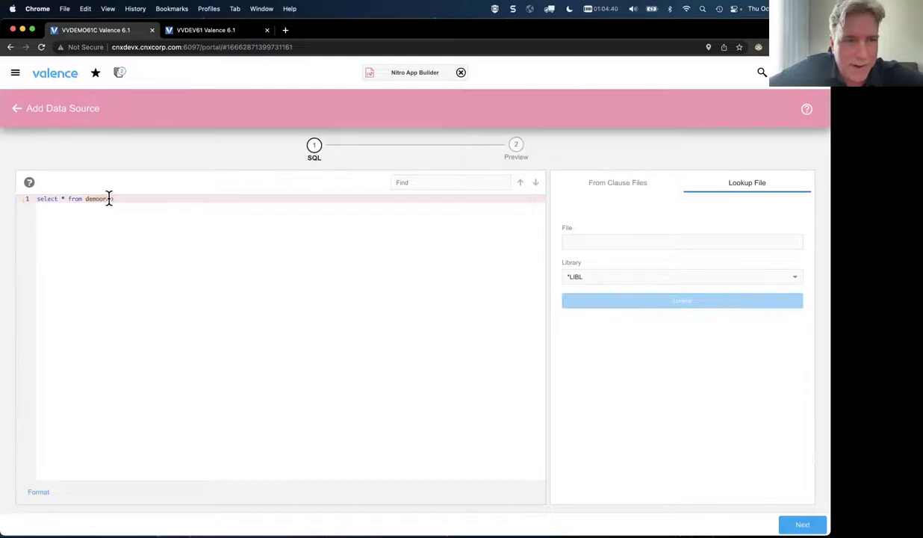
pyautogui.write('H')
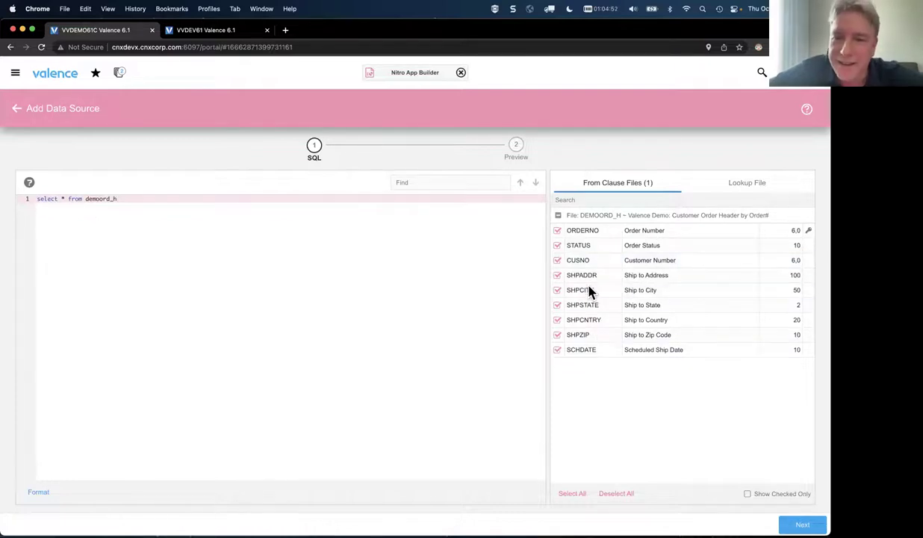
pyautogui.write('o')
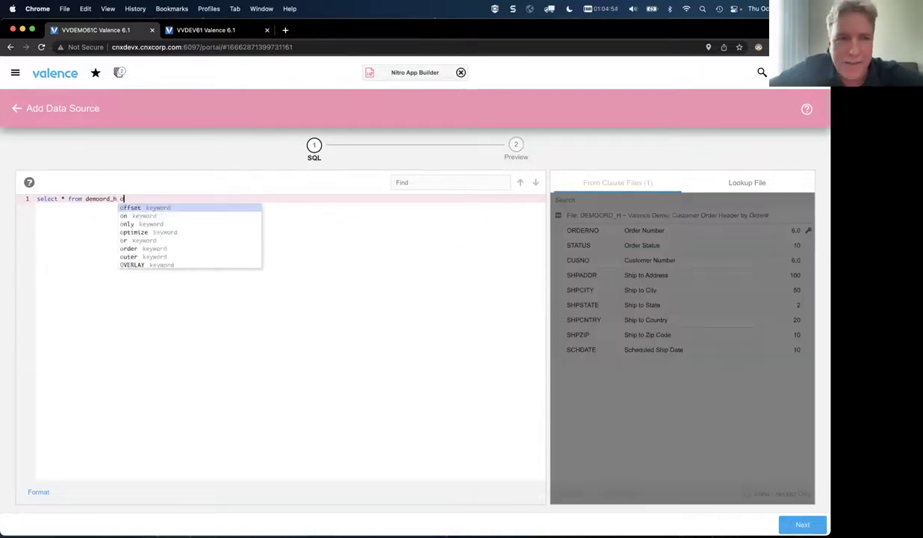
pyautogui.write('rder by orderno')
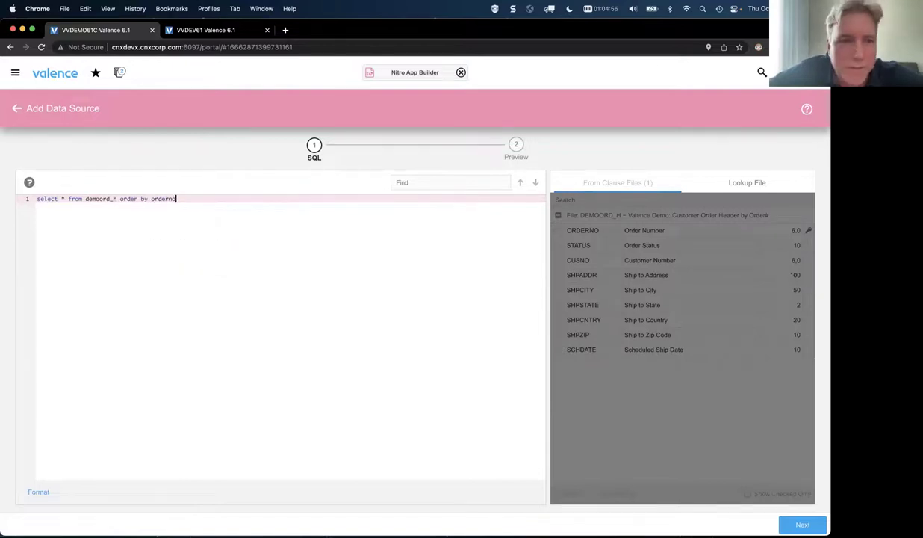
pyautogui.click(516, 144)
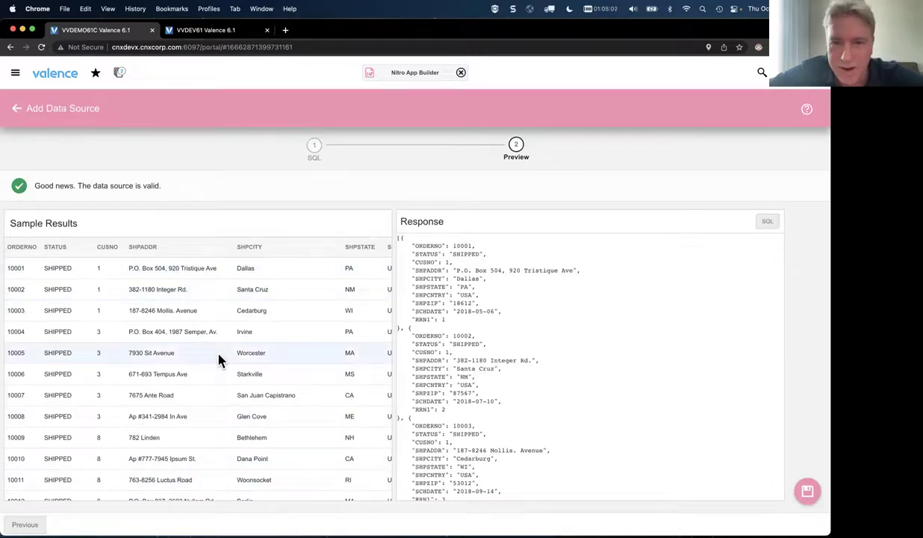
# - Save the data source under the owner's first name plus "customer orders", tagged with the owner's first name
pyautogui.click(809, 491)
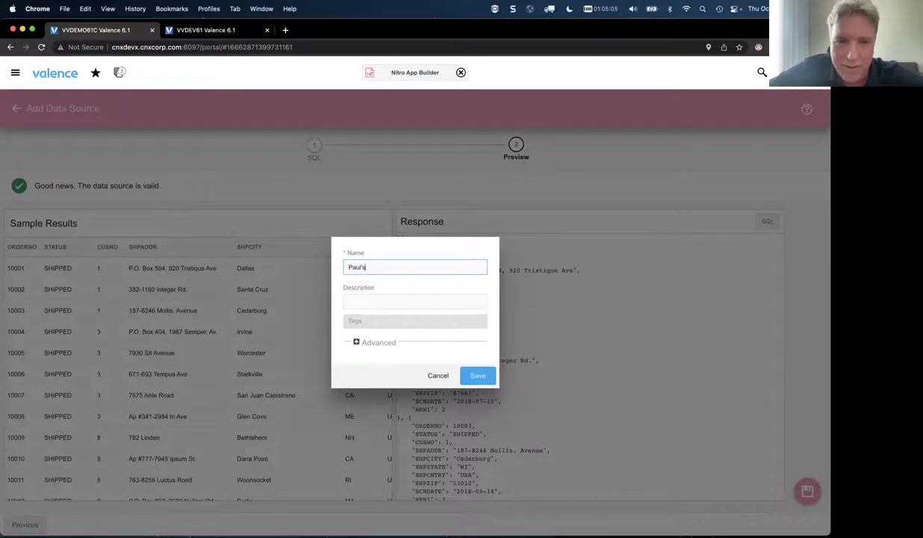
pyautogui.write("Paul's customer orders")
pyautogui.click(362, 320)
pyautogui.write('paul')
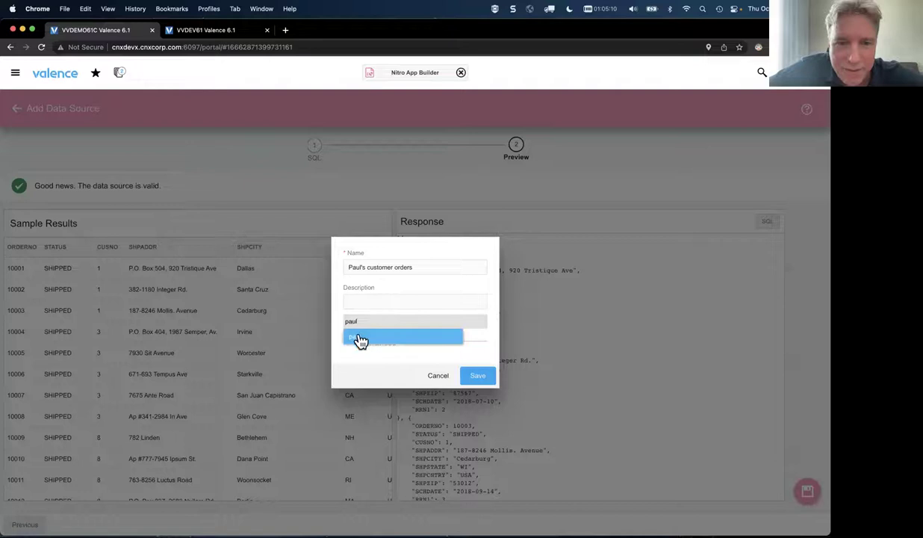
pyautogui.click(360, 339)
pyautogui.click(471, 377)
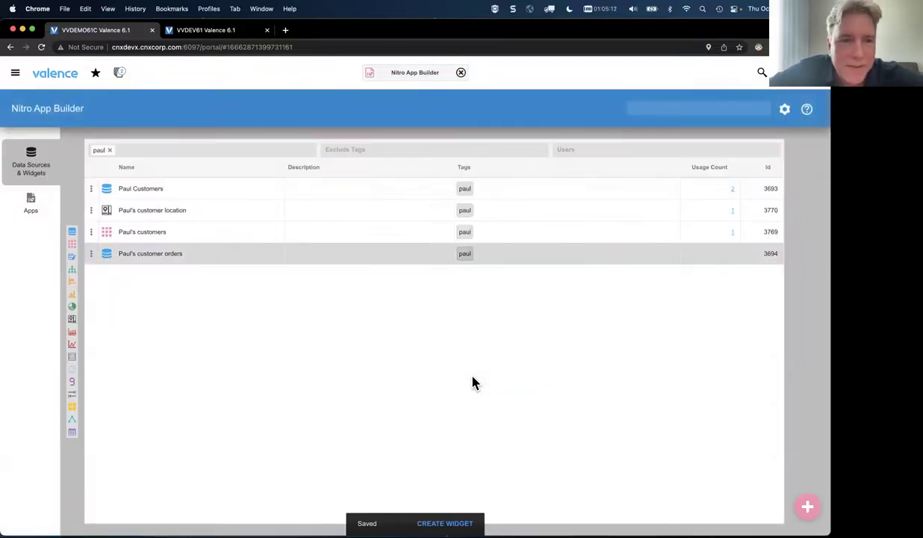
# - Create a Grid widget from the customer orders data source, including all columns except SHPADDR, SHPSTATE and SHPZIP
pyautogui.click(91, 254)
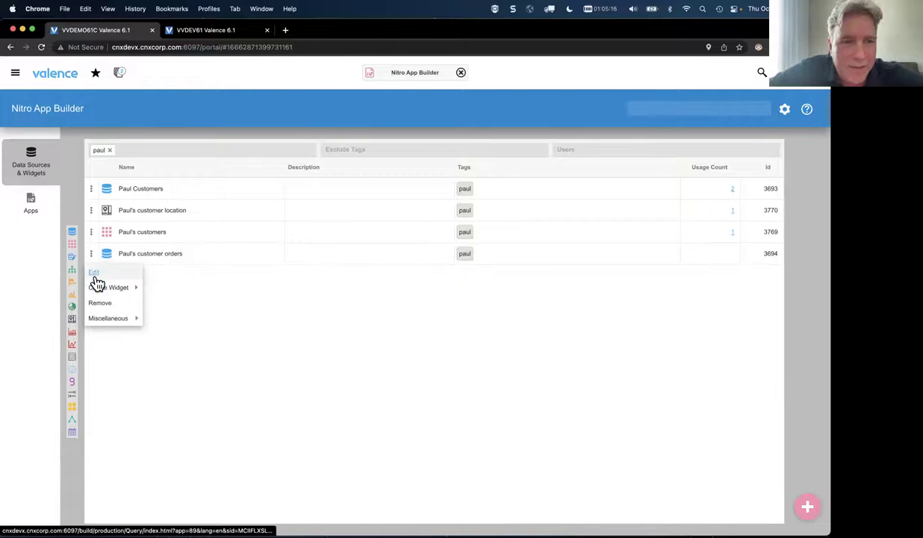
pyautogui.moveTo(101, 293)
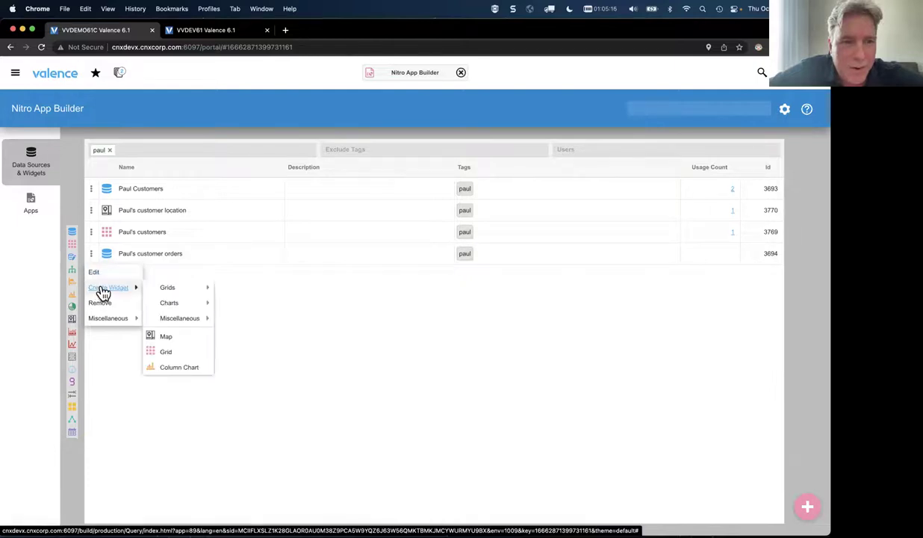
pyautogui.click(169, 353)
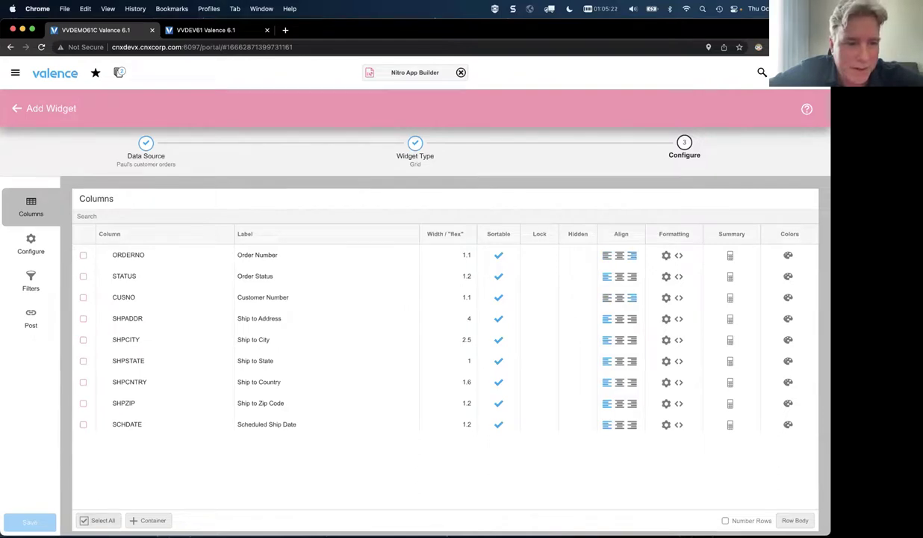
pyautogui.click(101, 519)
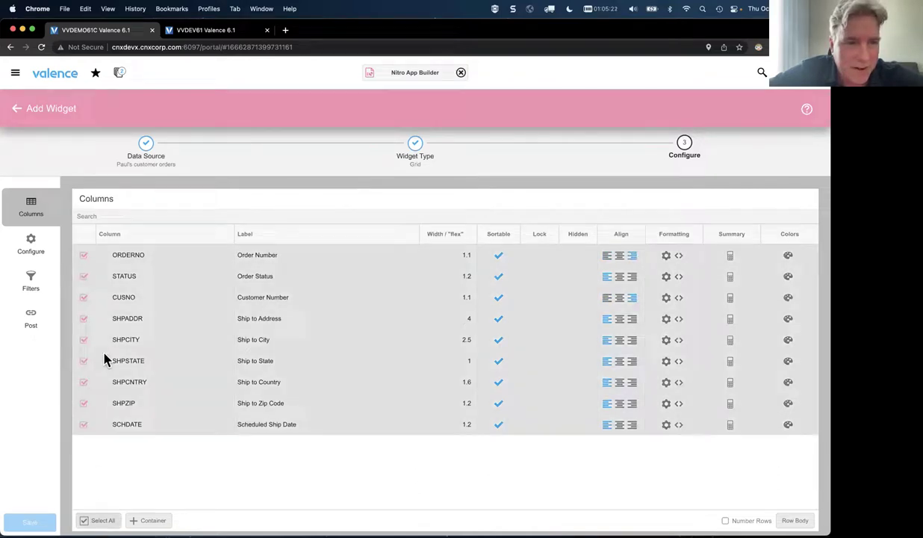
pyautogui.click(83, 319)
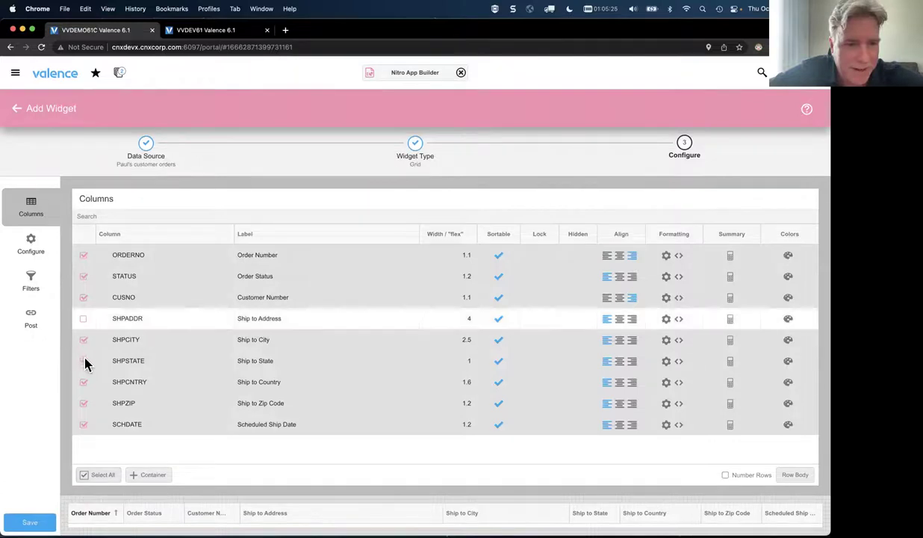
pyautogui.click(83, 361)
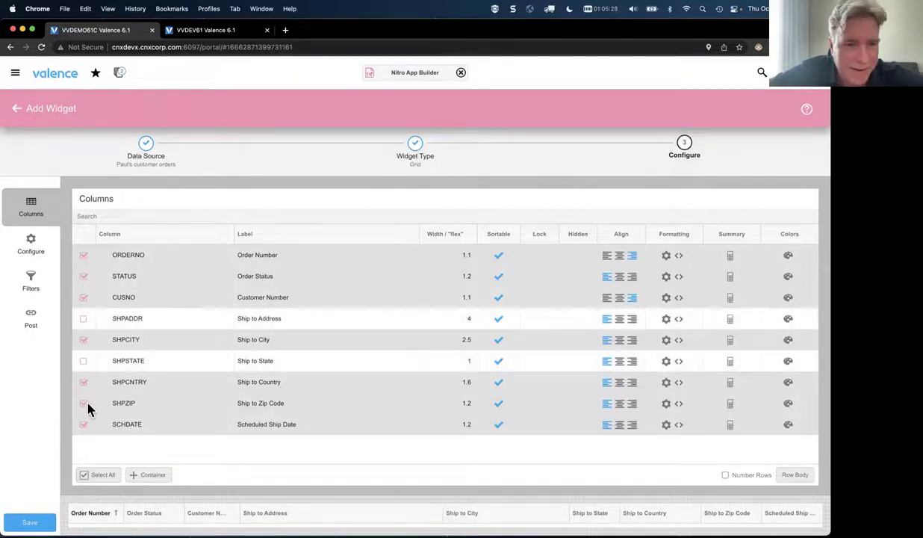
pyautogui.click(83, 405)
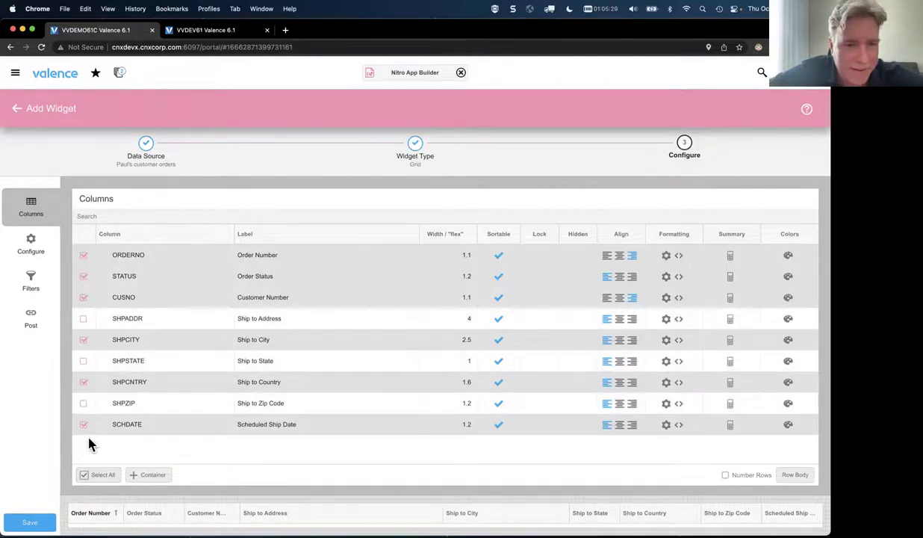
# - Shorten the column labels to "Ship Date" for SCHDATE, "Country" for SHPCNTRY and "City" for SHPCITY
pyautogui.click(256, 424)
pyautogui.click(268, 424)
pyautogui.press('shift+super+Left')
pyautogui.press('BackSpace')
pyautogui.click(263, 383)
pyautogui.click(261, 383)
pyautogui.press('shift+super+Left')
pyautogui.press('BackSpace')
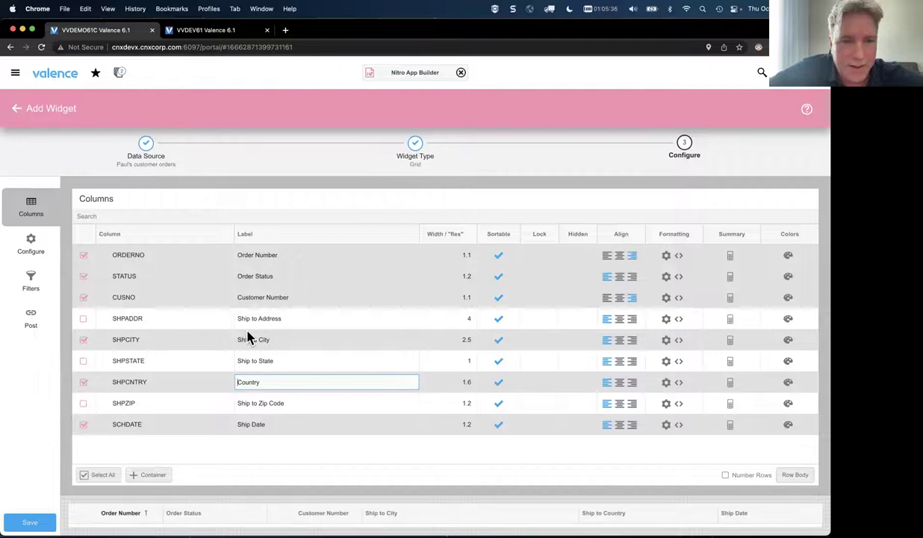
pyautogui.click(248, 339)
pyautogui.click(255, 340)
pyautogui.press('shift+super+Left')
pyautogui.press('BackSpace')
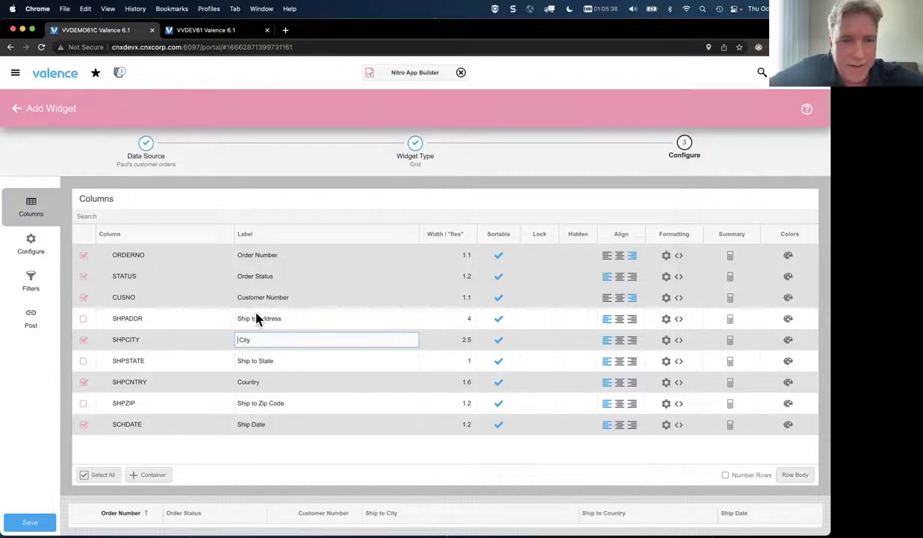
# - Exclude the CUSNO column from the grid and set the ORDERNO column's label to "Order#"
pyautogui.click(265, 298)
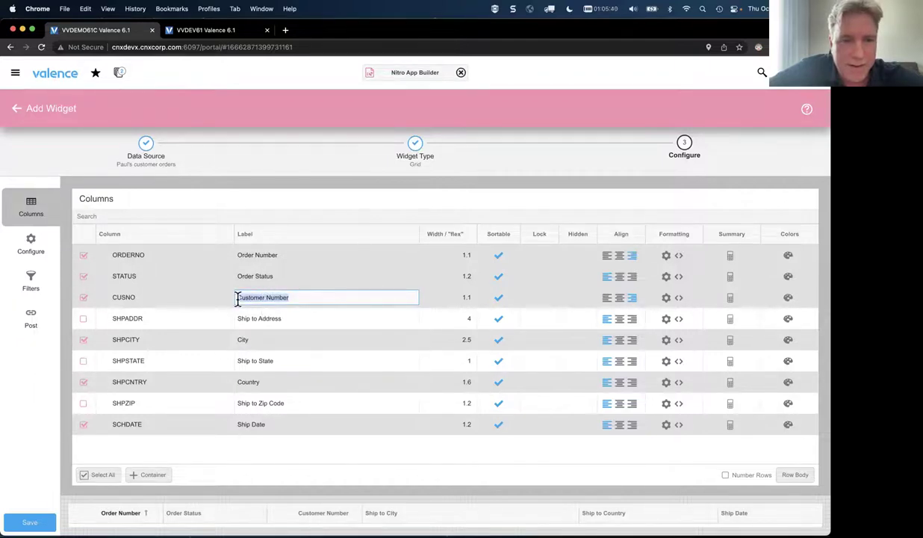
pyautogui.click(83, 297)
pyautogui.click(257, 276)
pyautogui.click(251, 257)
pyautogui.click(258, 255)
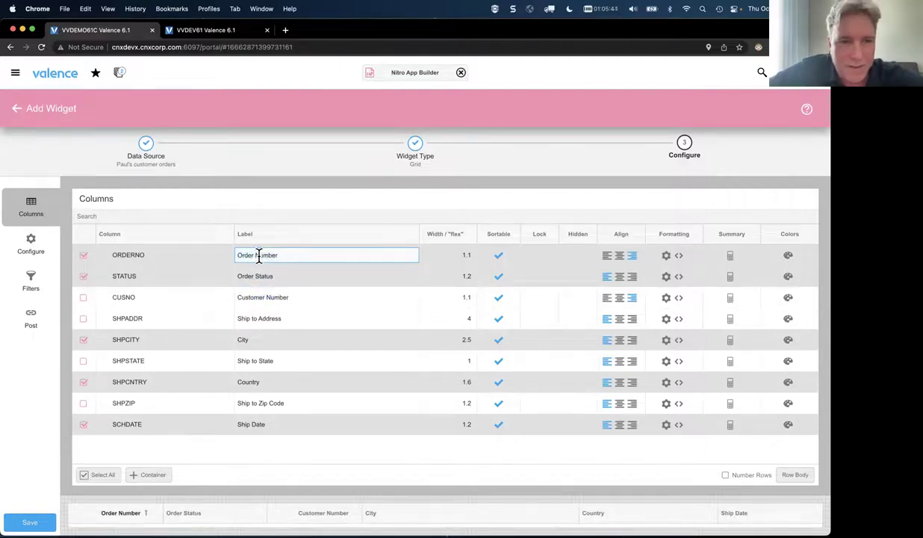
pyautogui.press('BackSpace')
pyautogui.write('#')
pyautogui.press('Return')
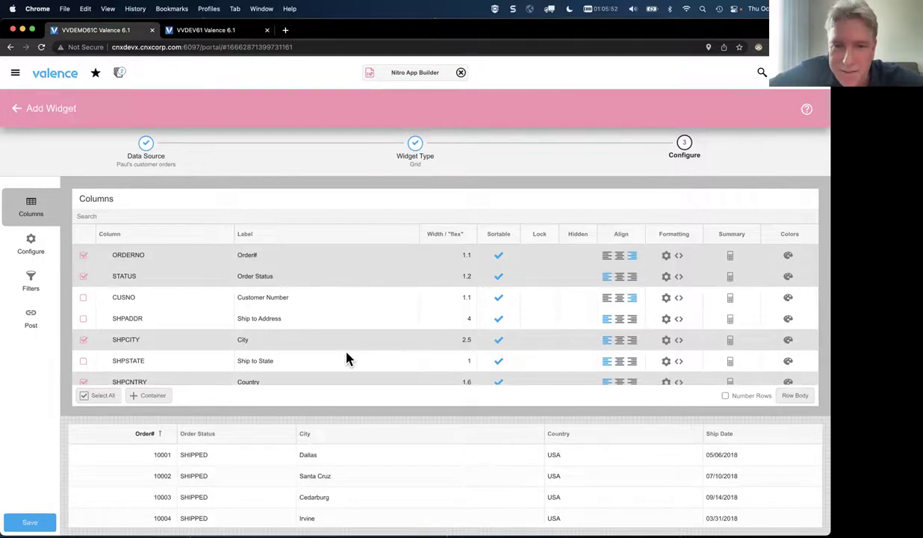
# - Set the column widths to 85 for SCHDATE, 150 for SHPCNTRY and 80 for ORDERNO
pyautogui.scroll(-2, 378, 316)
pyautogui.click(459, 373)
pyautogui.write('85')
pyautogui.press('Return')
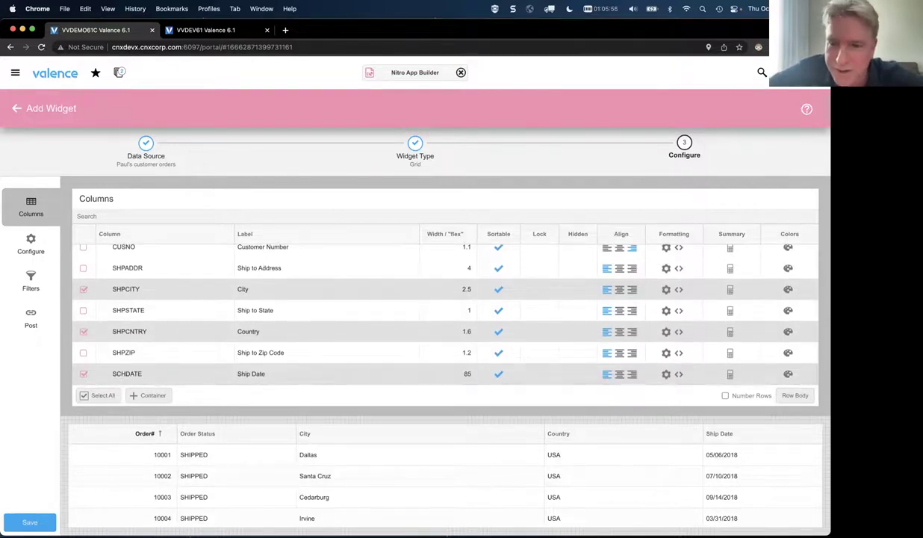
pyautogui.click(464, 331)
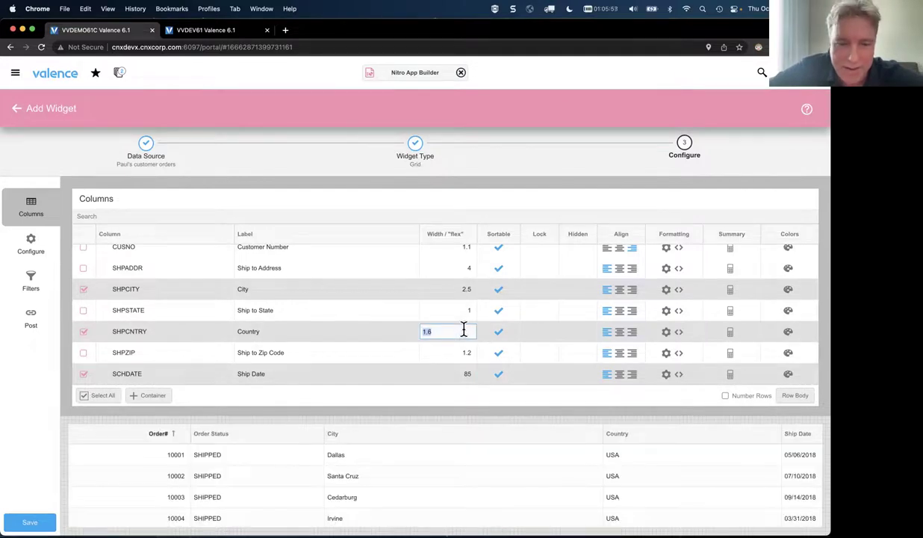
pyautogui.write('150')
pyautogui.press('Return')
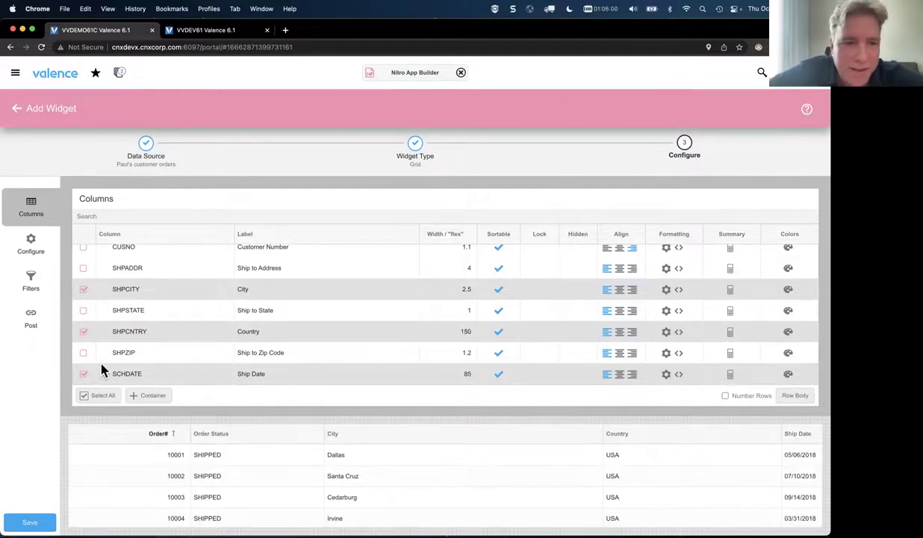
pyautogui.scroll(2, 453, 293)
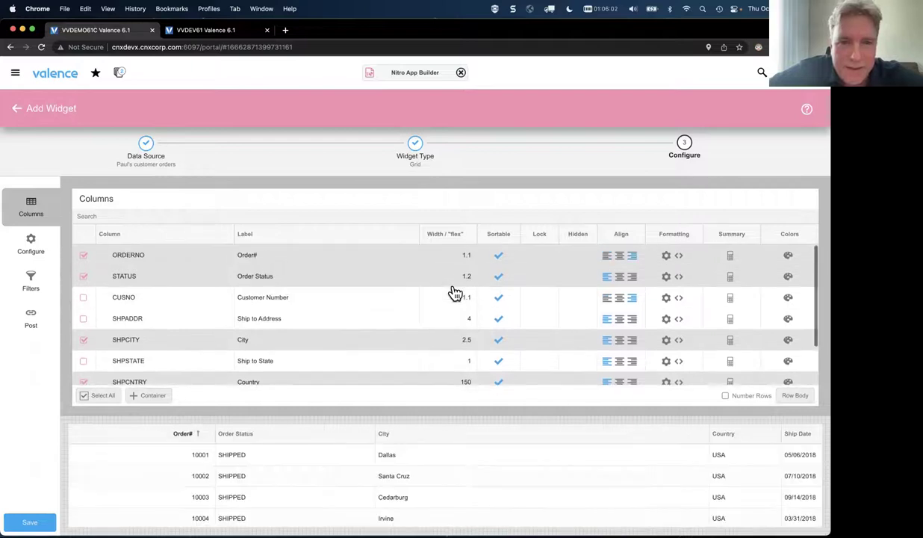
pyautogui.click(459, 258)
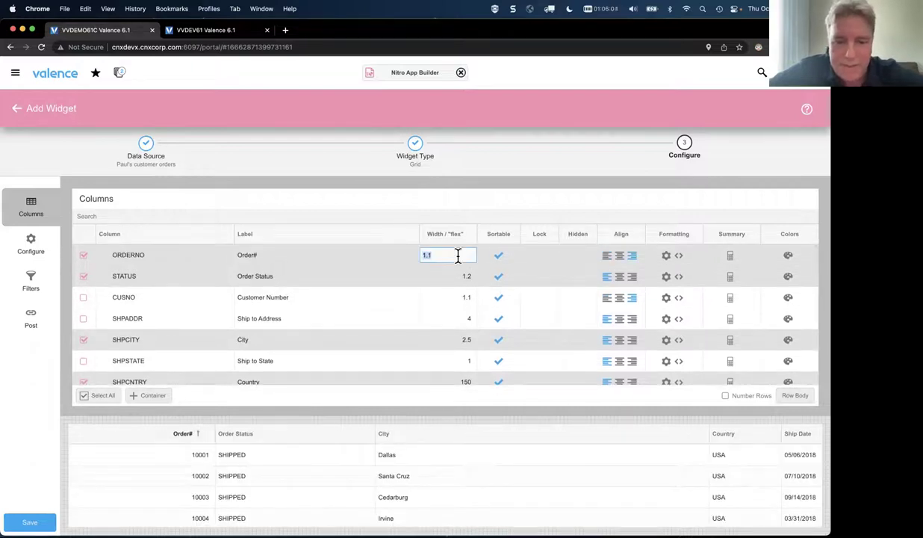
pyautogui.write('80')
pyautogui.press('Return')
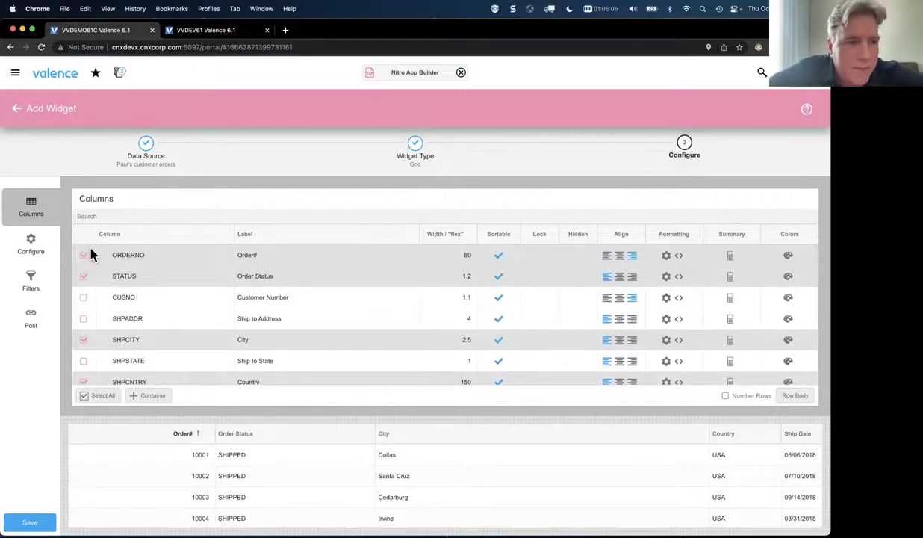
# - Set the grid's page size to 250 and activate Excel download with the file name "customer orders"
pyautogui.click(32, 243)
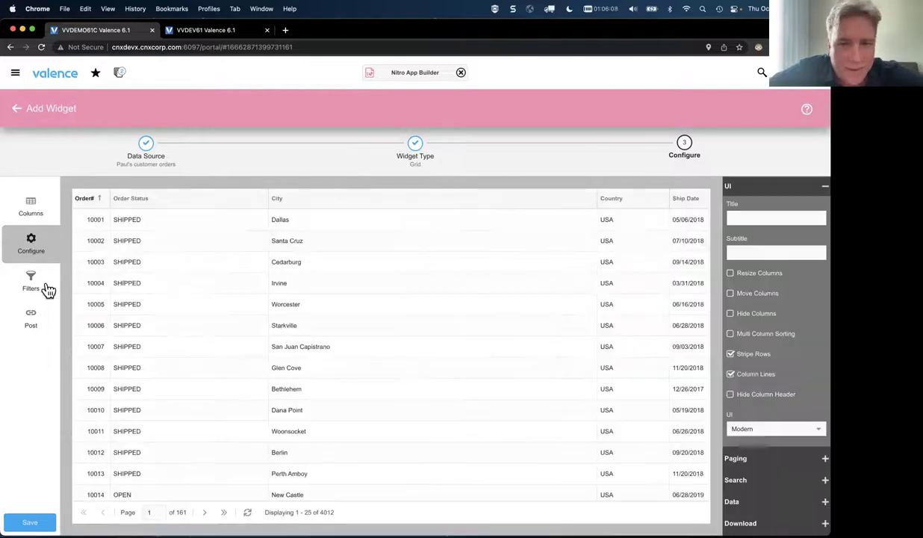
pyautogui.click(751, 460)
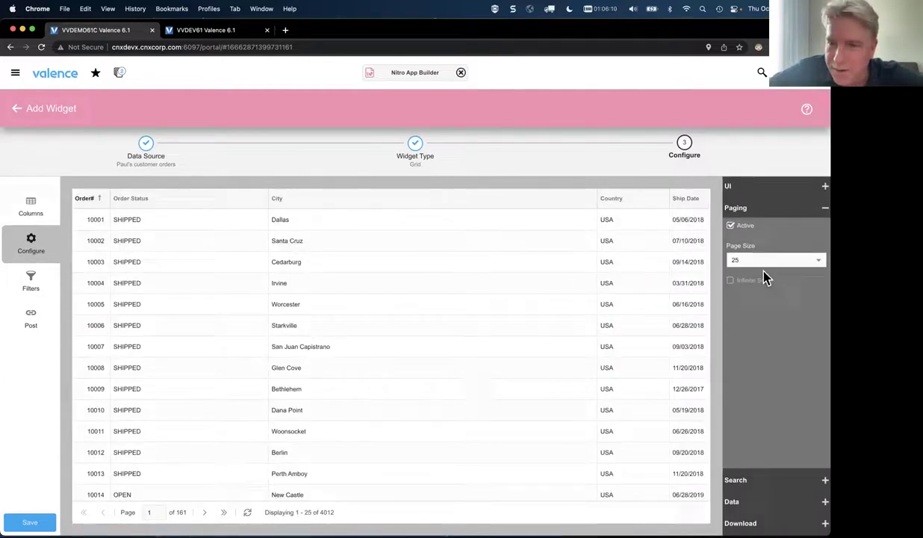
pyautogui.click(817, 261)
pyautogui.click(771, 323)
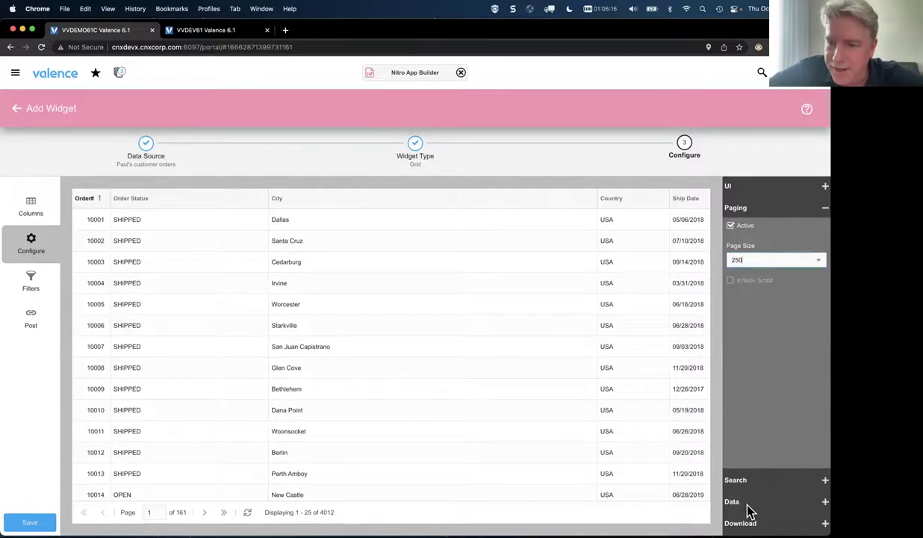
pyautogui.click(743, 522)
pyautogui.click(738, 308)
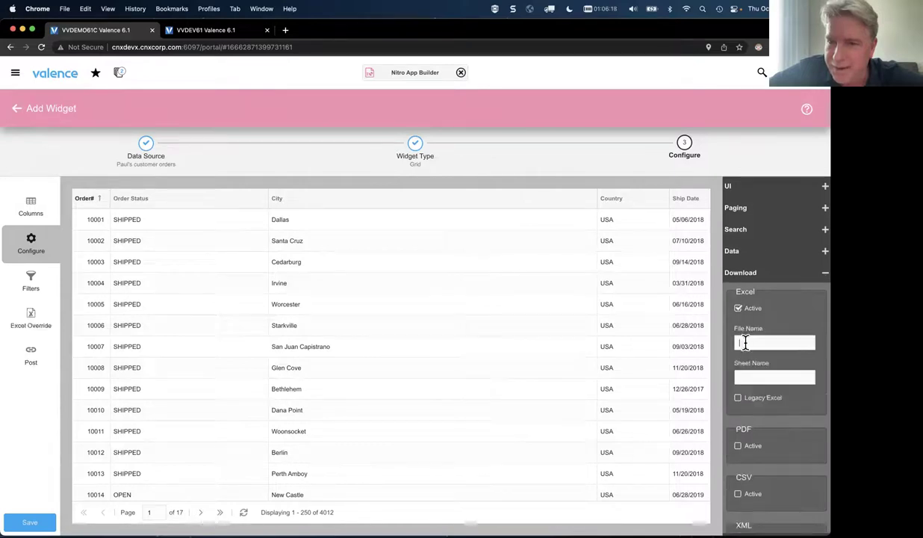
pyautogui.write('customer orders')
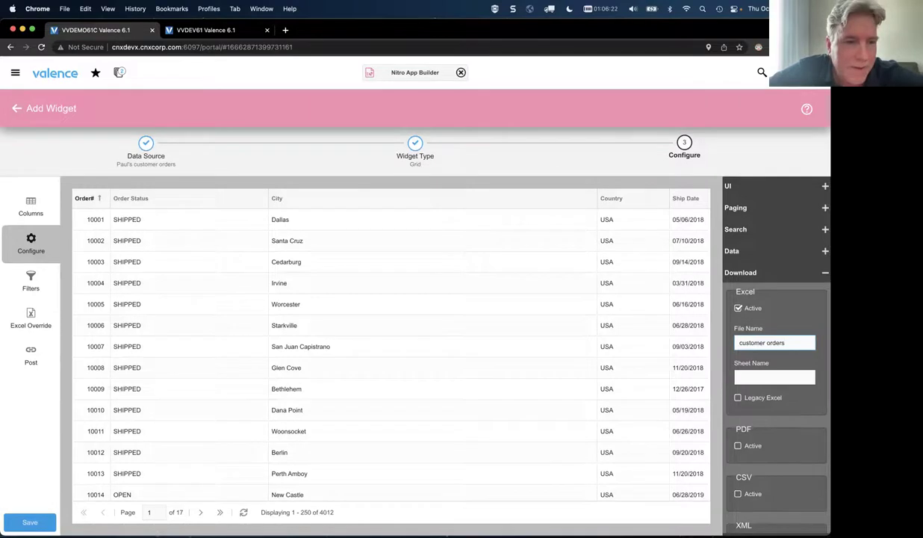
# - Save the widget under the owner's first name plus "customer order grid", tagged with the owner's first name
pyautogui.click(30, 521)
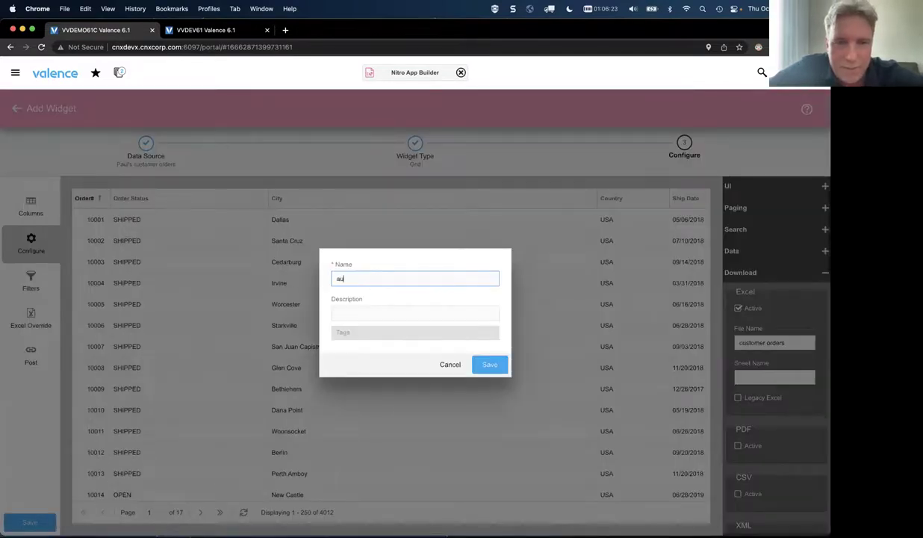
pyautogui.write('Paul')
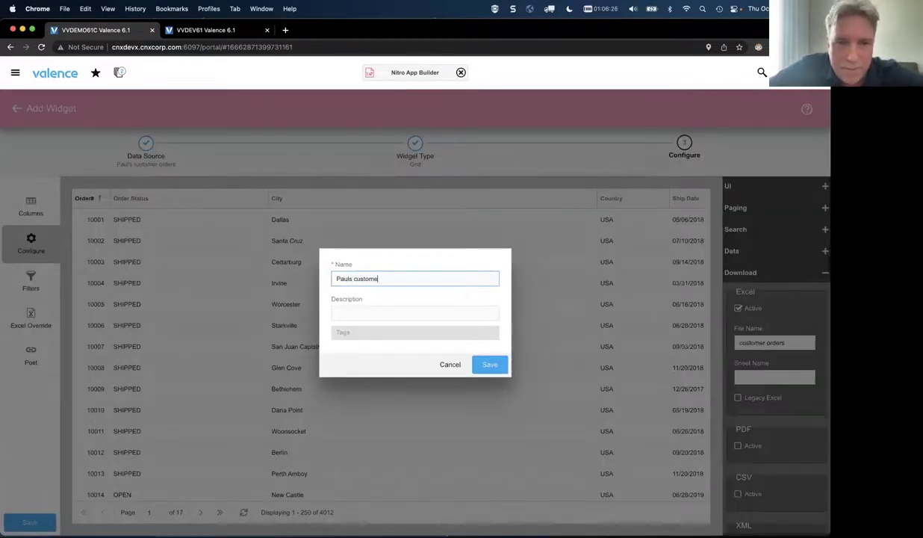
pyautogui.write('s custome')
pyautogui.press('BackSpace')
pyautogui.press('BackSpace')
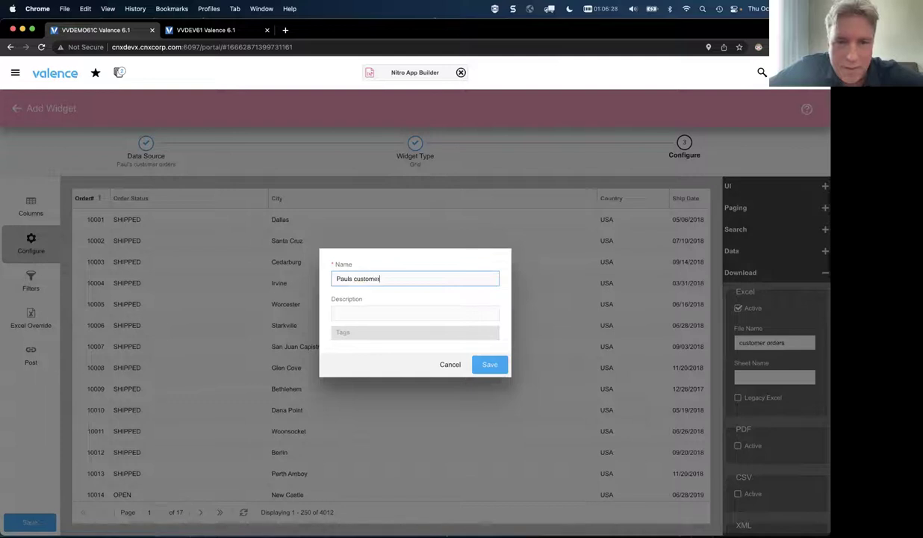
pyautogui.click(388, 332)
pyautogui.write('paul')
pyautogui.click(394, 349)
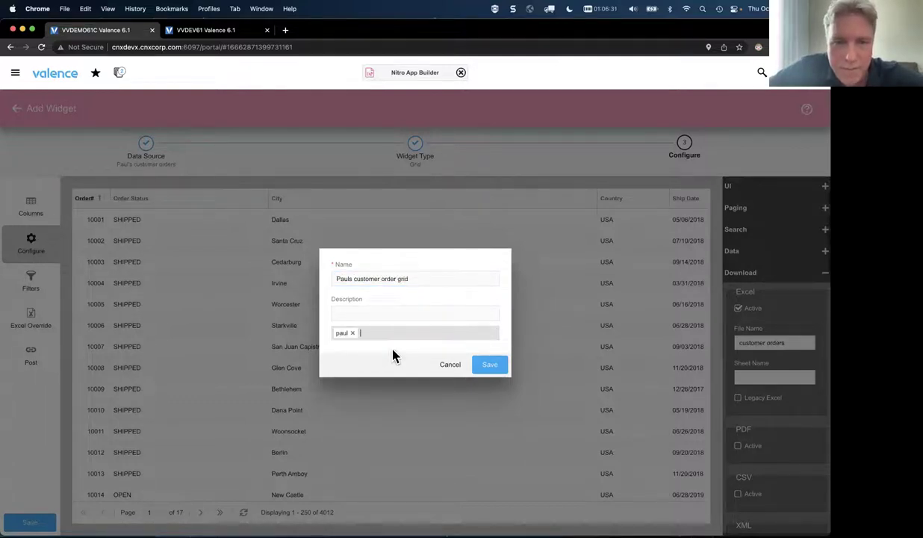
pyautogui.click(490, 365)
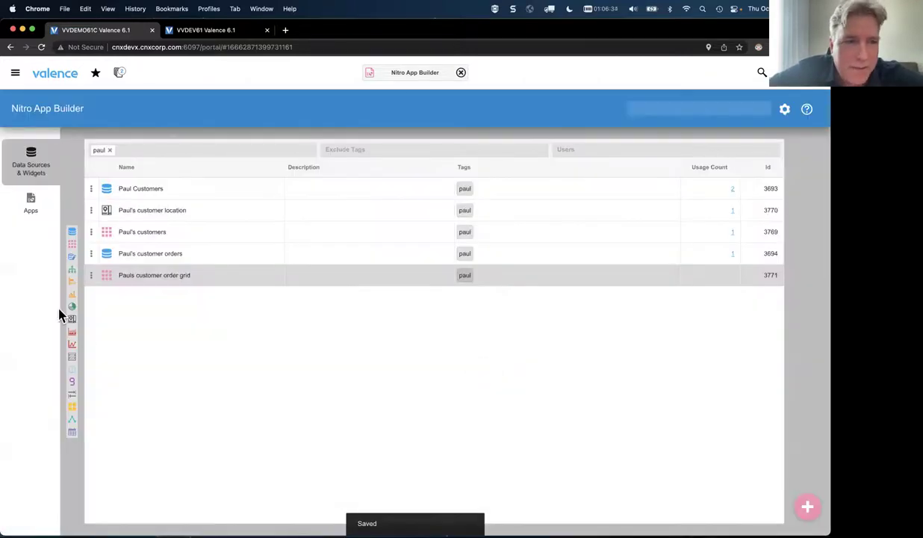
# - Open the owner's existing customers app for editing and bring up its behaviors
pyautogui.click(32, 203)
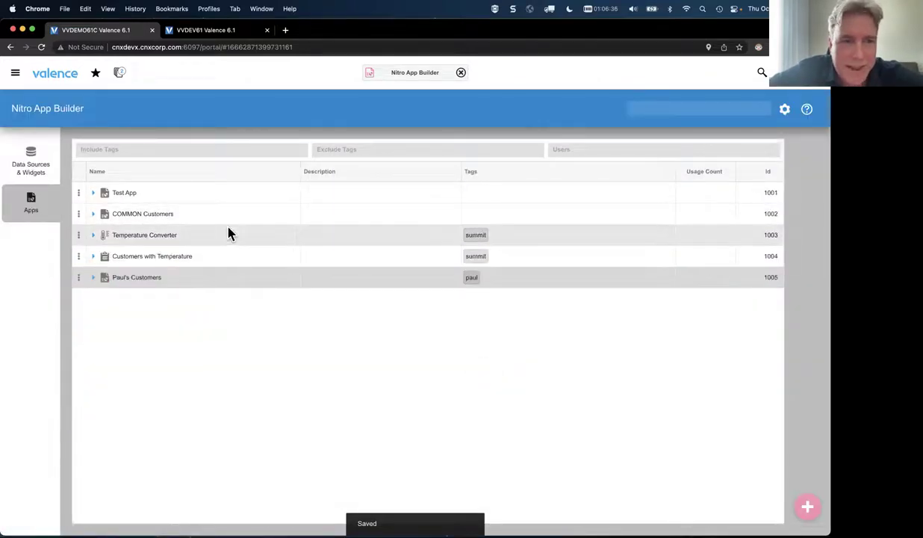
pyautogui.doubleClick(107, 280)
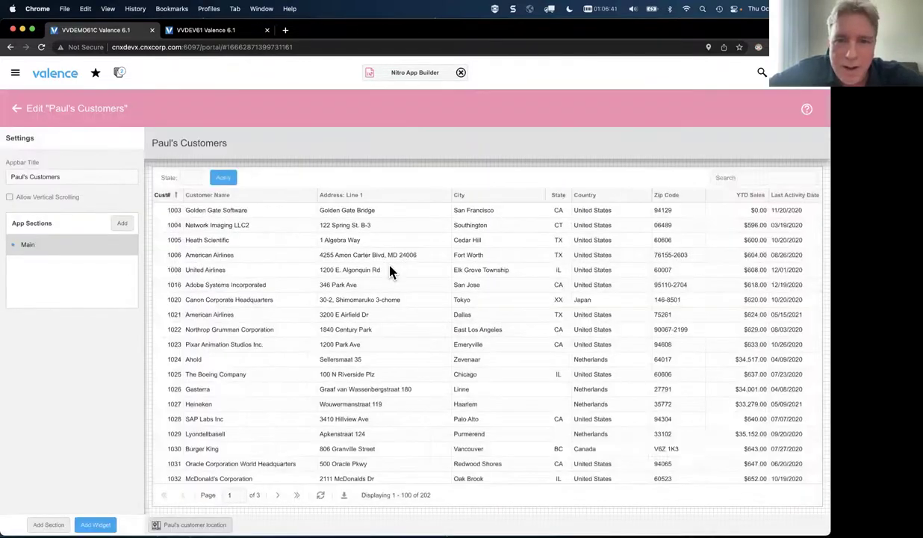
pyautogui.moveTo(284, 221)
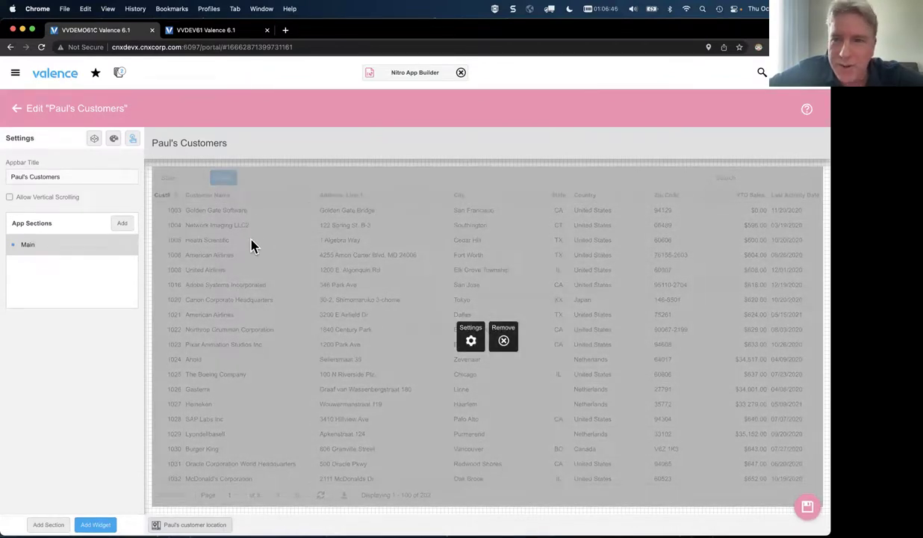
pyautogui.click(133, 141)
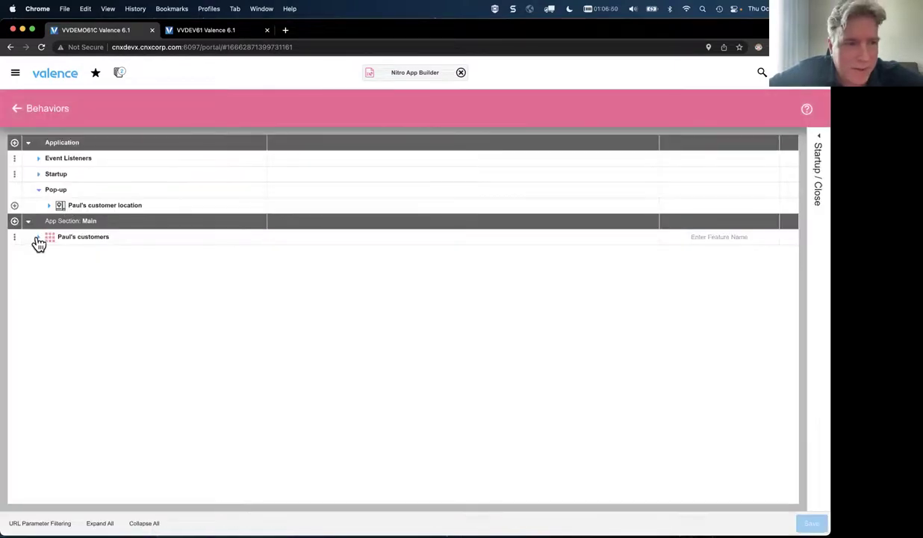
# - Add a row menu button with the text "Show Location" to the customers grid in the Main section
pyautogui.click(47, 206)
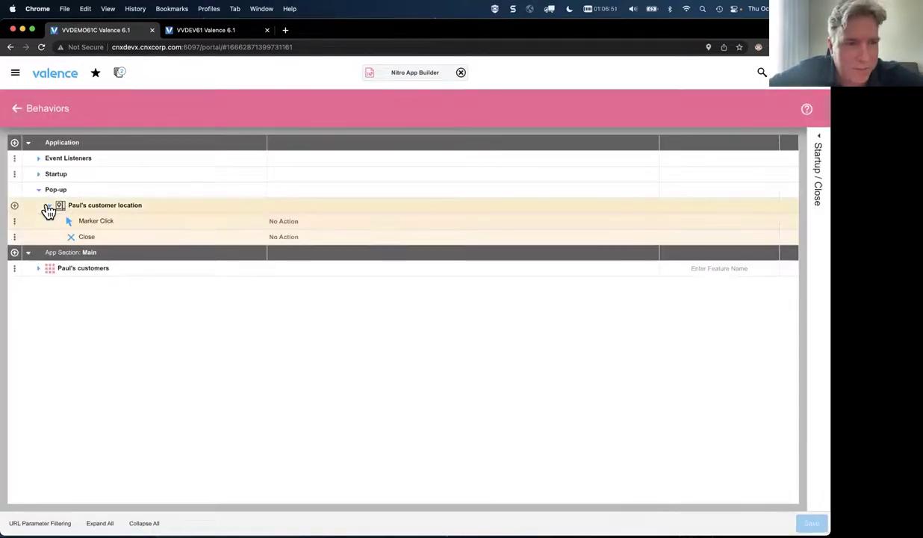
pyautogui.click(36, 269)
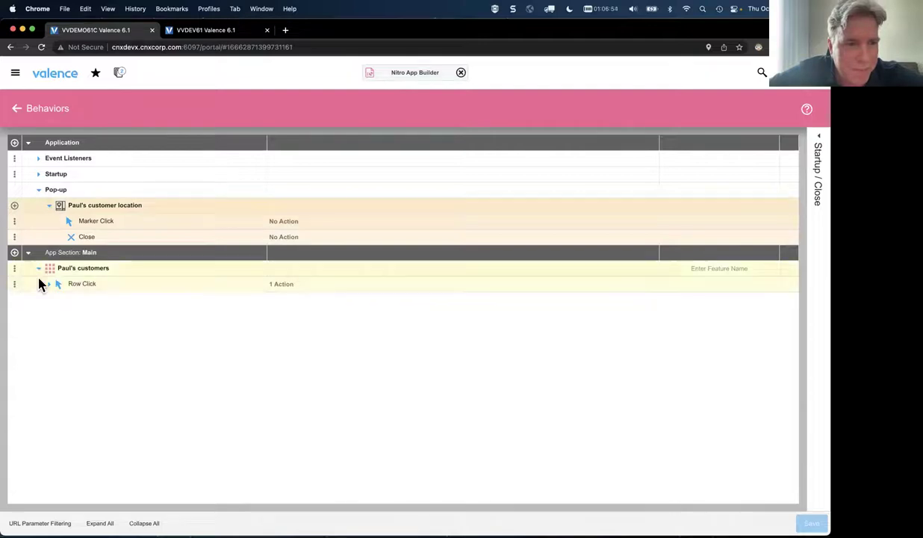
pyautogui.click(47, 284)
pyautogui.click(14, 284)
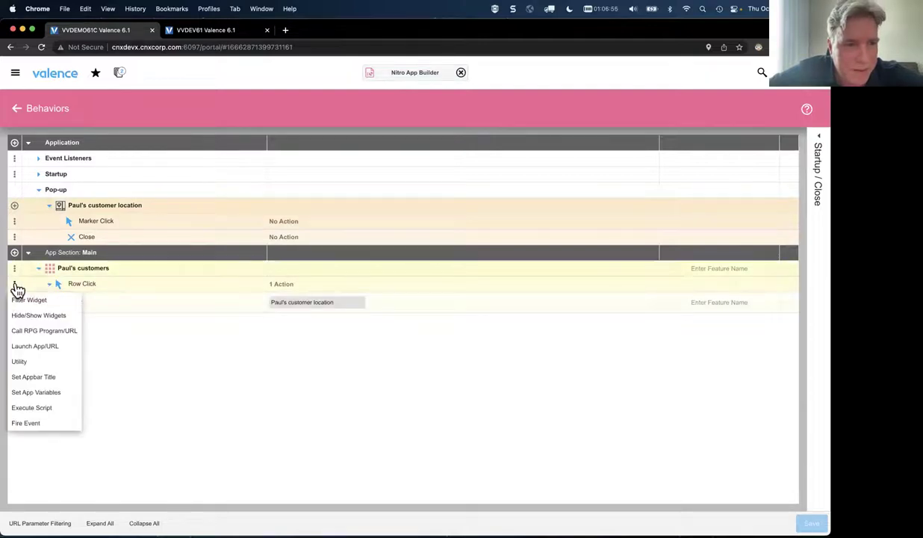
pyautogui.click(14, 267)
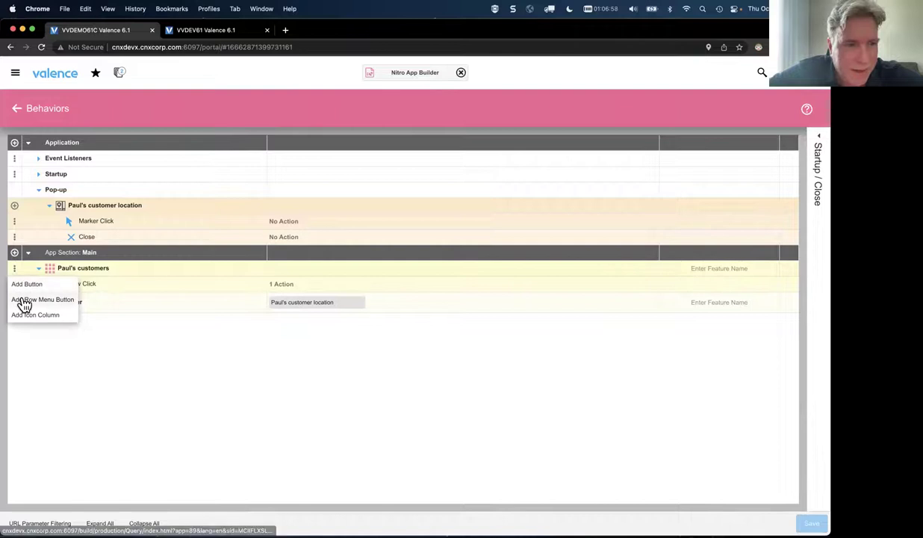
pyautogui.click(23, 301)
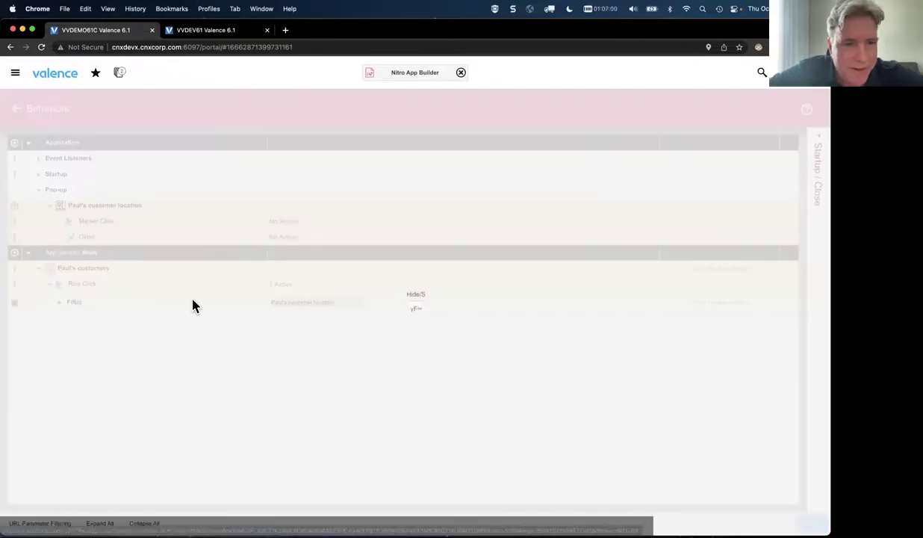
pyautogui.write('Show Location')
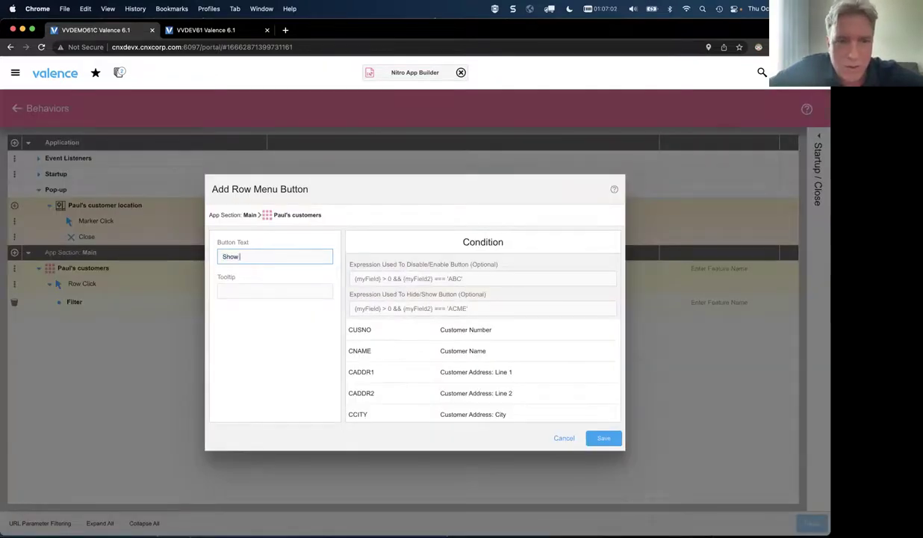
pyautogui.click(603, 437)
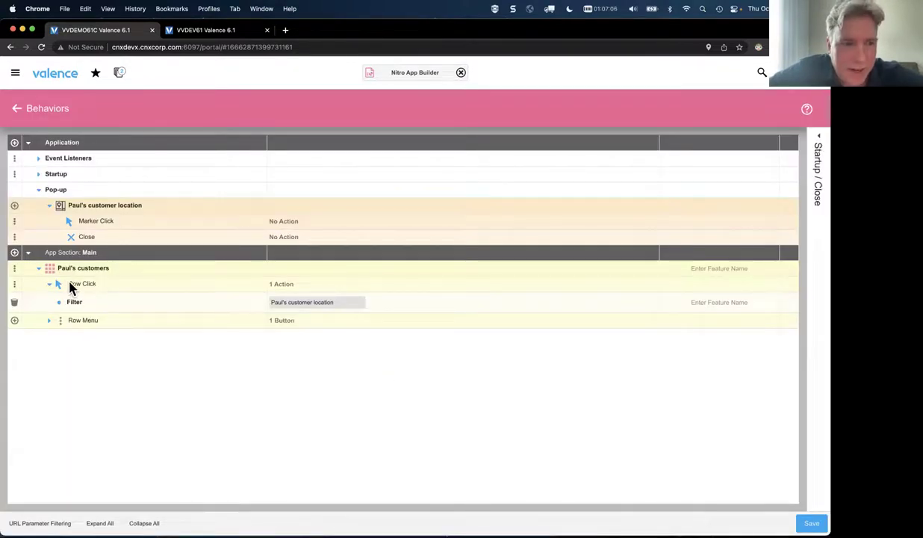
# - Add a Filter Widget action to the Show Location button for the pop-up customer location map, matching CUSNO to CUSNO
pyautogui.click(50, 321)
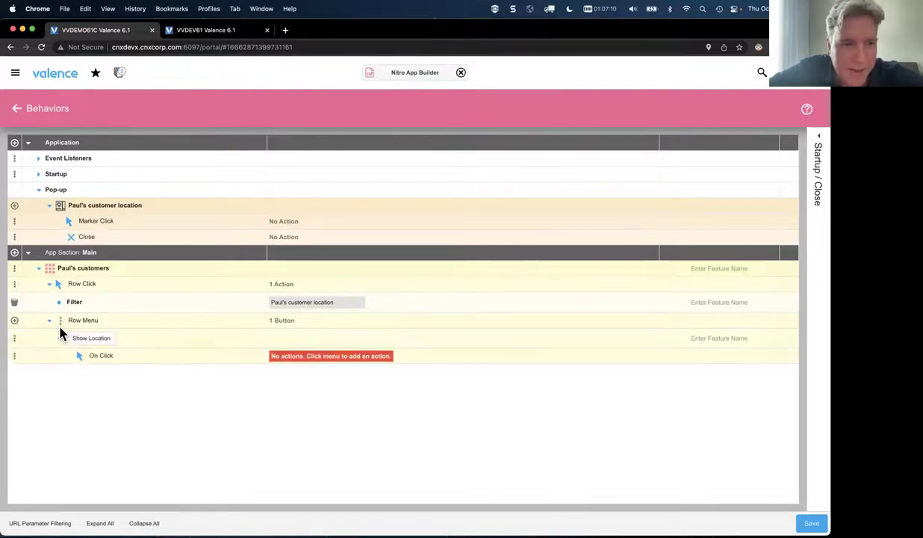
pyautogui.click(15, 357)
pyautogui.click(30, 371)
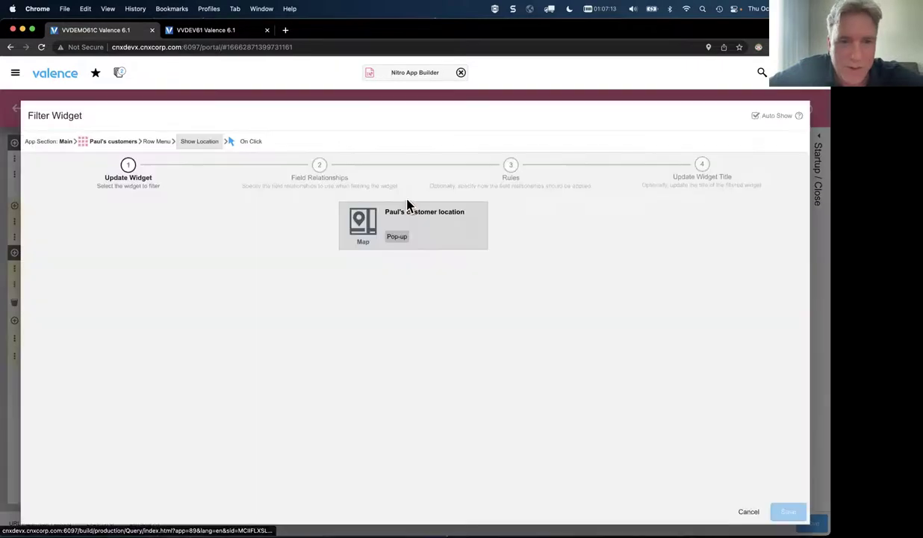
pyautogui.click(413, 226)
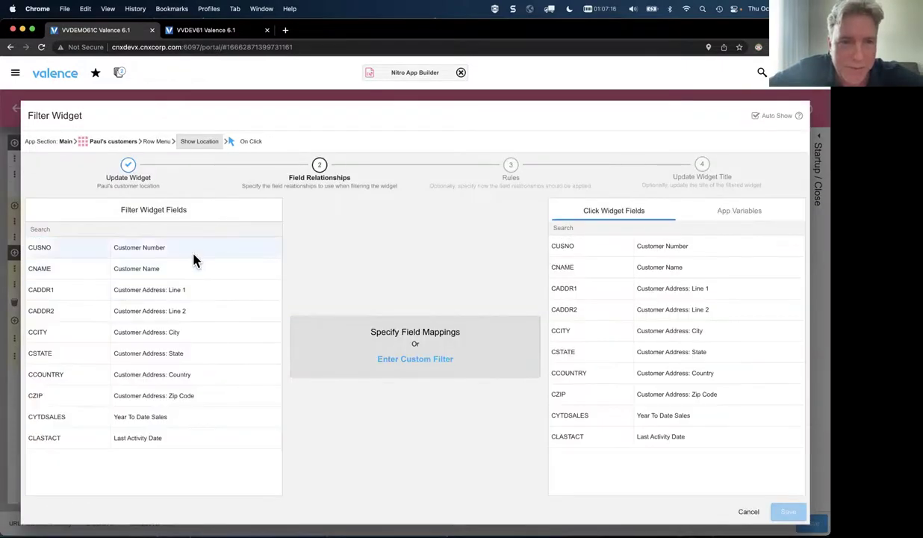
pyautogui.click(192, 252)
pyautogui.click(624, 246)
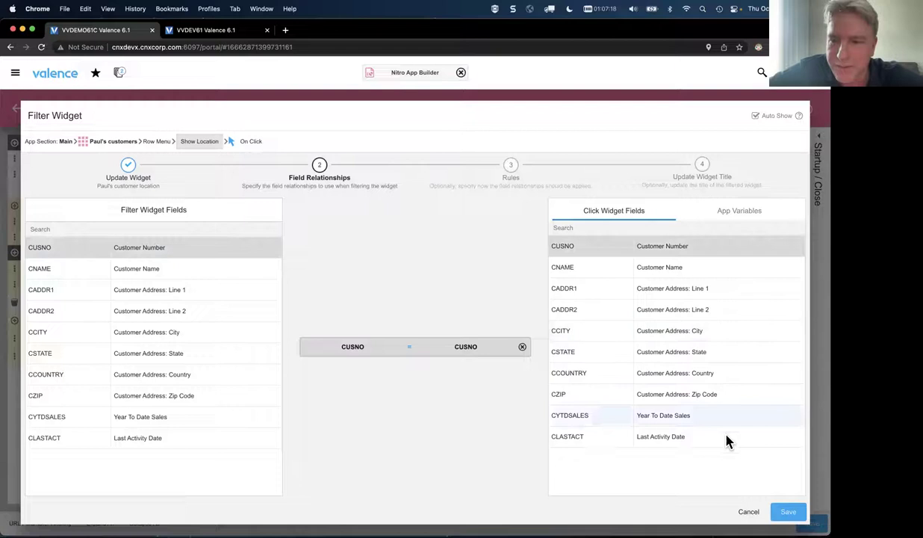
# - Set the filtered map's title to "Location of {CNAME}" and save the filter action
pyautogui.click(708, 174)
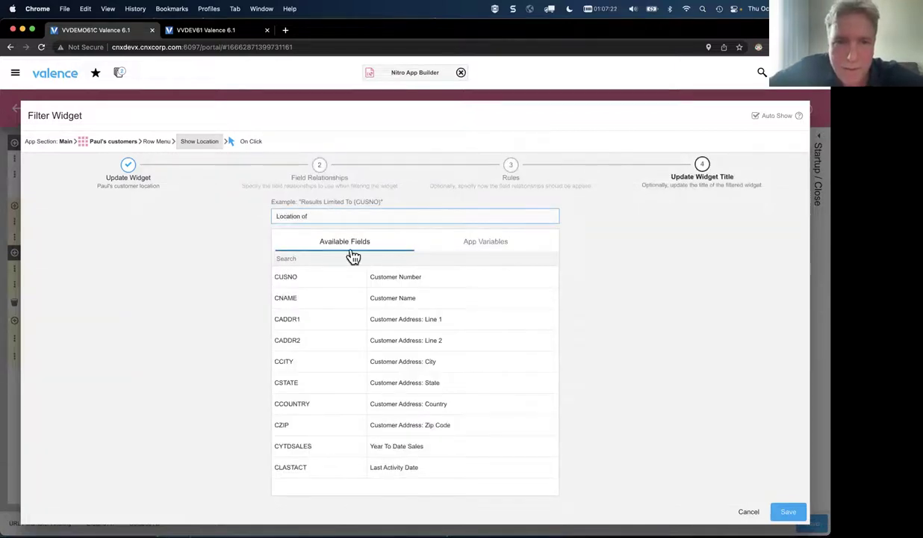
pyautogui.click(315, 298)
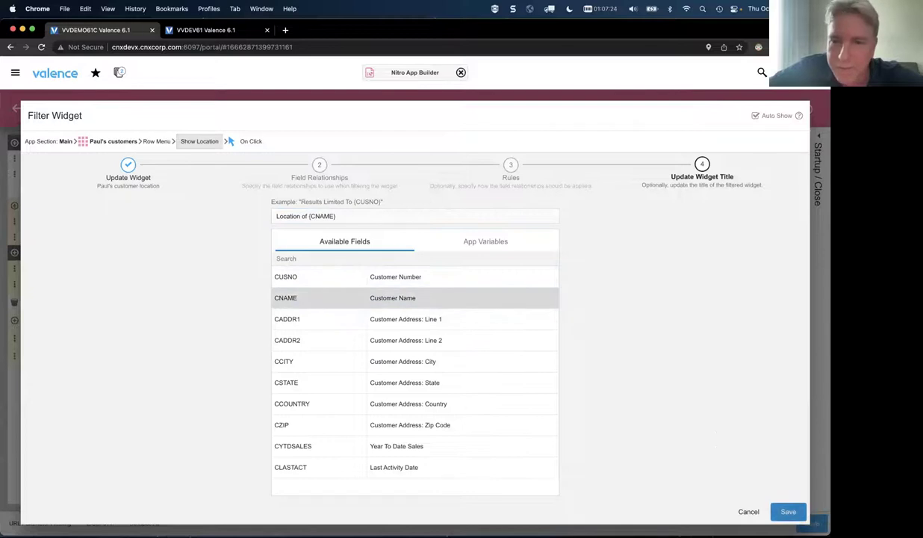
pyautogui.press('Return')
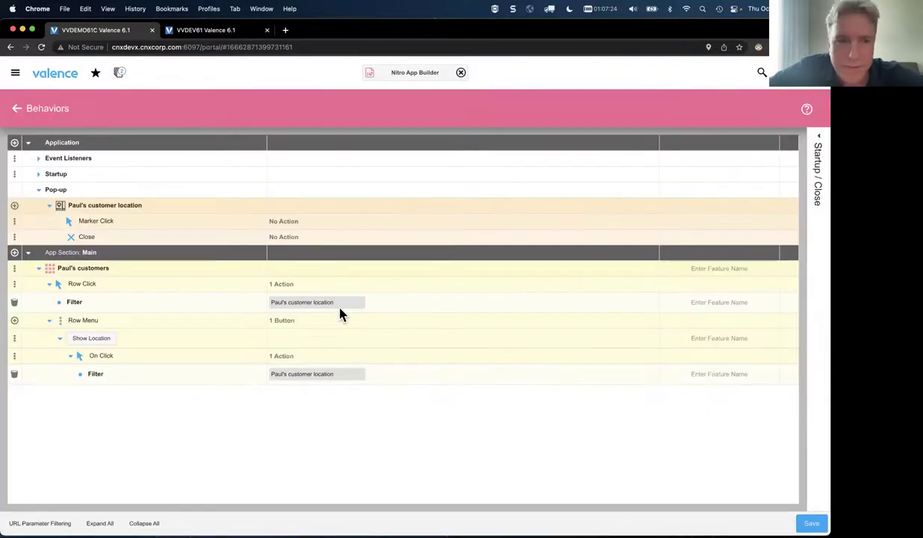
# - Remove the customer location filter from the customers grid's Row Click and collapse the Row Menu entries
pyautogui.click(14, 304)
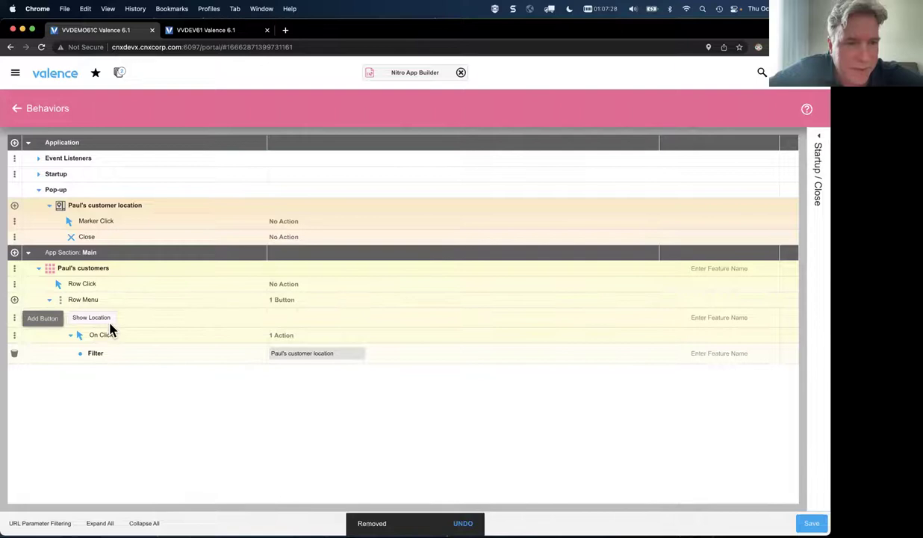
pyautogui.click(49, 301)
pyautogui.click(50, 302)
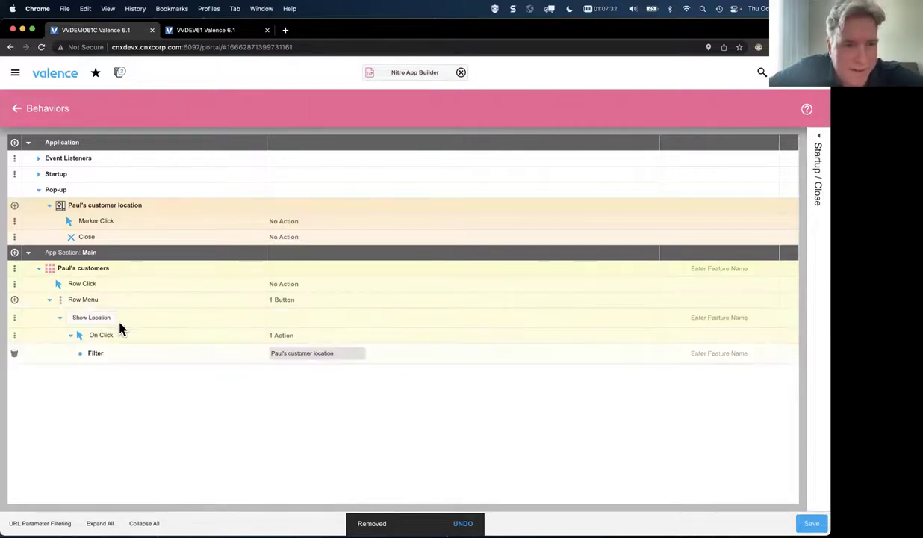
pyautogui.click(49, 301)
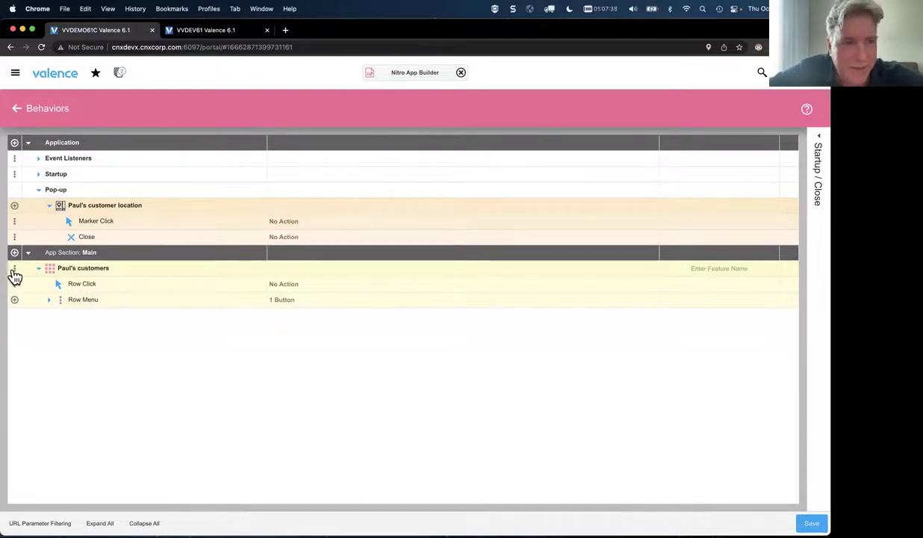
pyautogui.click(15, 300)
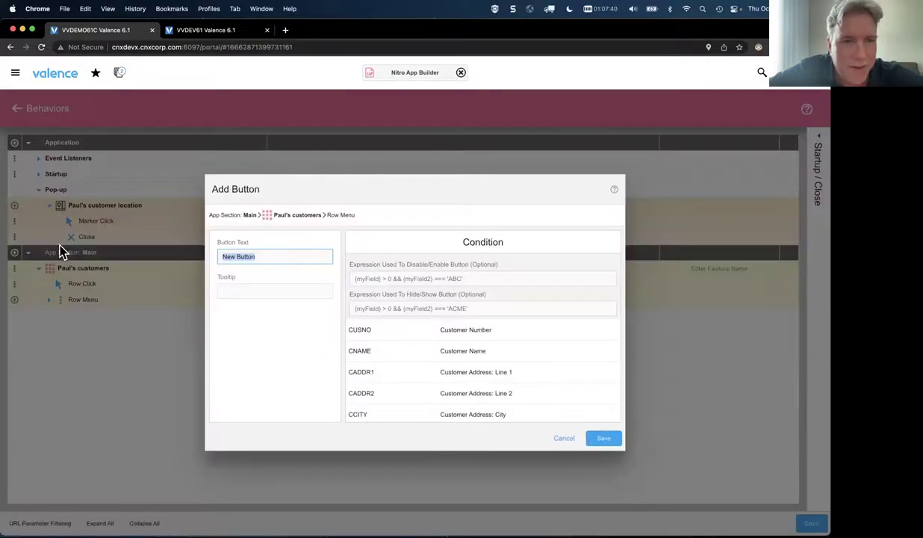
pyautogui.click(597, 438)
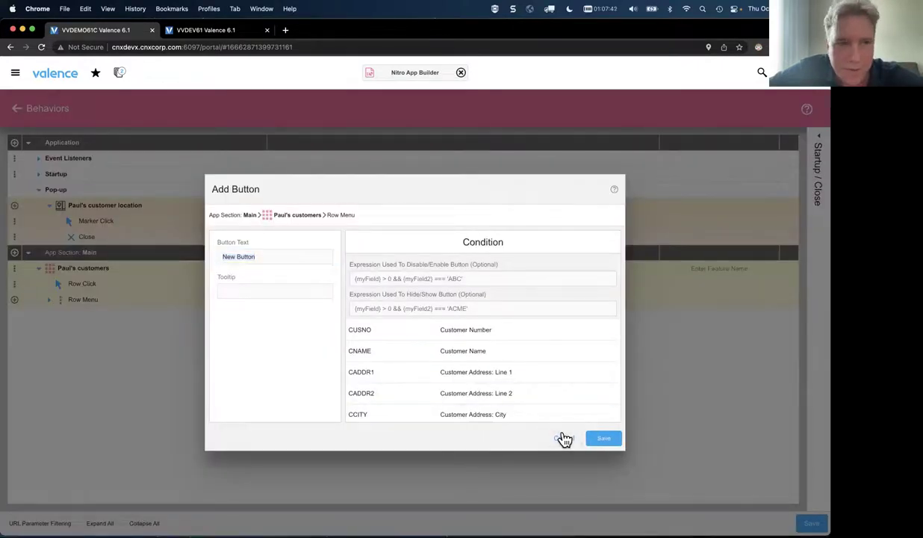
pyautogui.click(16, 273)
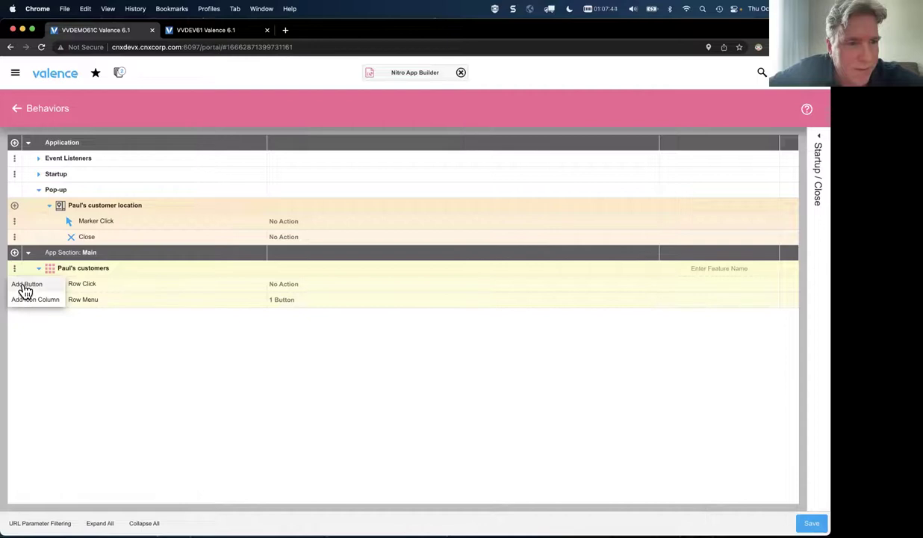
pyautogui.click(27, 288)
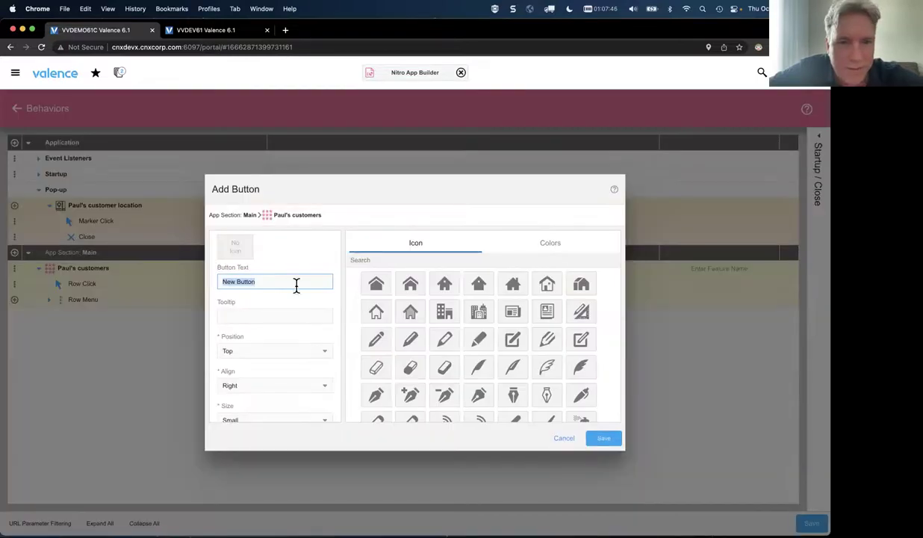
pyautogui.click(228, 170)
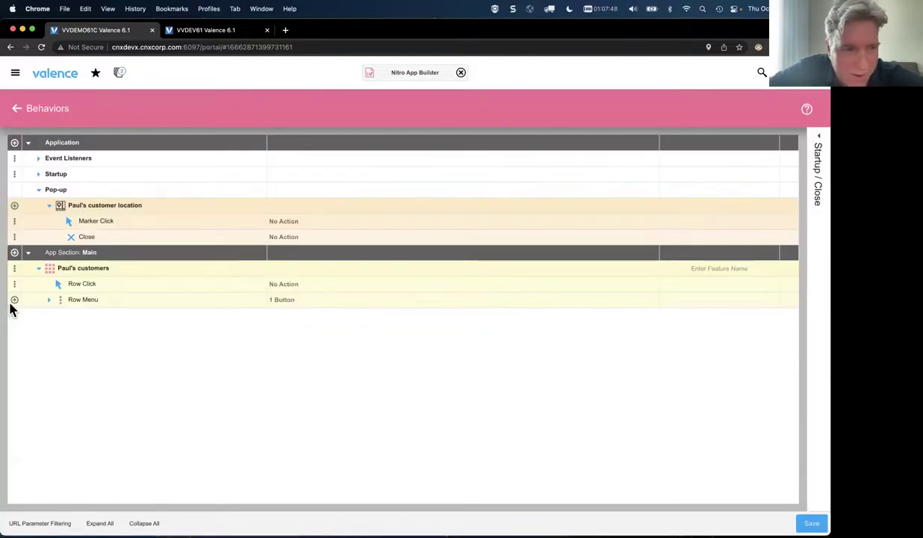
# - Add a second row menu button with the text "Show Orders" to the customers grid
pyautogui.click(14, 299)
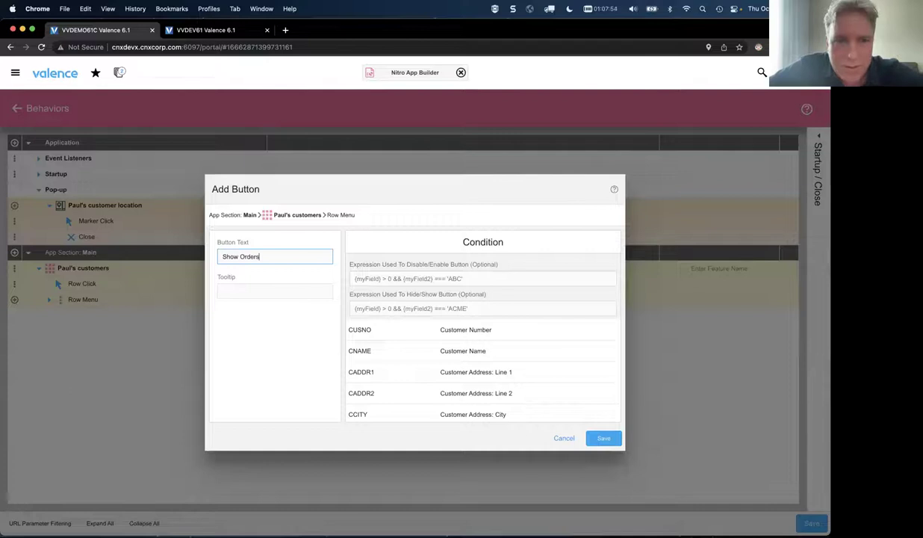
pyautogui.click(604, 438)
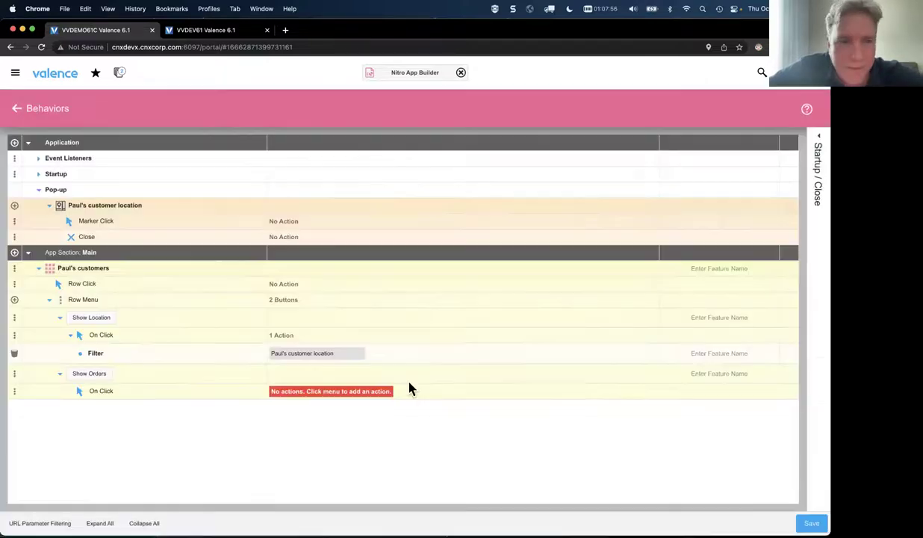
pyautogui.click(14, 391)
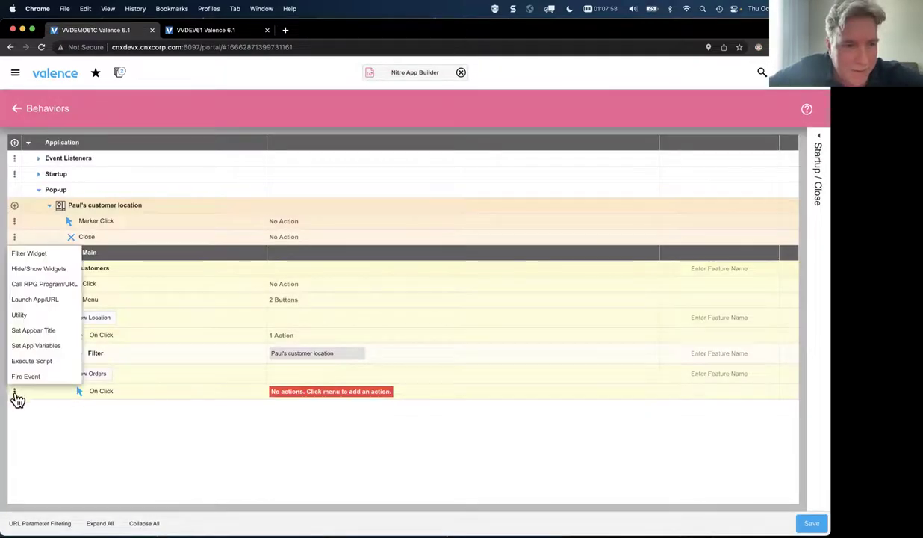
pyautogui.click(45, 269)
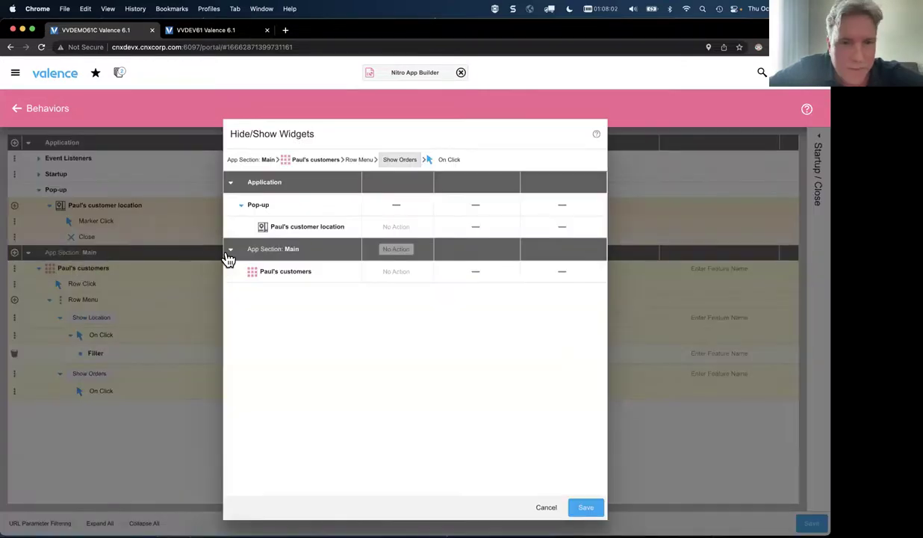
pyautogui.click(587, 507)
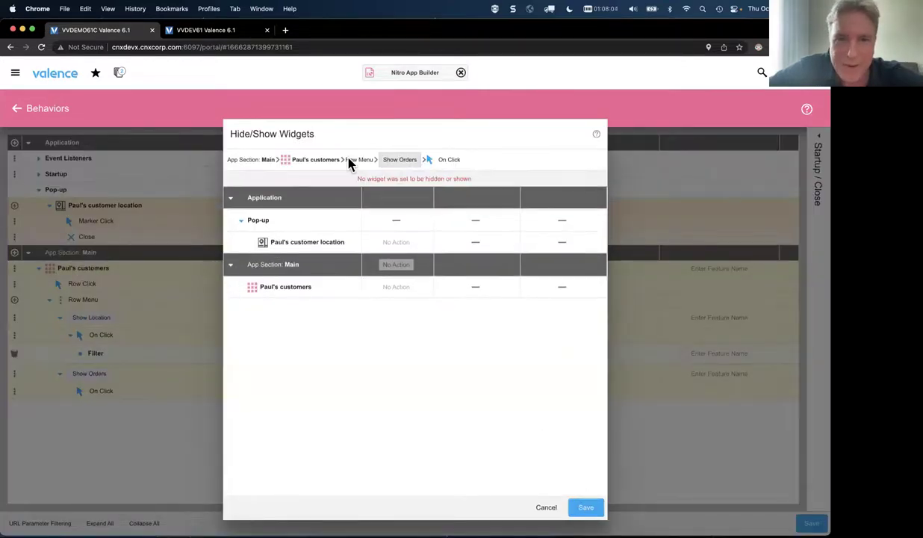
pyautogui.click(546, 507)
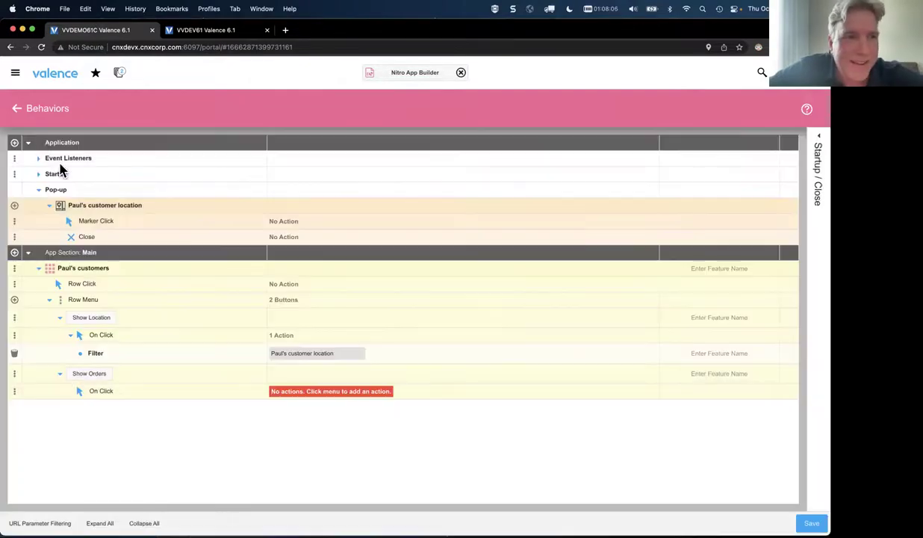
pyautogui.click(17, 110)
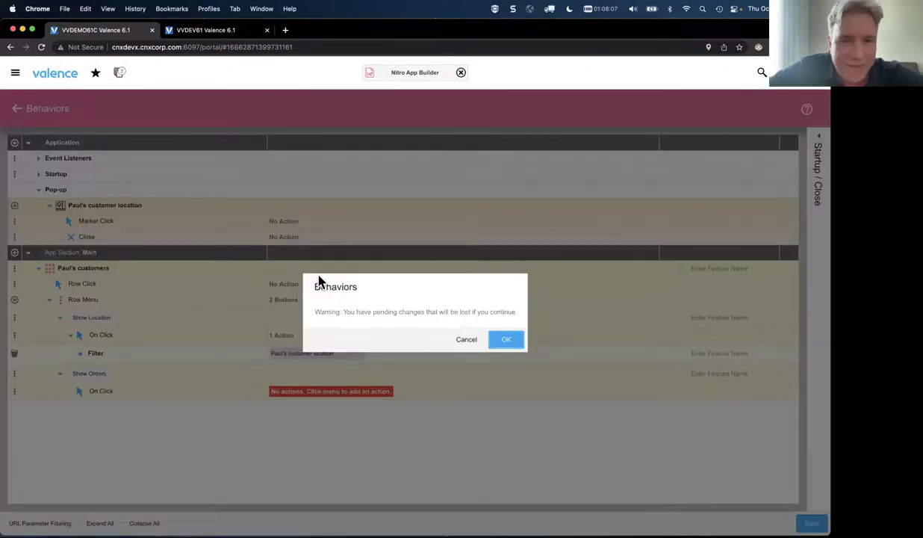
pyautogui.click(466, 339)
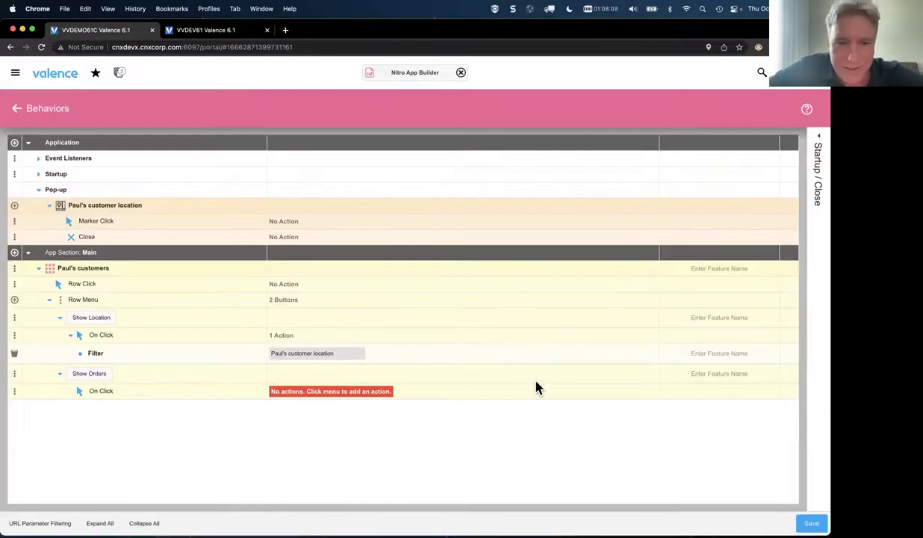
# - Give the Show Orders button a Filter Widget action on the customer location map, matching CUSNO to CUSNO, and save the behaviors
pyautogui.click(16, 393)
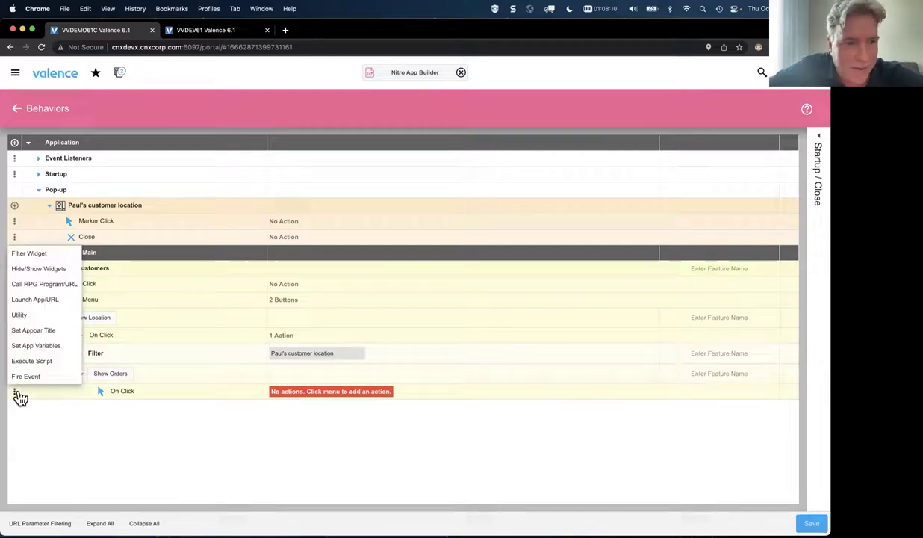
pyautogui.click(28, 257)
pyautogui.click(387, 237)
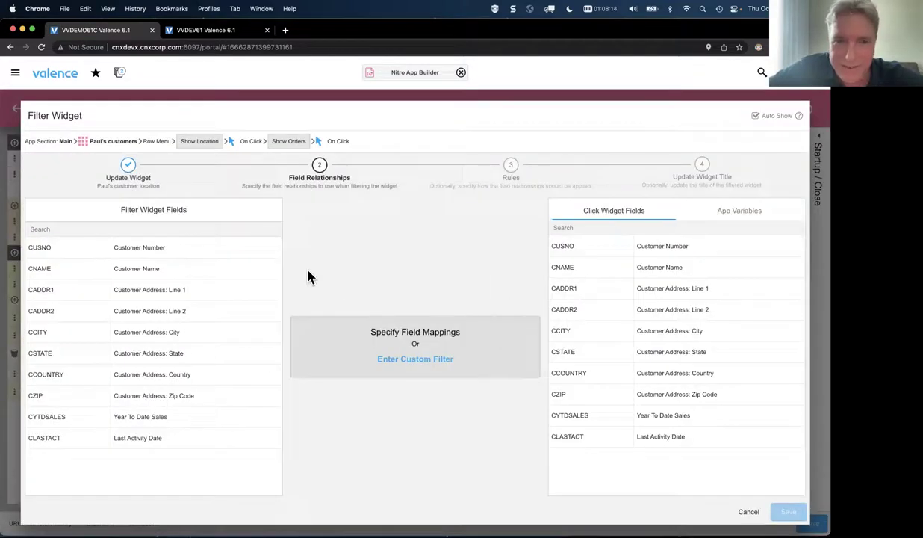
pyautogui.click(167, 245)
pyautogui.click(684, 245)
pyautogui.click(789, 512)
pyautogui.click(785, 506)
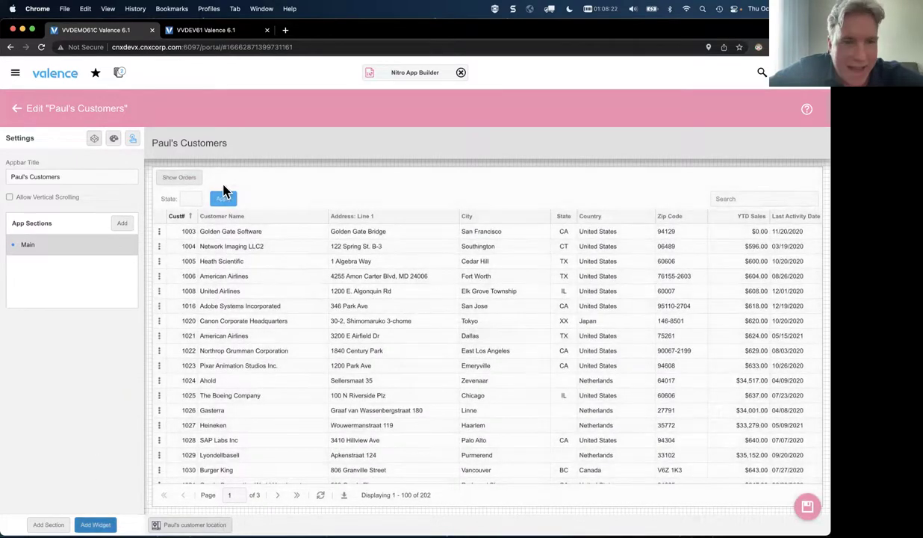
pyautogui.click(95, 525)
pyautogui.click(282, 182)
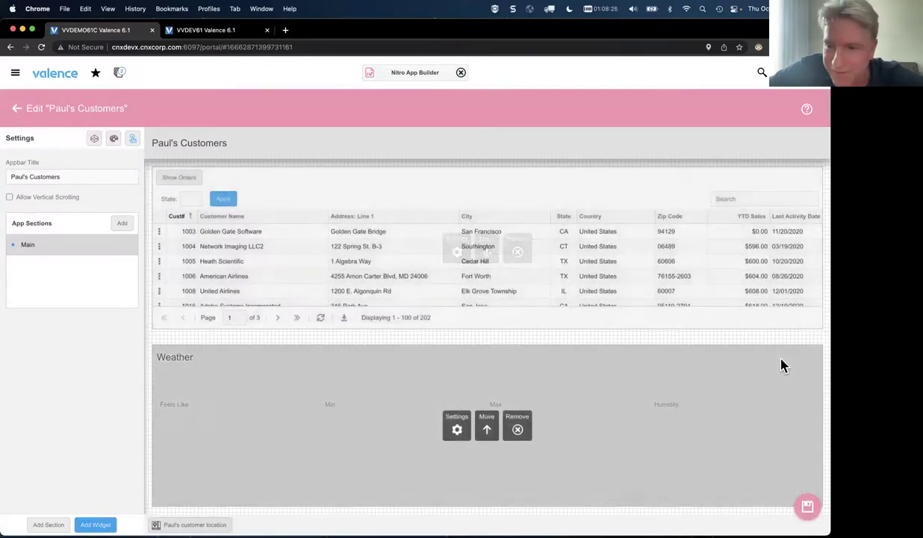
pyautogui.click(518, 430)
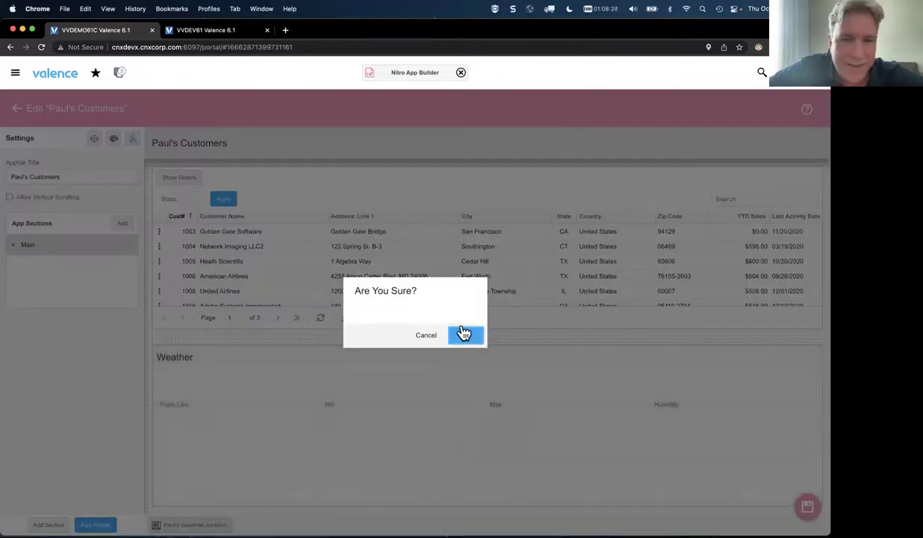
pyautogui.click(465, 334)
# - Add the customer order grid tagged with the owner's first name beside the customers grid and reopen the app's behaviors
pyautogui.click(95, 524)
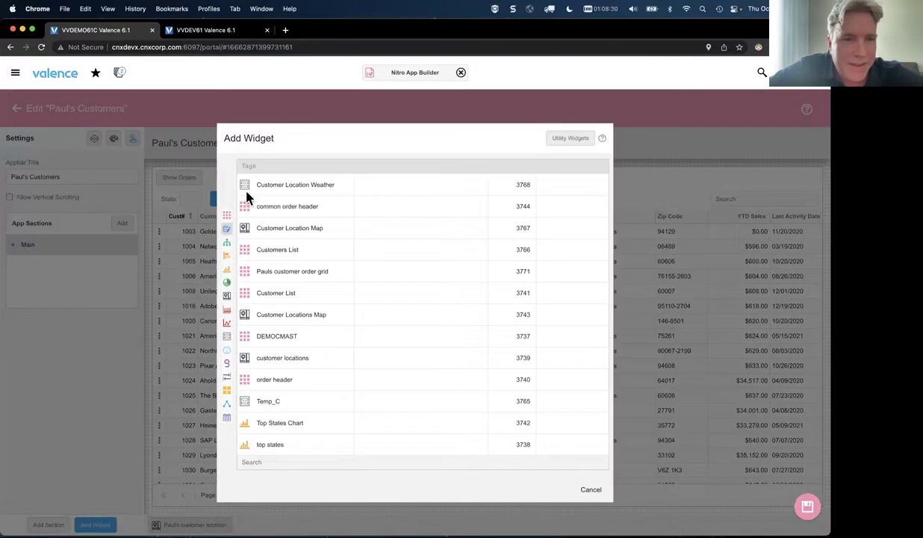
pyautogui.click(264, 165)
pyautogui.write('paul')
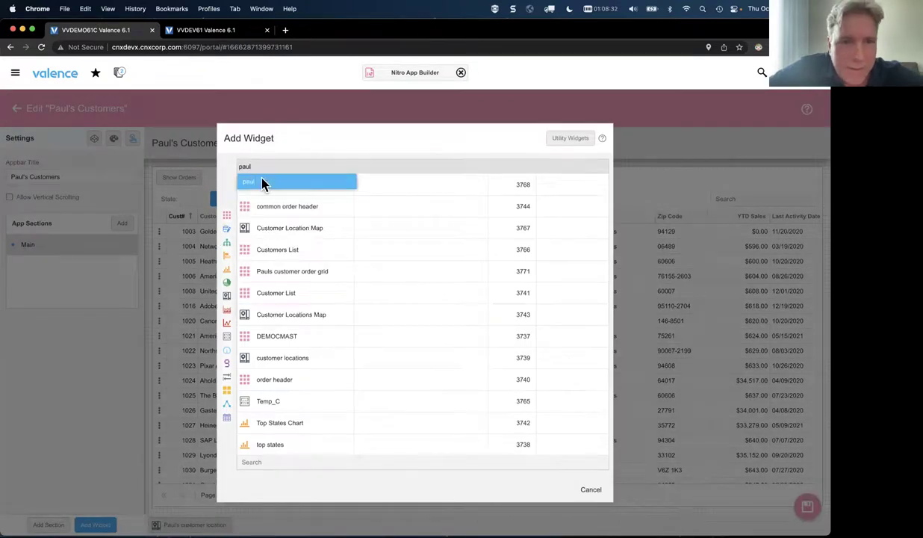
pyautogui.click(261, 183)
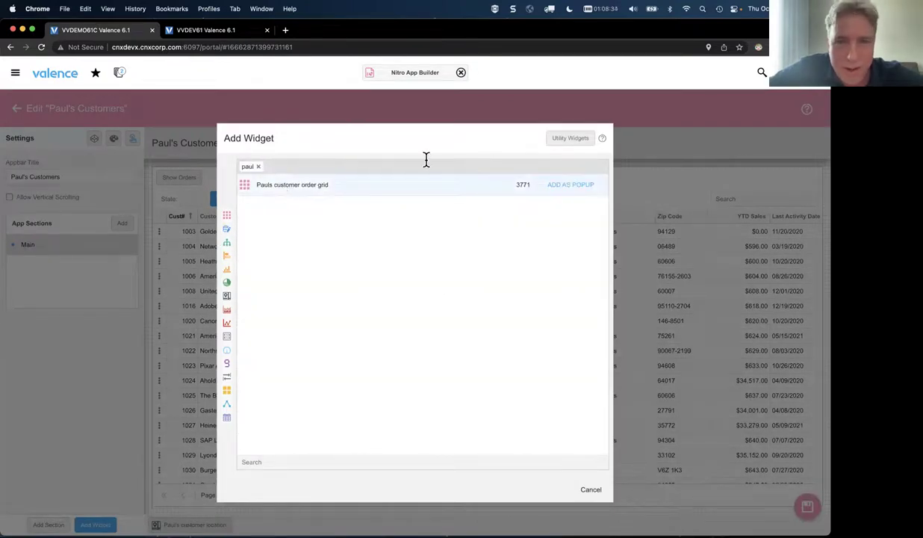
pyautogui.click(264, 186)
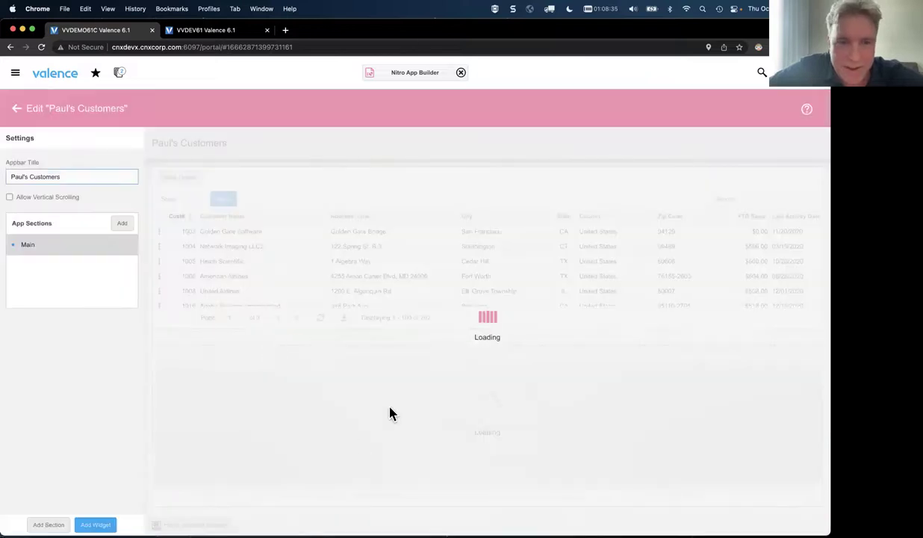
pyautogui.moveTo(398, 423)
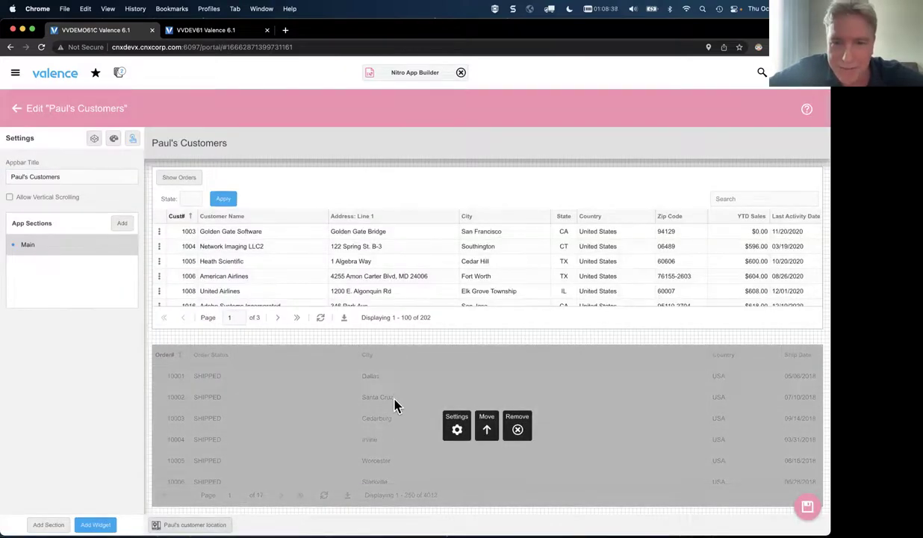
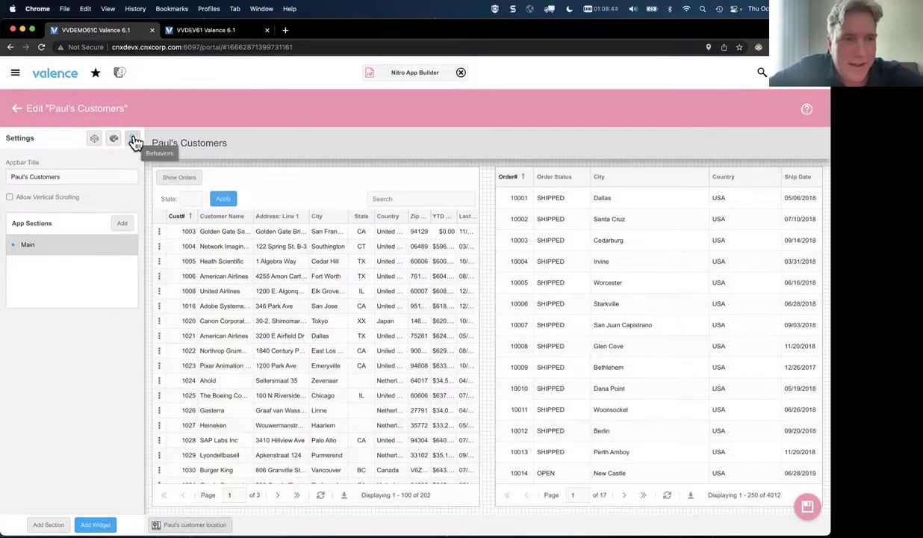
pyautogui.click(132, 139)
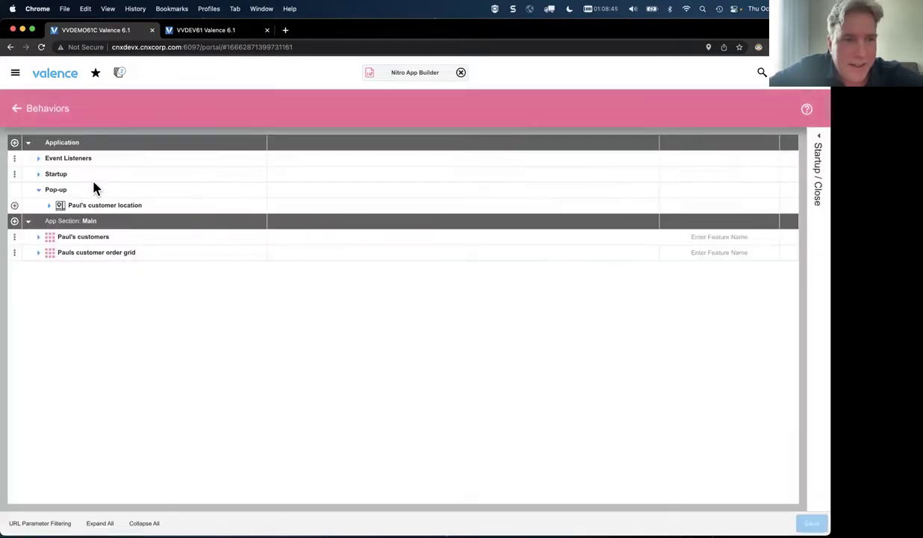
# - Review the Show Orders button's On Click filter on the customer location map and remove that filter action
pyautogui.click(39, 238)
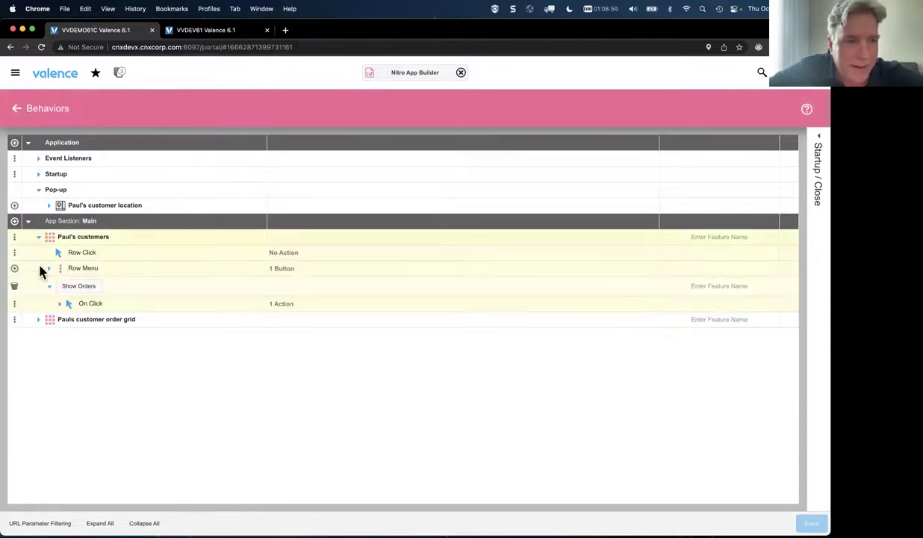
pyautogui.click(60, 305)
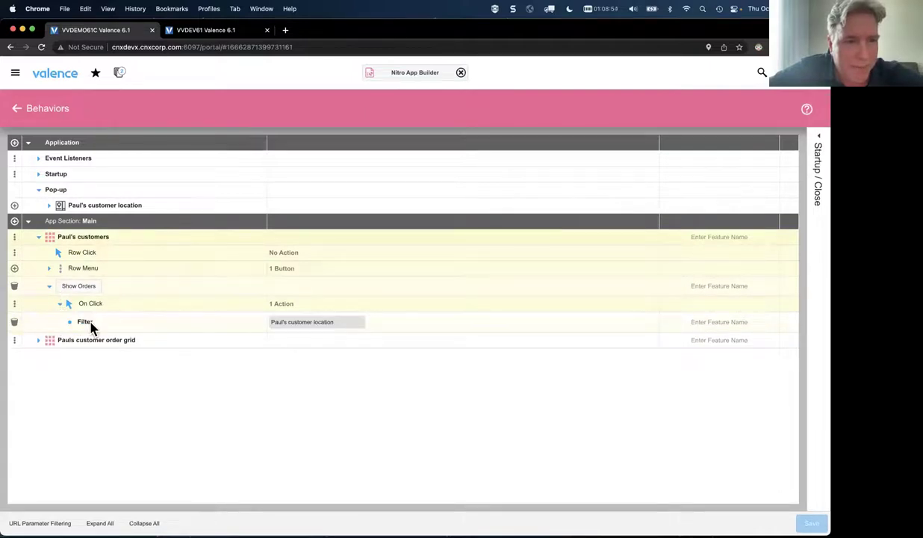
pyautogui.click(269, 324)
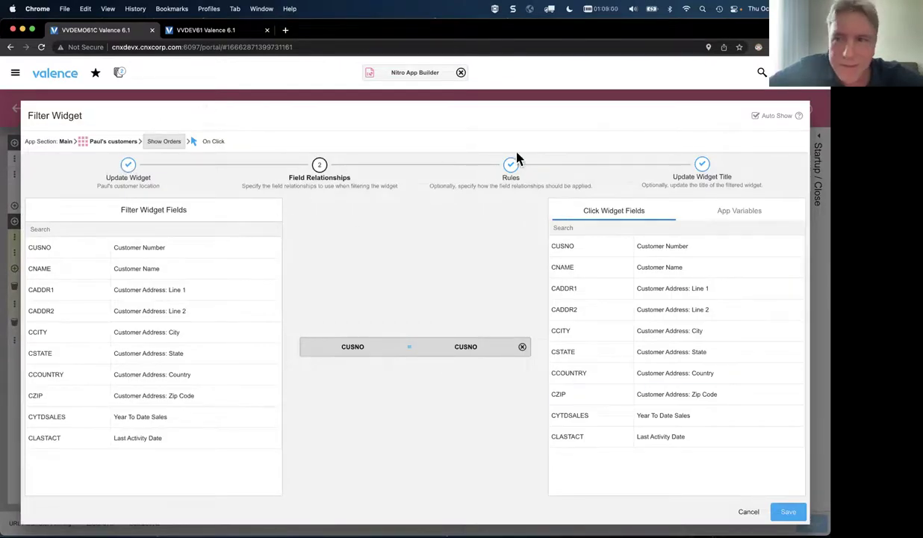
pyautogui.click(749, 512)
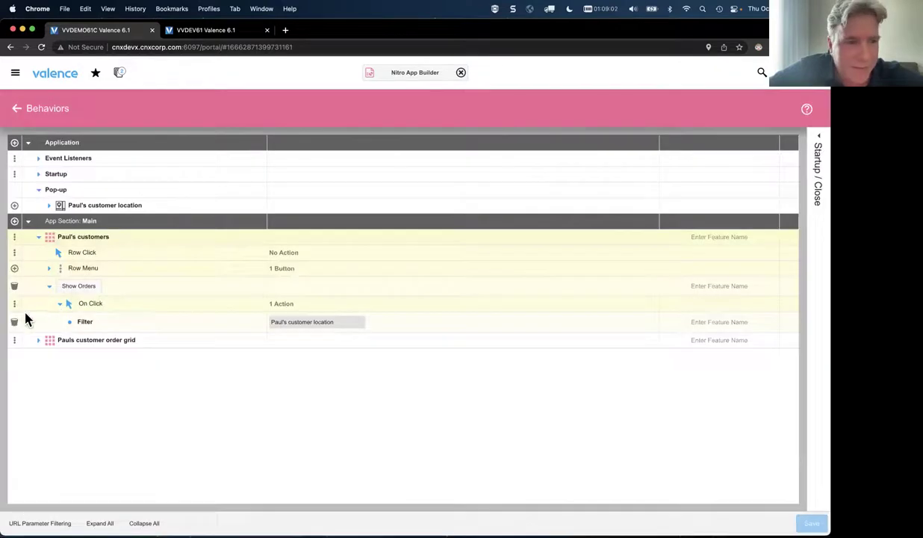
pyautogui.click(14, 323)
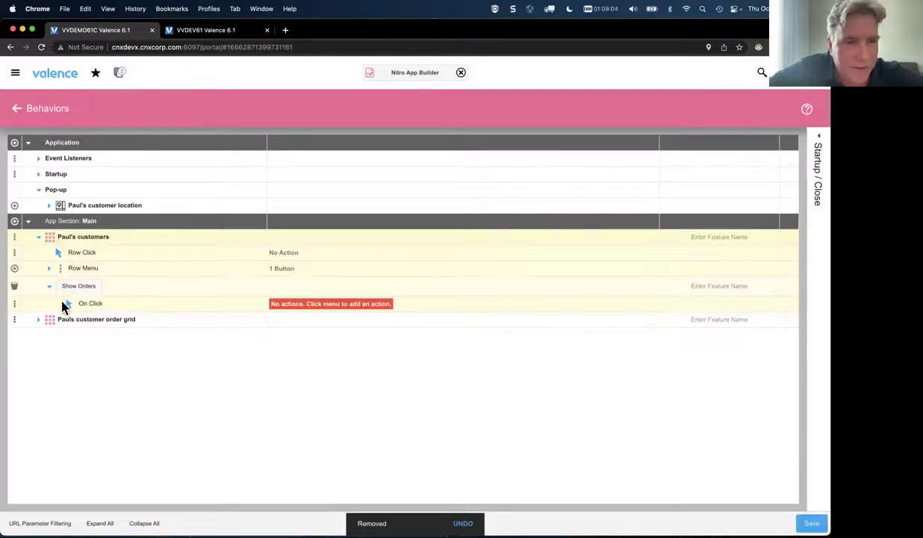
pyautogui.click(15, 303)
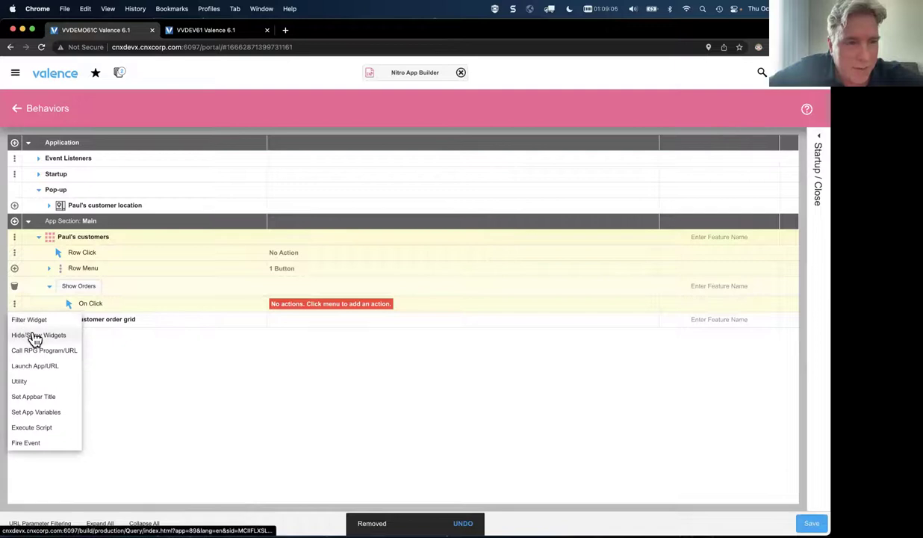
pyautogui.click(37, 335)
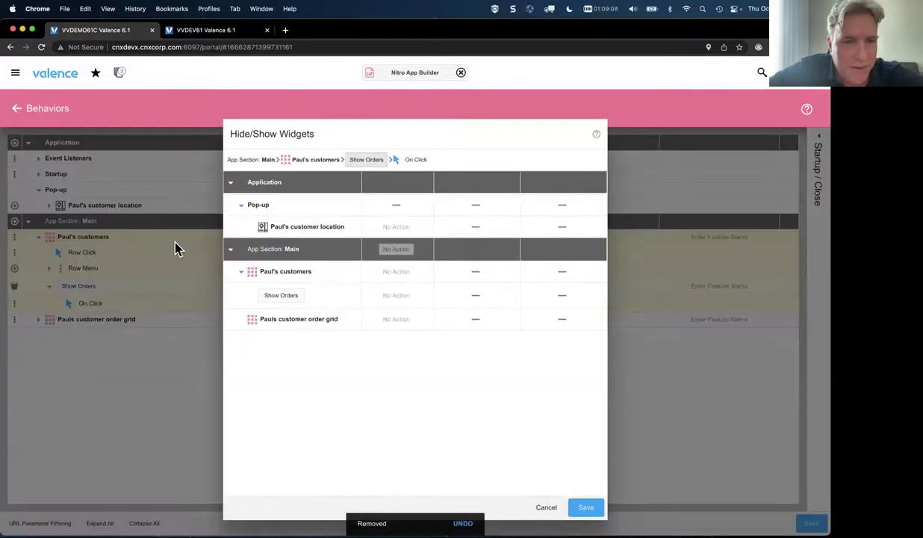
pyautogui.click(544, 506)
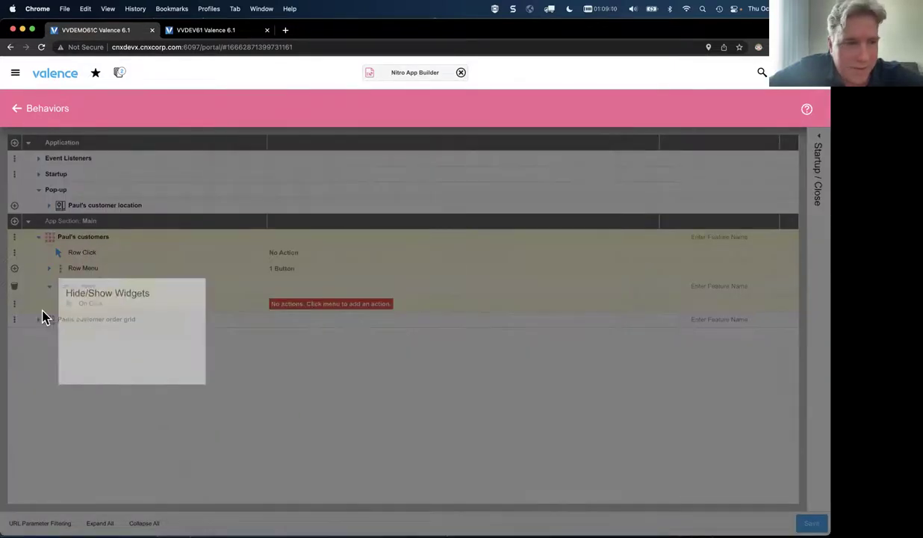
# - Add a Filter Widget action to the Show Orders button that targets the customer order grid, matching CUSNO to CUSNO
pyautogui.click(15, 303)
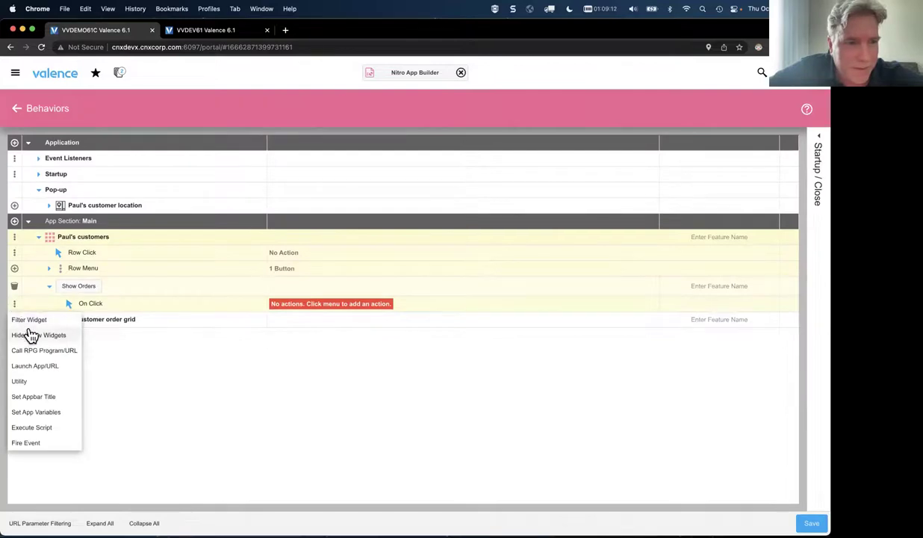
pyautogui.click(30, 321)
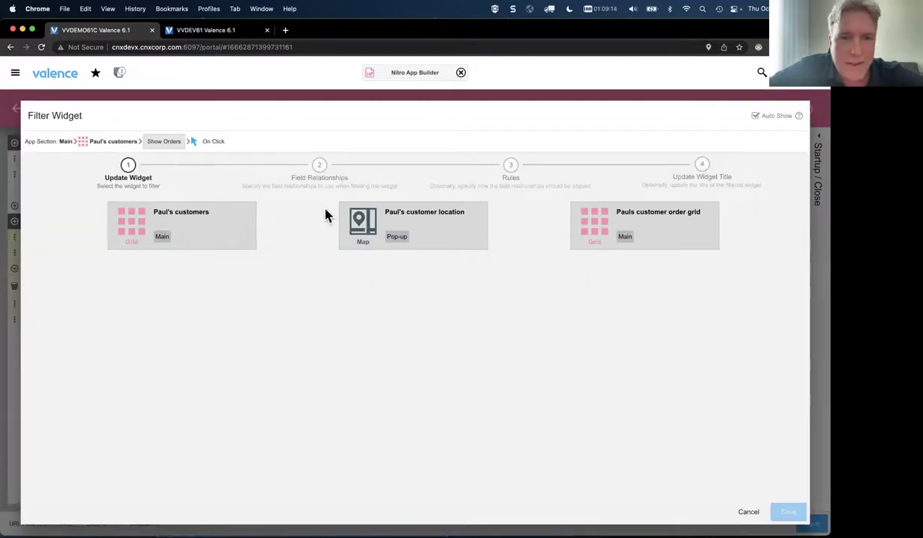
pyautogui.click(657, 234)
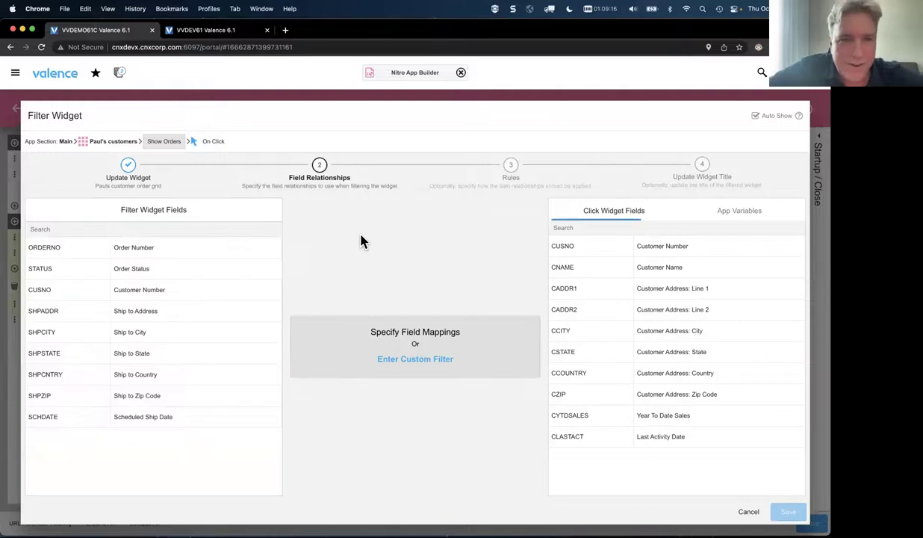
pyautogui.click(56, 290)
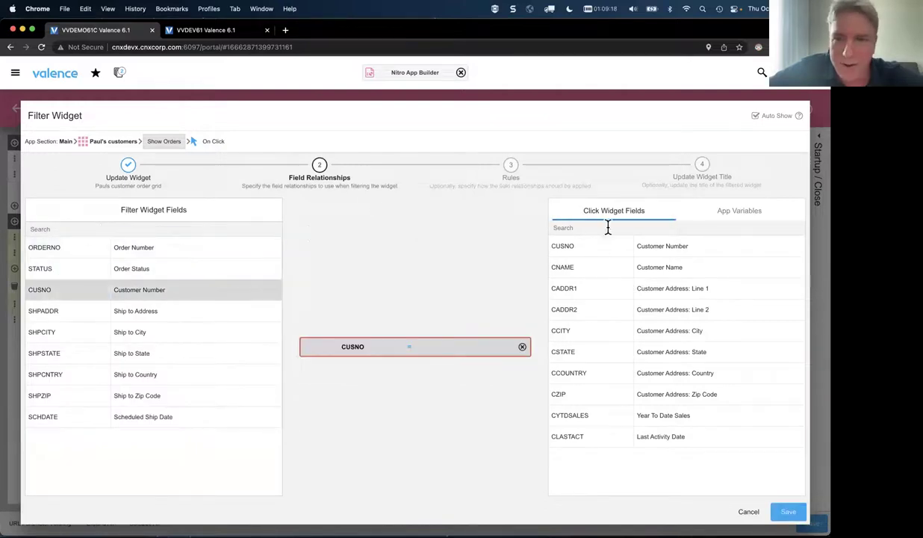
pyautogui.click(591, 246)
# - Set the filtered widget's title to "Orders for {CNAME}" and save the filter, the behaviors and the app
pyautogui.click(702, 166)
pyautogui.click(351, 216)
pyautogui.write('LO')
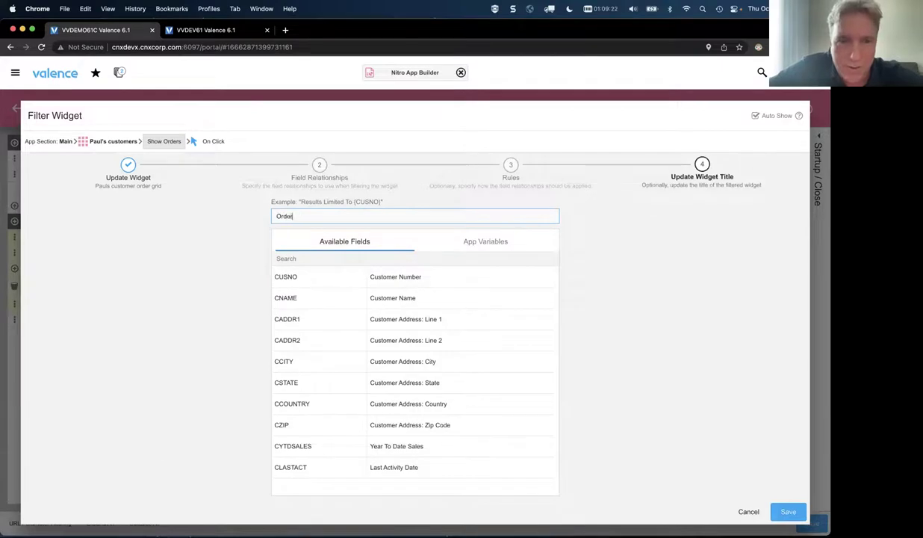
pyautogui.write('ders for')
pyautogui.click(332, 297)
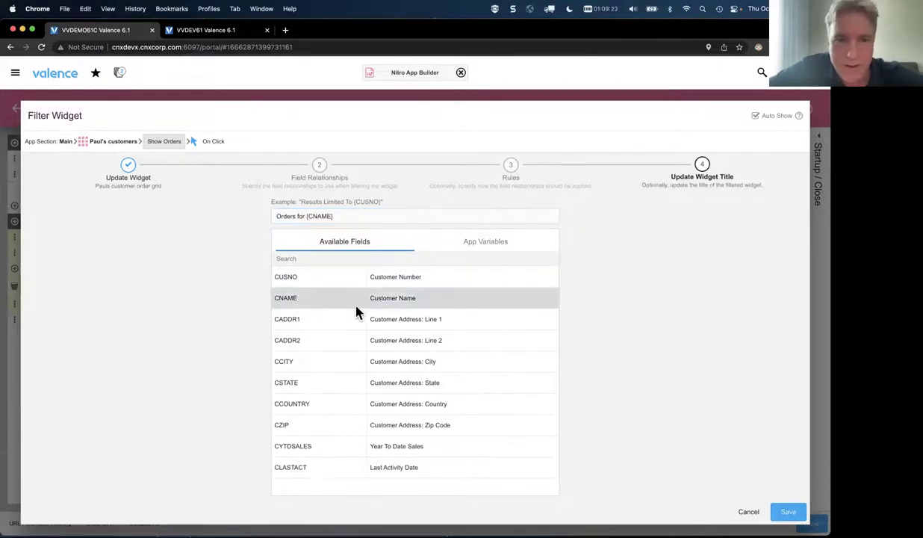
pyautogui.click(788, 512)
pyautogui.click(807, 521)
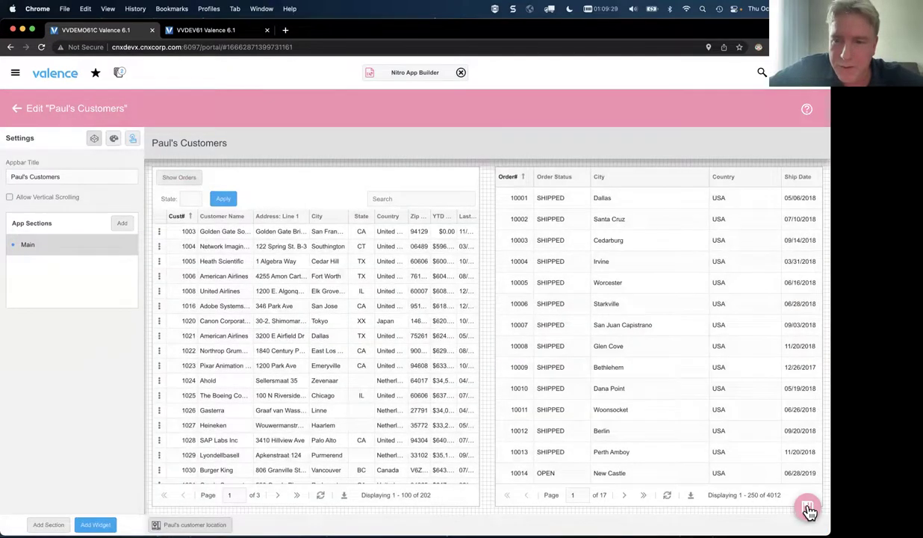
pyautogui.click(808, 506)
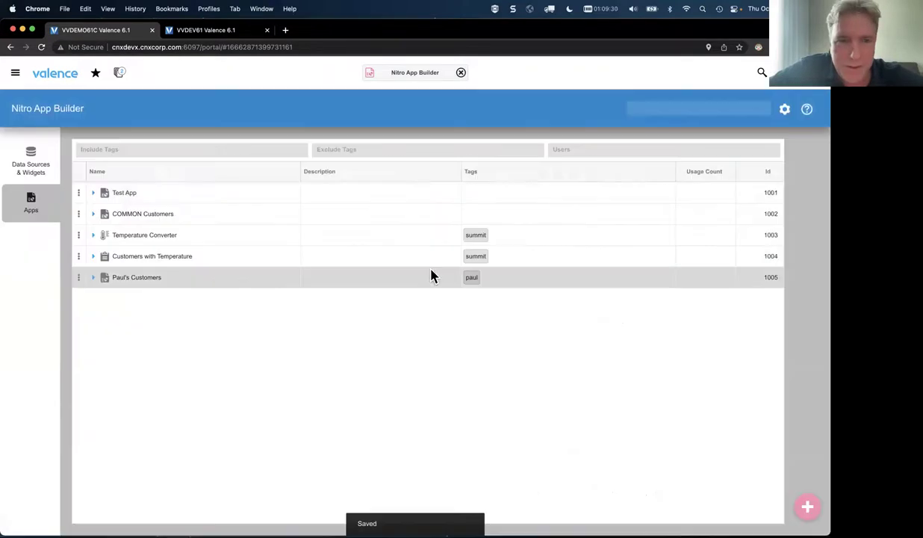
# - Close the running customers app and relaunch it from the Valence portal to load the saved version
pyautogui.click(118, 75)
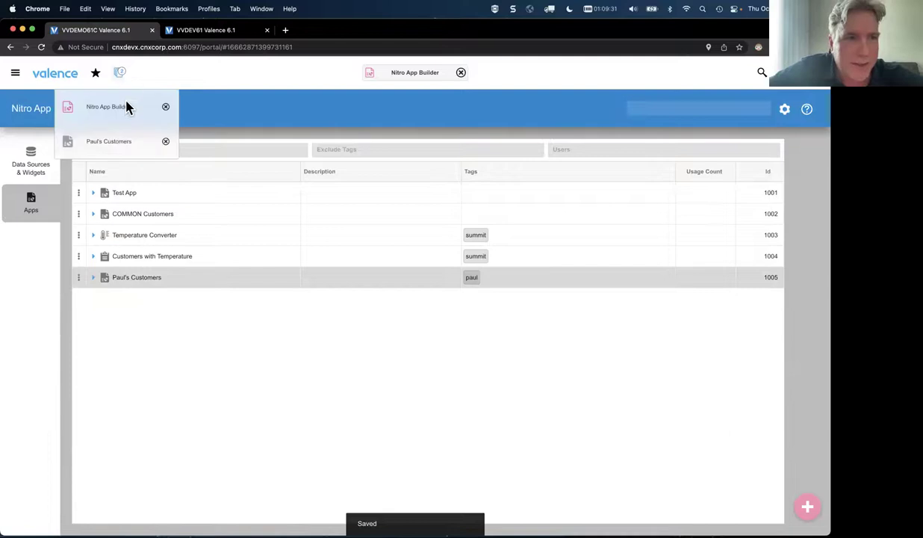
pyautogui.click(99, 142)
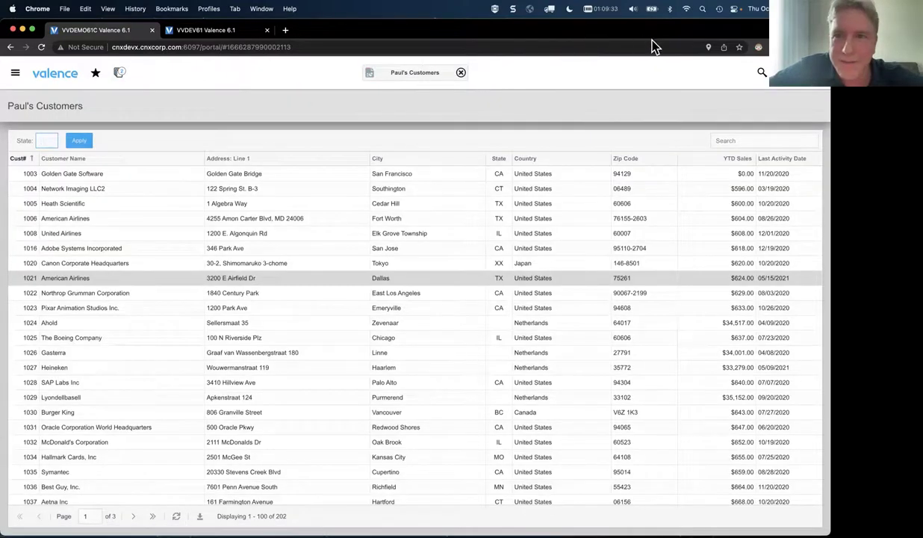
pyautogui.click(461, 73)
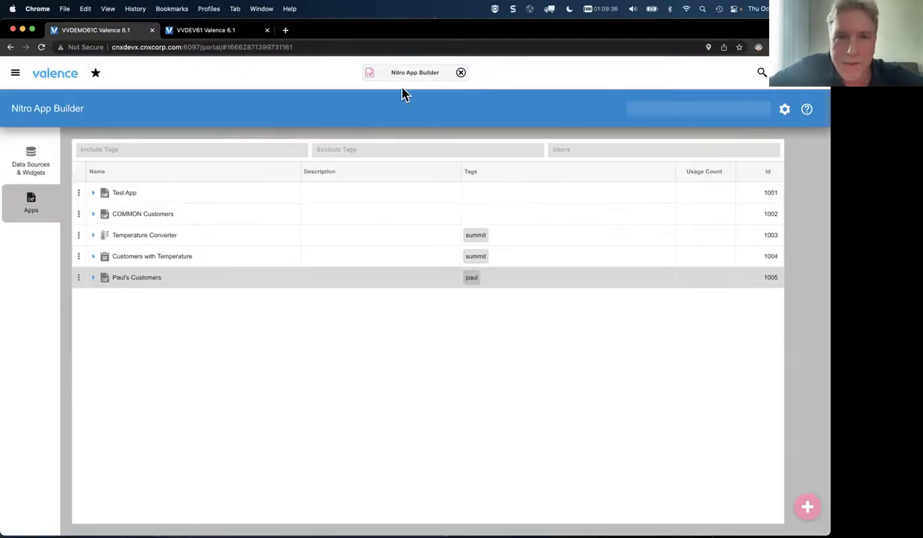
pyautogui.click(48, 76)
pyautogui.click(555, 137)
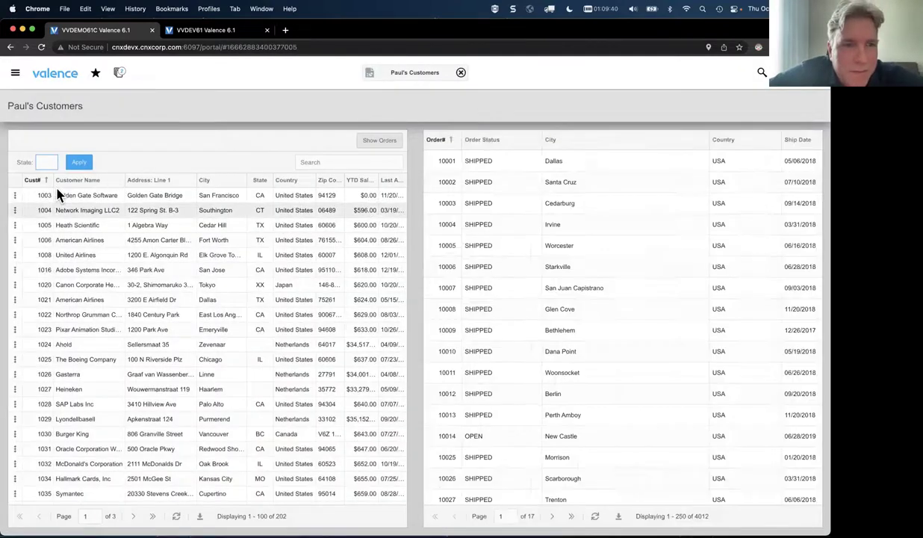
# - Show the location of Network Imaging LLC2 from its row menu and close the pop-up map
pyautogui.click(14, 212)
pyautogui.click(14, 211)
pyautogui.click(24, 234)
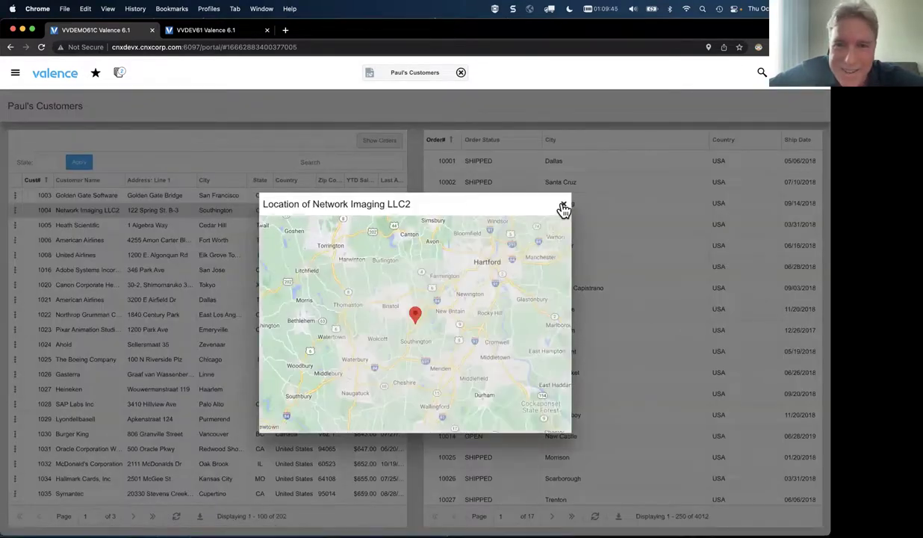
pyautogui.click(564, 204)
# - Return to Nitro App Builder, open the customers app for editing and set the customer order grid to Initially Hidden
pyautogui.click(120, 75)
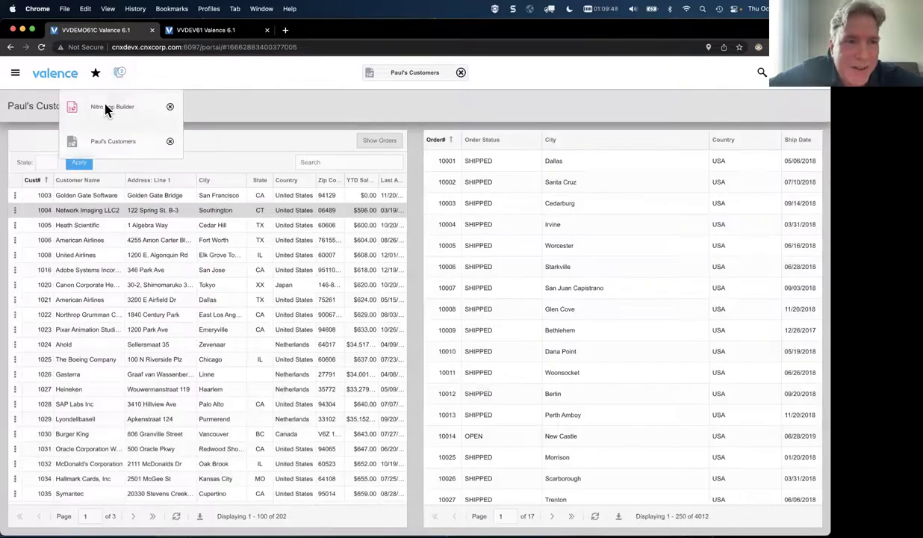
pyautogui.click(105, 106)
pyautogui.click(100, 278)
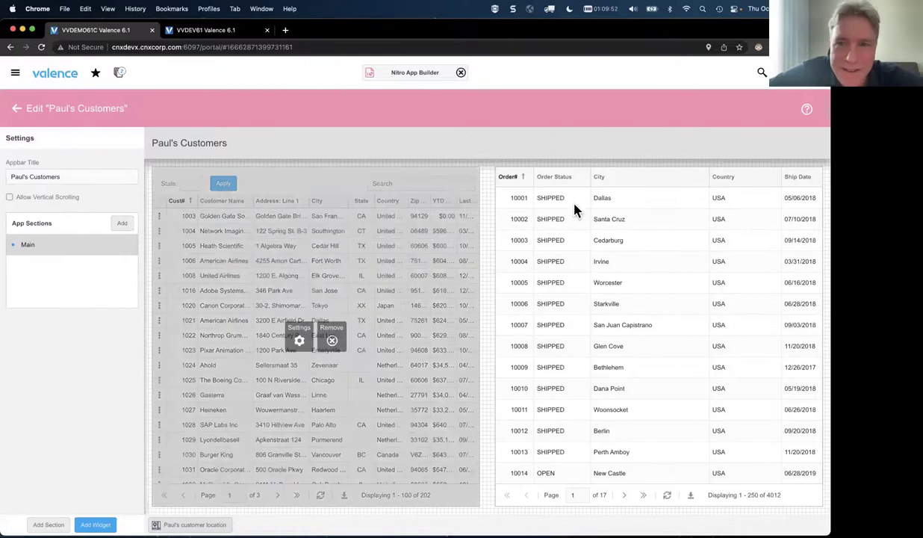
pyautogui.moveTo(581, 204)
pyautogui.click(620, 341)
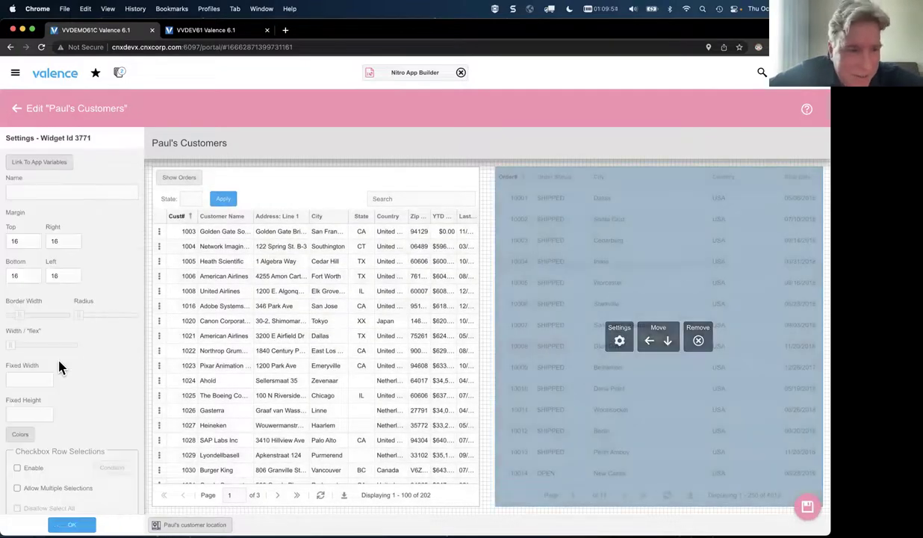
pyautogui.scroll(-3, 48, 361)
pyautogui.click(9, 441)
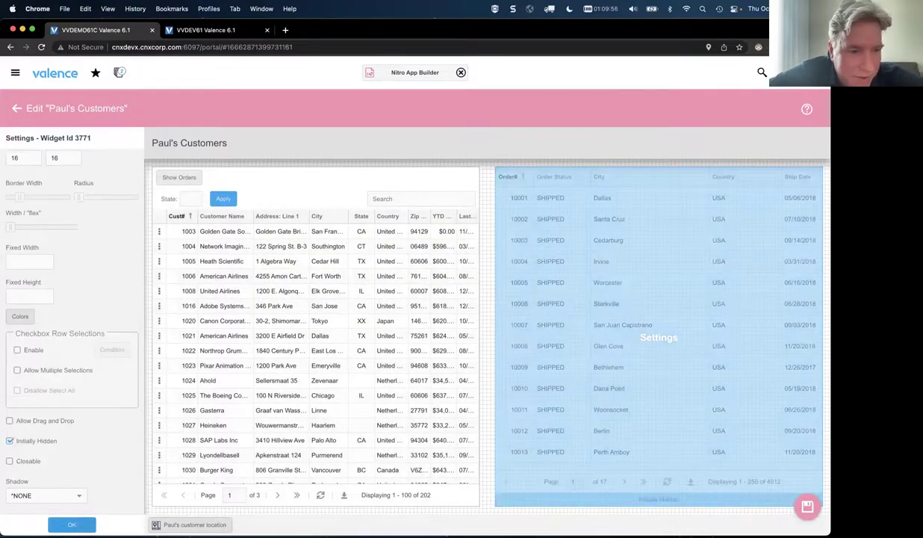
pyautogui.click(71, 525)
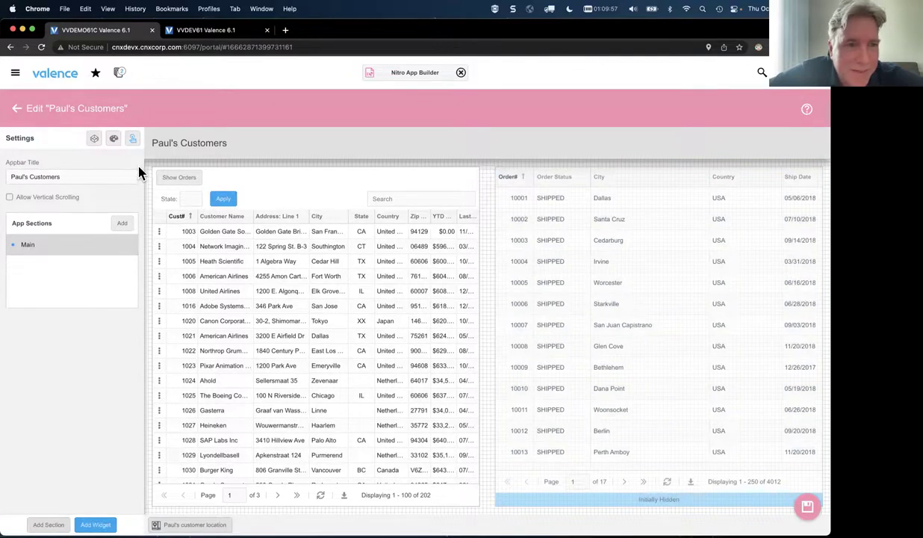
# - Delete the standalone Show Orders button from the customers grid in the app's behaviors
pyautogui.click(133, 139)
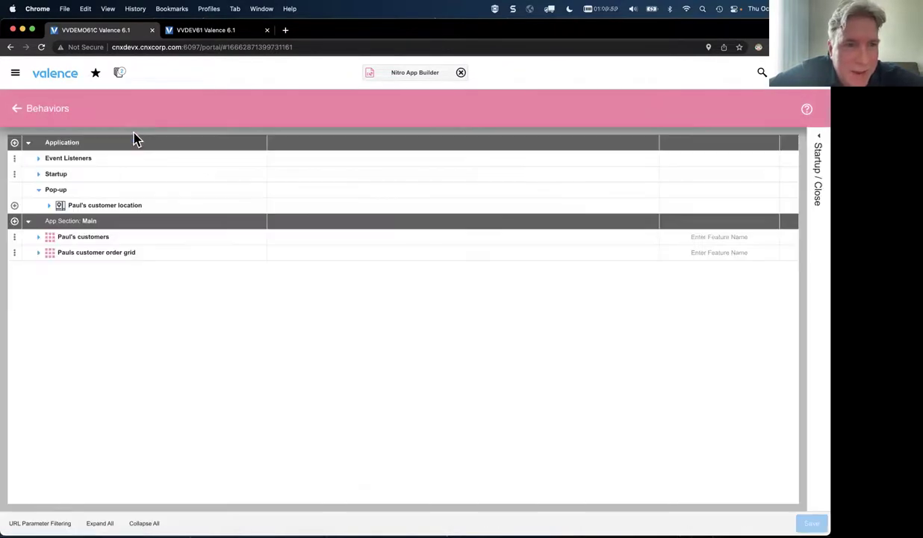
pyautogui.click(39, 236)
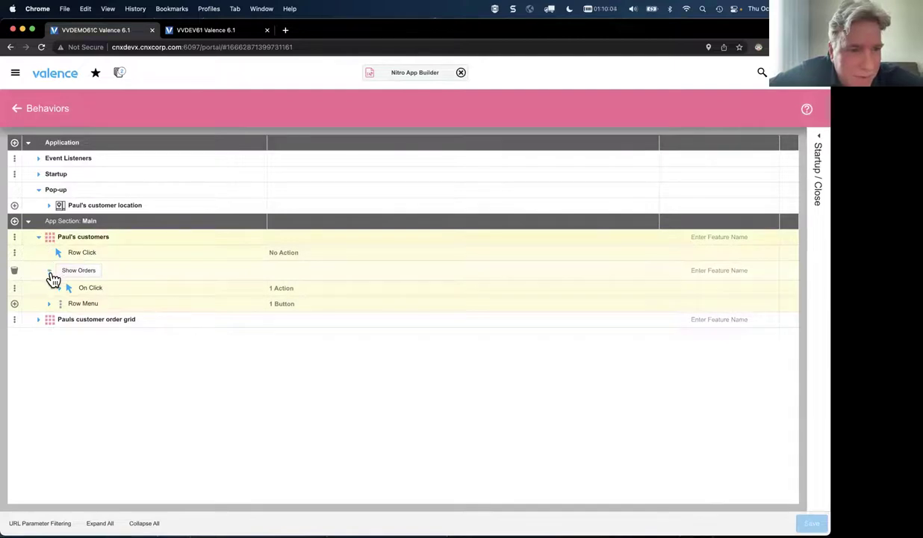
pyautogui.click(48, 303)
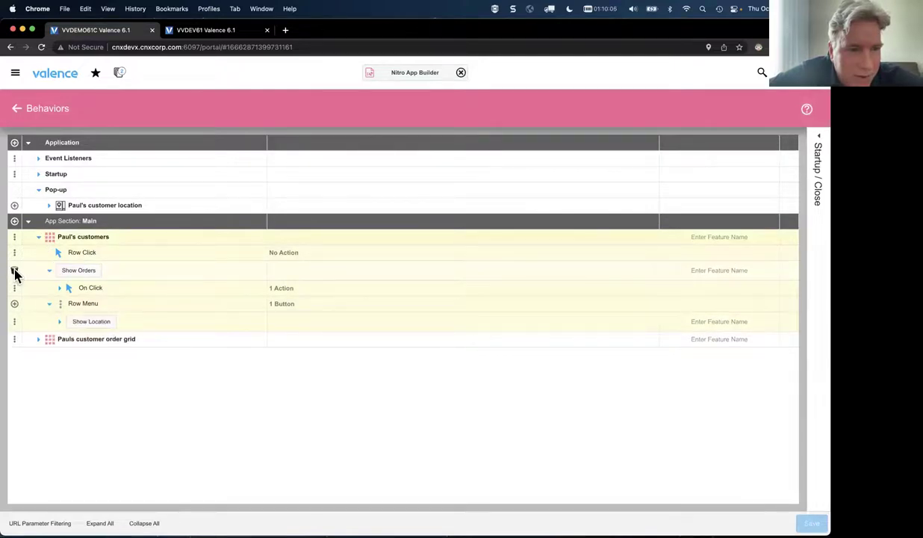
pyautogui.click(14, 271)
pyautogui.click(477, 341)
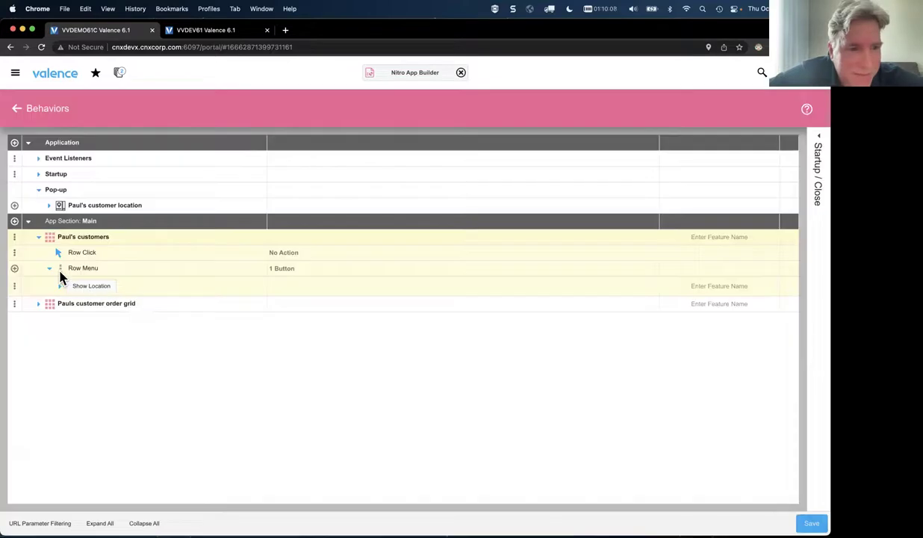
# - Add a button with the text "Show Orders" to the customers grid's Row Menu
pyautogui.click(15, 270)
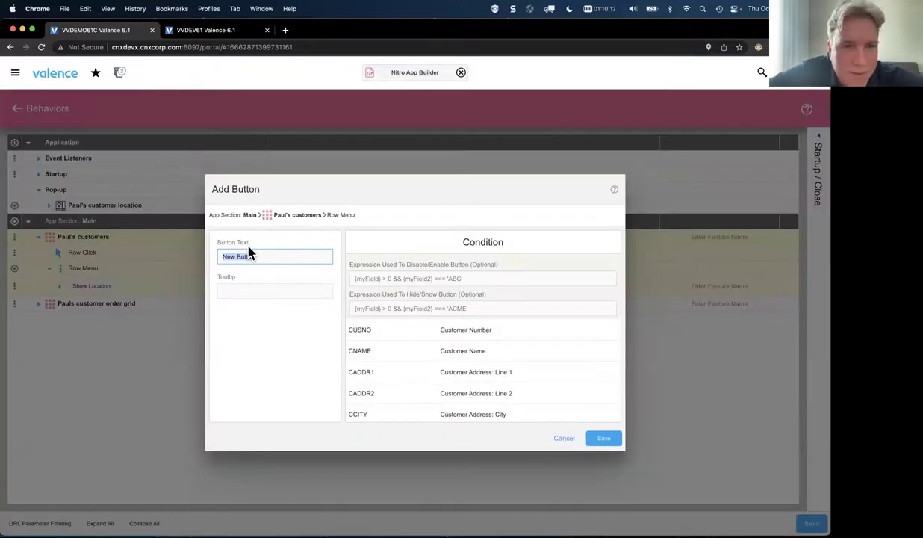
pyautogui.write('Show Orders')
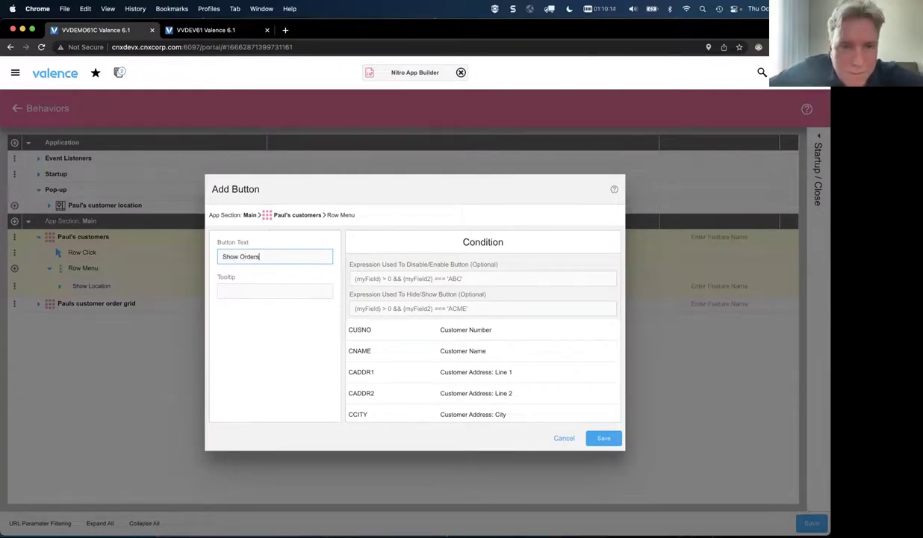
pyautogui.press('Return')
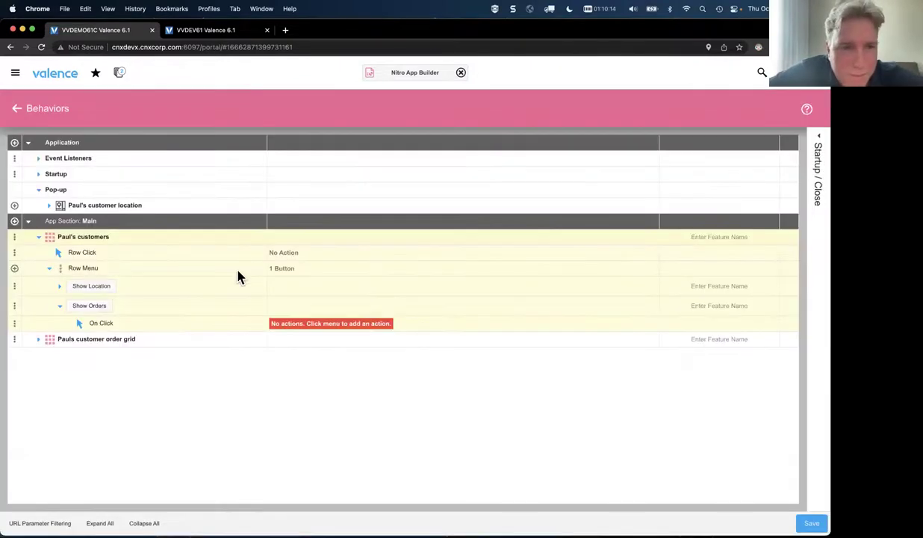
# - Make the Show Orders row menu button filter the customer order grid by CUSNO = CUSNO, and save the behaviors and the app
pyautogui.click(16, 326)
pyautogui.click(36, 135)
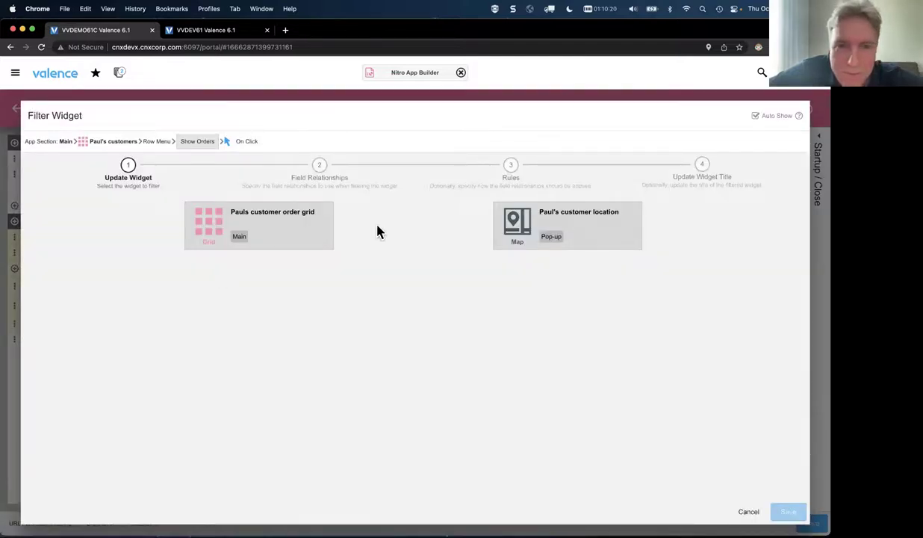
pyautogui.click(295, 233)
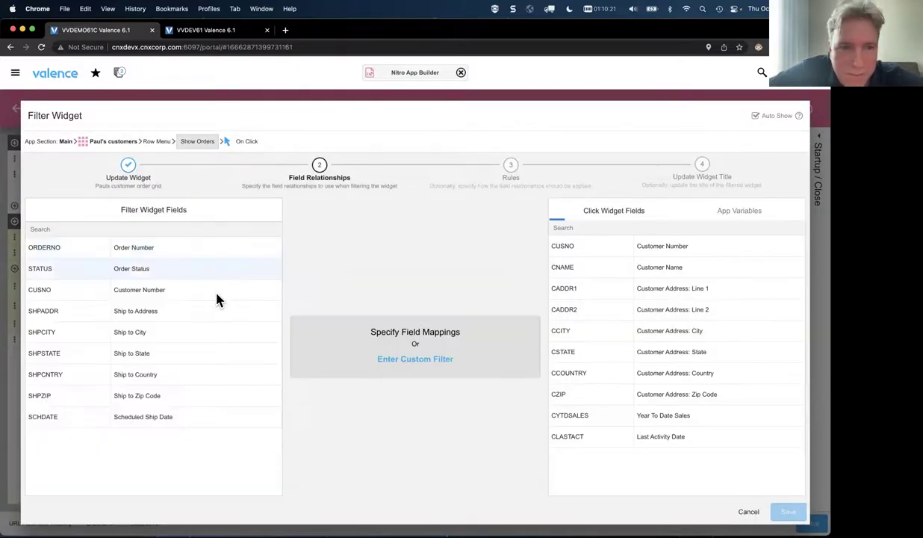
pyautogui.click(113, 297)
pyautogui.click(560, 250)
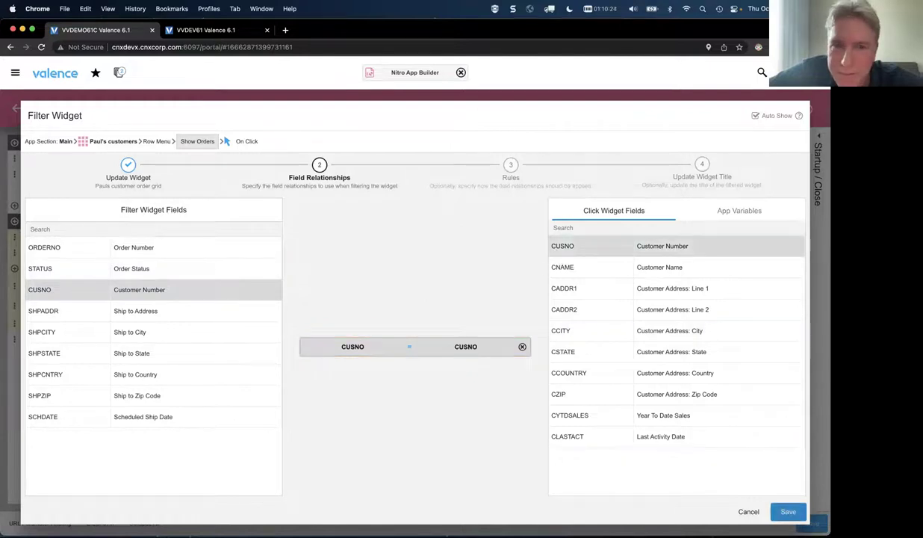
pyautogui.click(789, 511)
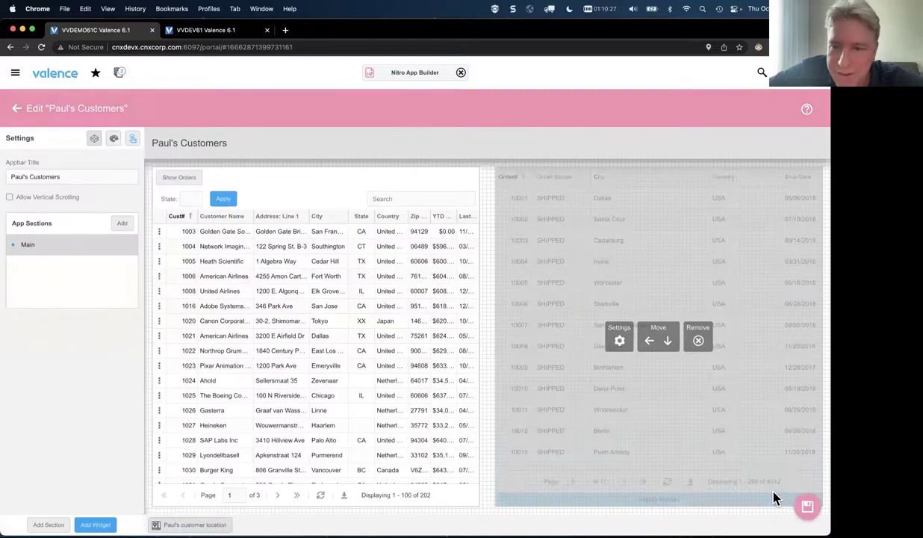
pyautogui.click(806, 505)
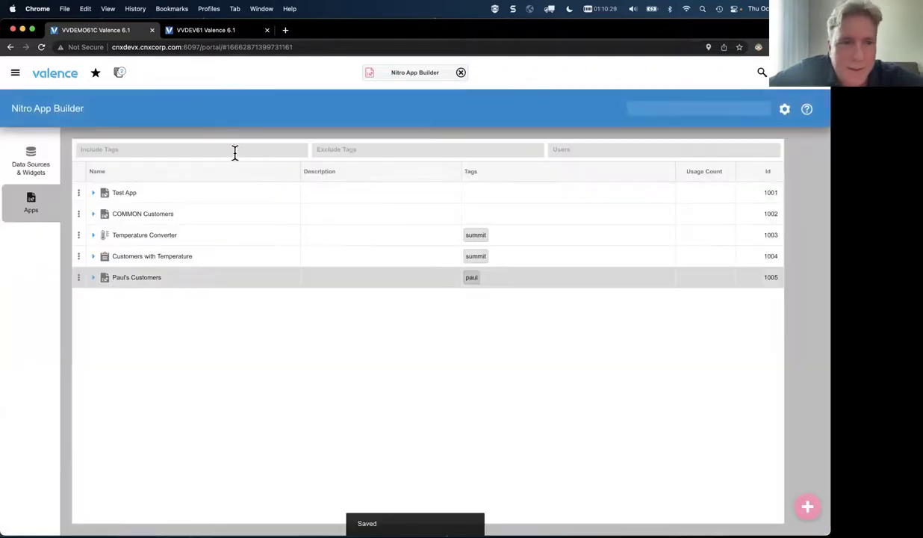
# - Close the outdated running copy of the customers app and relaunch it from the portal's Administration apps
pyautogui.click(120, 72)
pyautogui.click(142, 136)
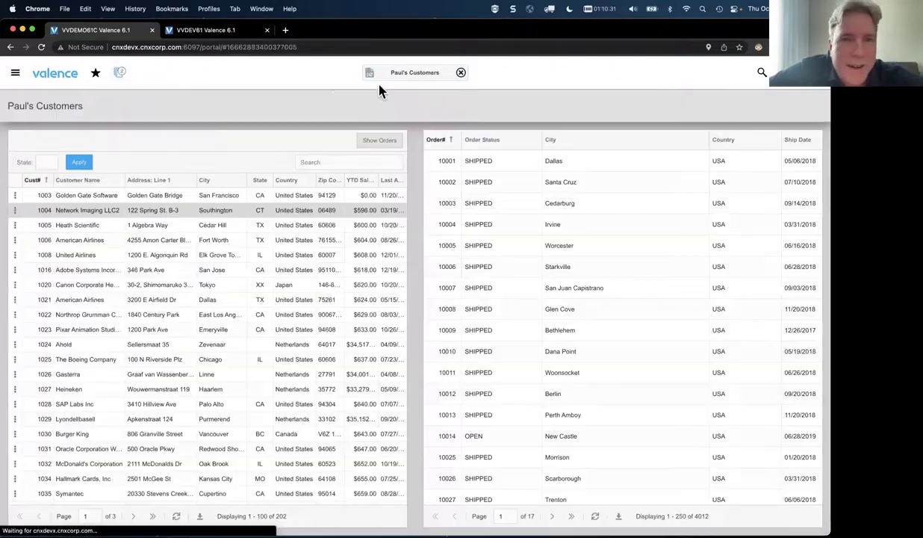
pyautogui.click(460, 72)
pyautogui.click(60, 82)
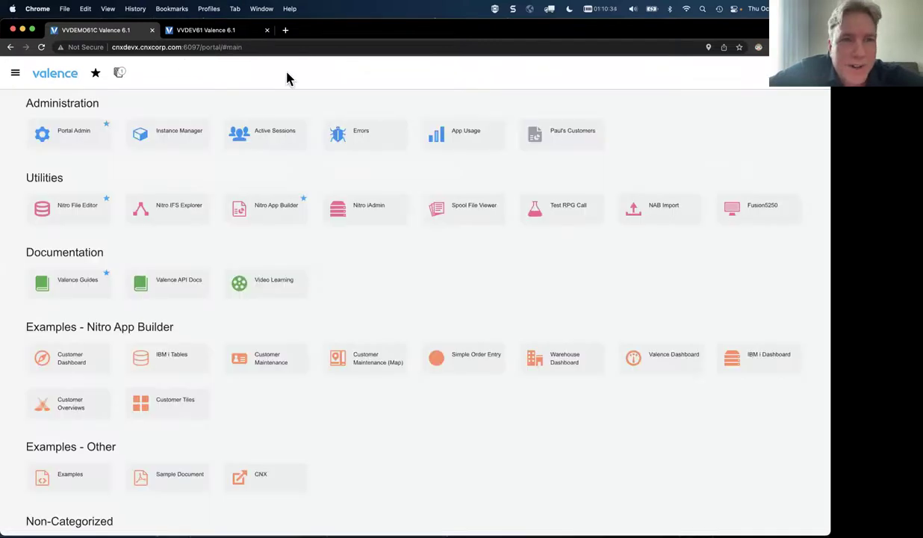
pyautogui.click(590, 139)
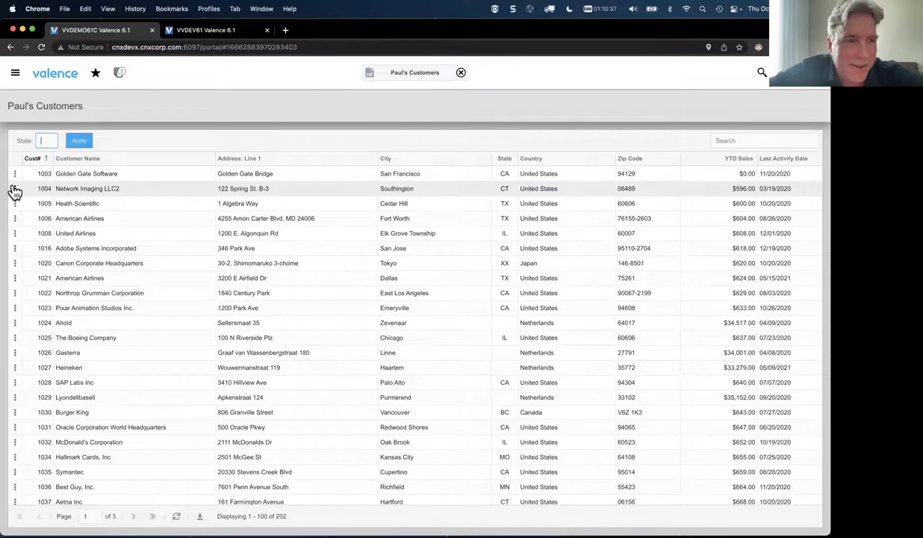
# - Test Show Location from the row menu of Network Imaging LLC2, close the map, and test Show Orders for the same customer
pyautogui.click(14, 189)
pyautogui.click(30, 204)
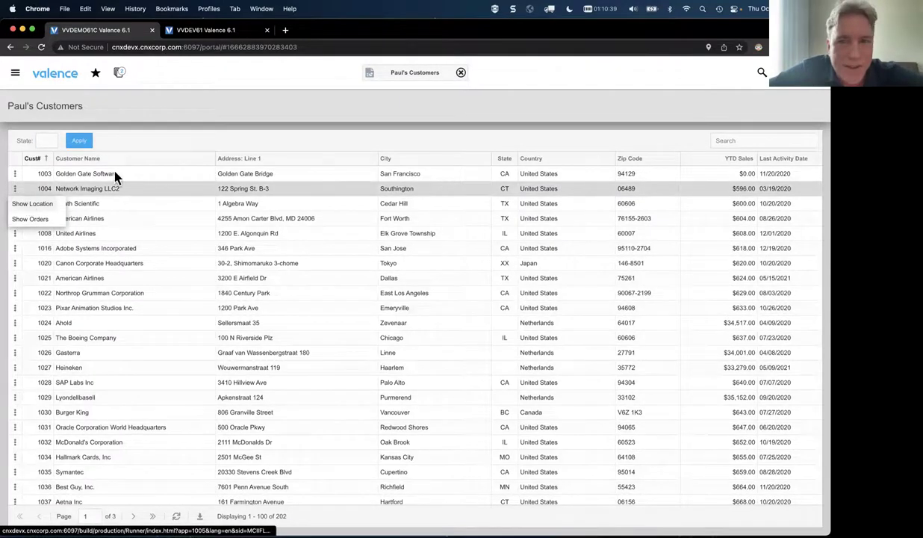
pyautogui.press('Escape')
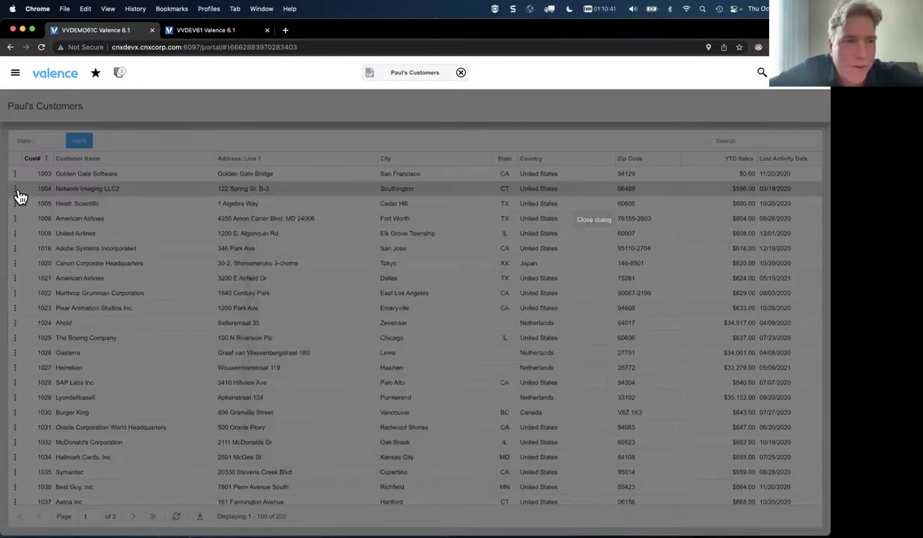
pyautogui.click(14, 189)
pyautogui.click(30, 219)
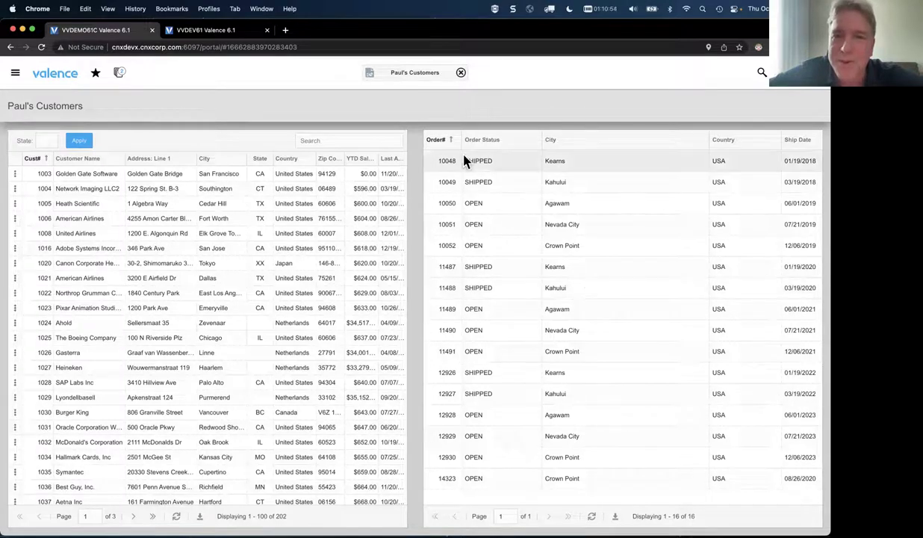
# - Close the customers app and Nitro App Builder, and reopen Nitro App Builder from the portal
pyautogui.click(461, 74)
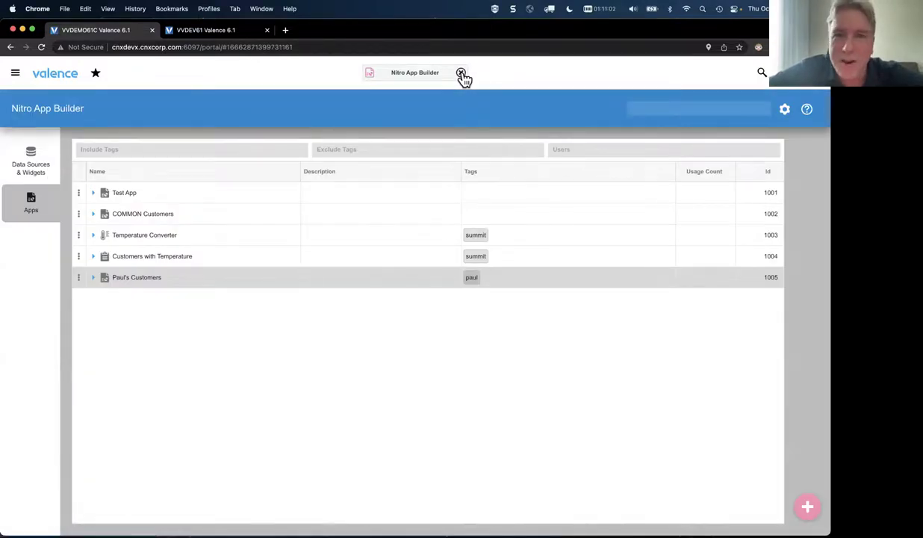
pyautogui.click(461, 73)
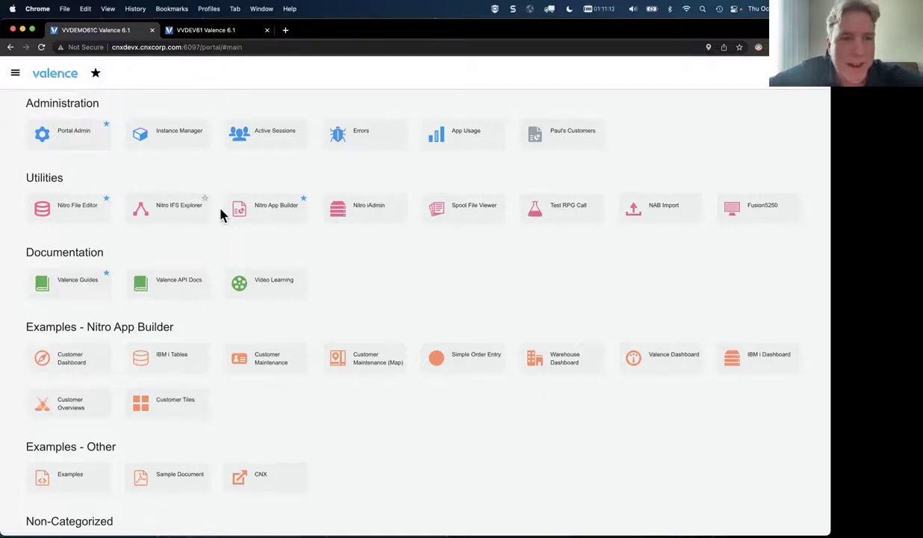
pyautogui.click(250, 211)
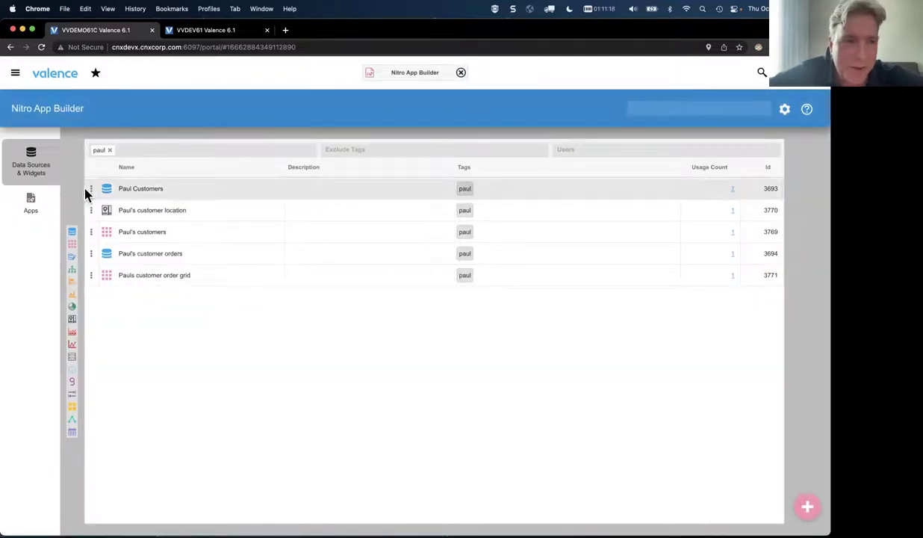
# - Filter the data sources and widgets by the summit tag, and review the Temp_C form widget's field groups and sequence
pyautogui.click(109, 150)
pyautogui.write('summit')
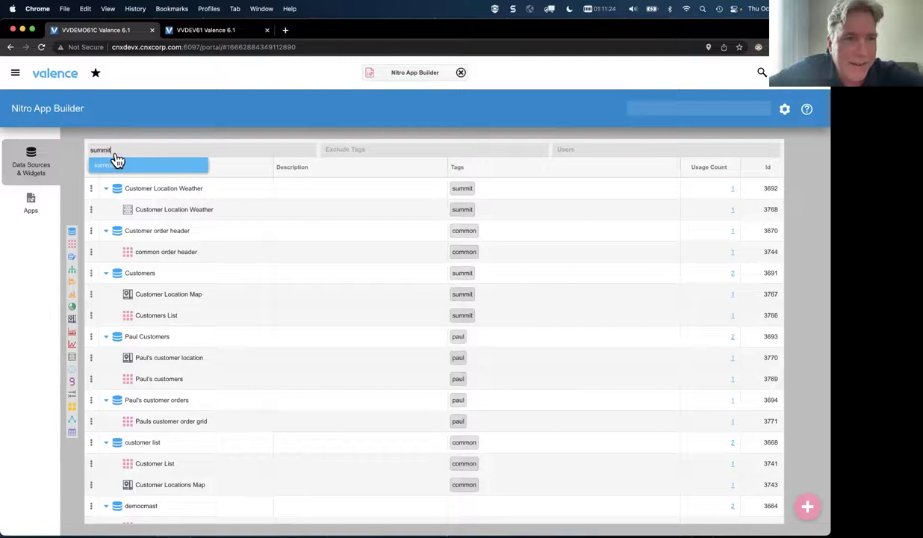
pyautogui.click(116, 164)
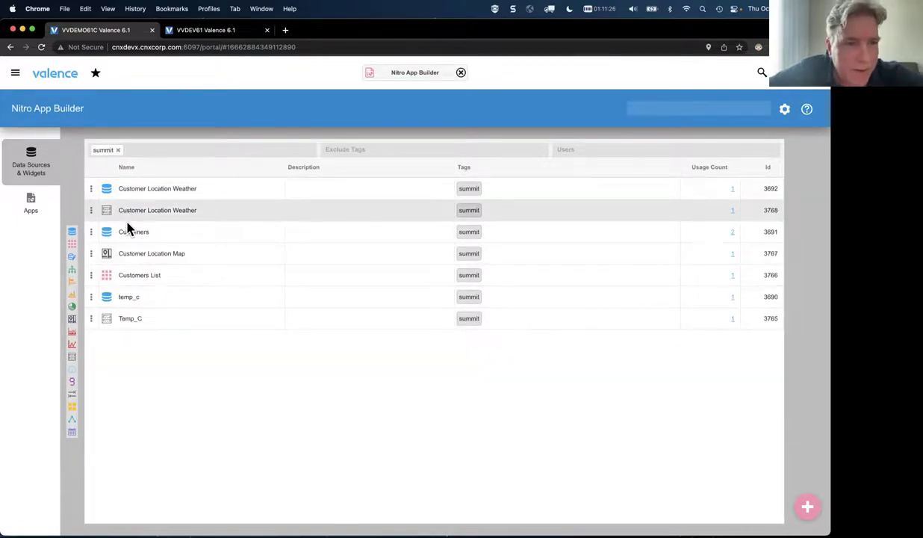
pyautogui.click(125, 323)
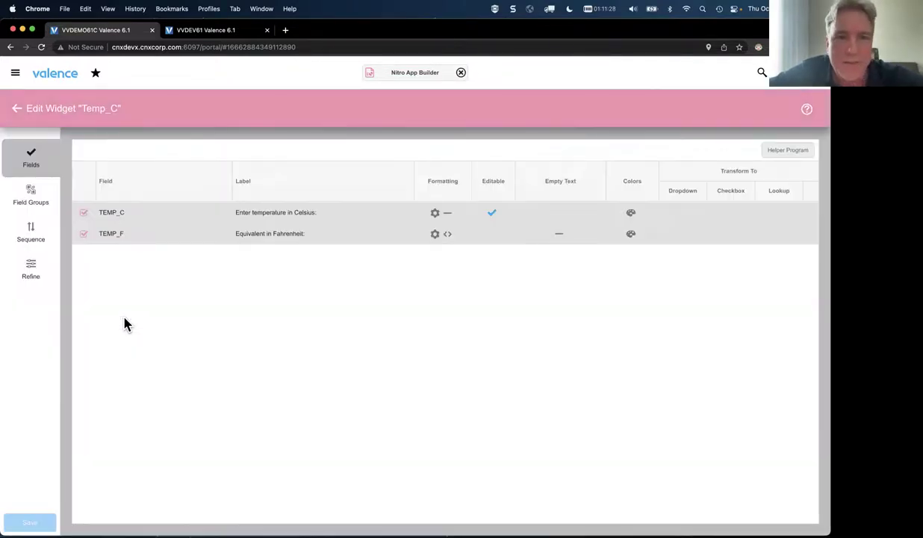
pyautogui.click(27, 193)
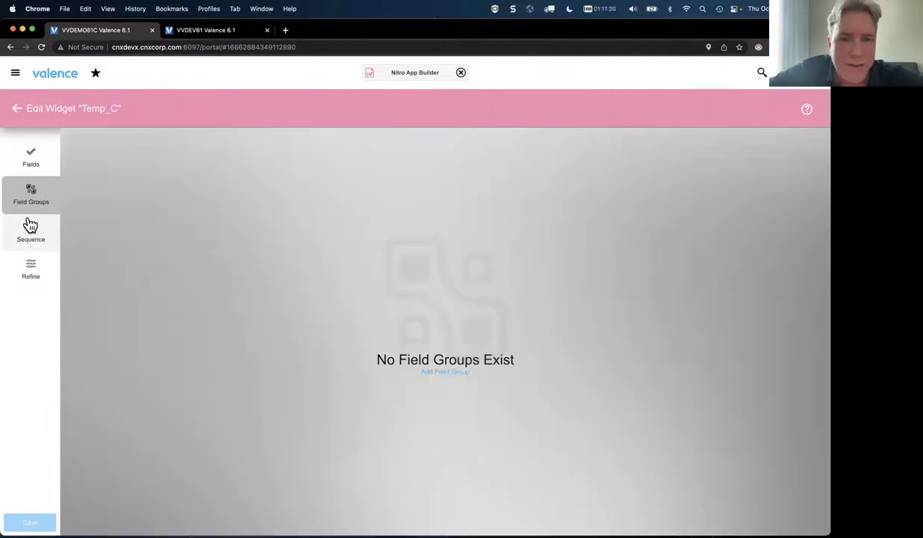
pyautogui.click(31, 233)
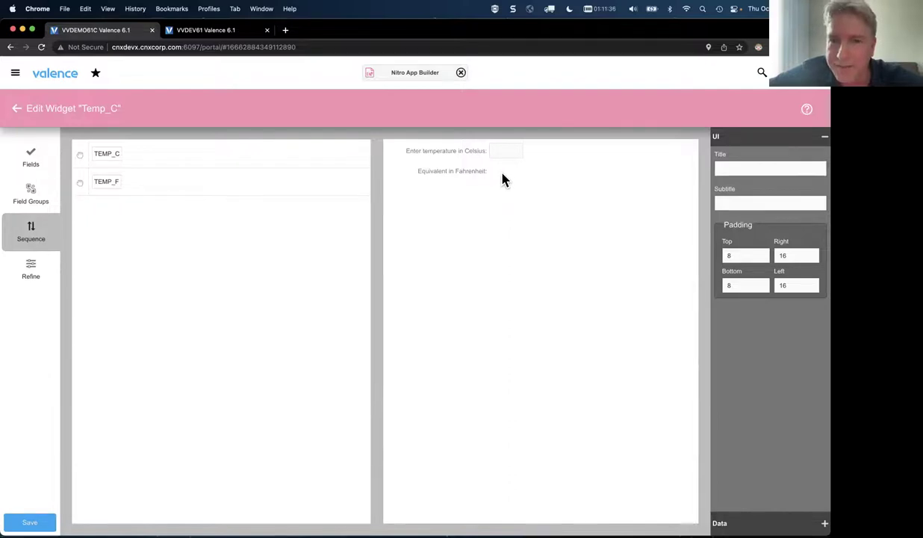
pyautogui.click(503, 180)
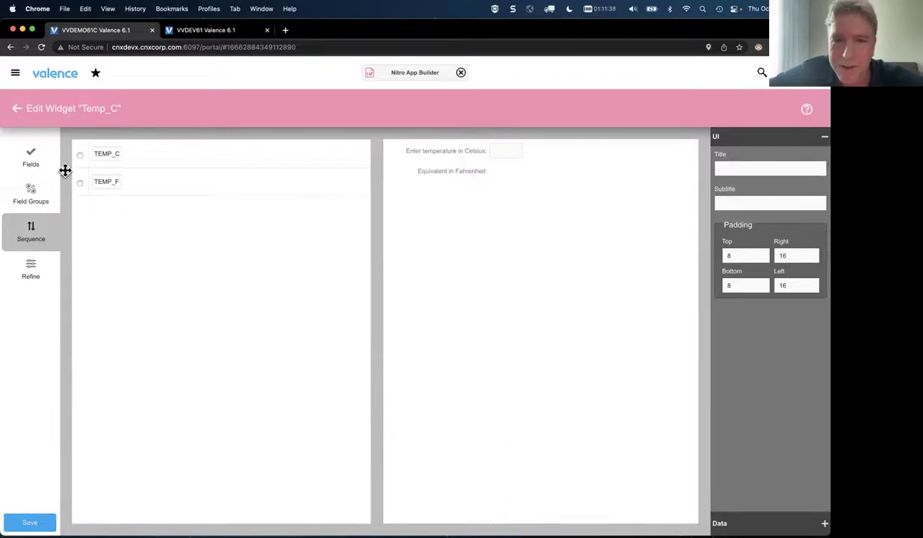
# - Switch to the IBM i terminal, start PDM and list the members of QRPGLESRC in library SUMMIT2
pyautogui.press('super+Tab')
pyautogui.press('super+Tab')
pyautogui.press('super+Tab')
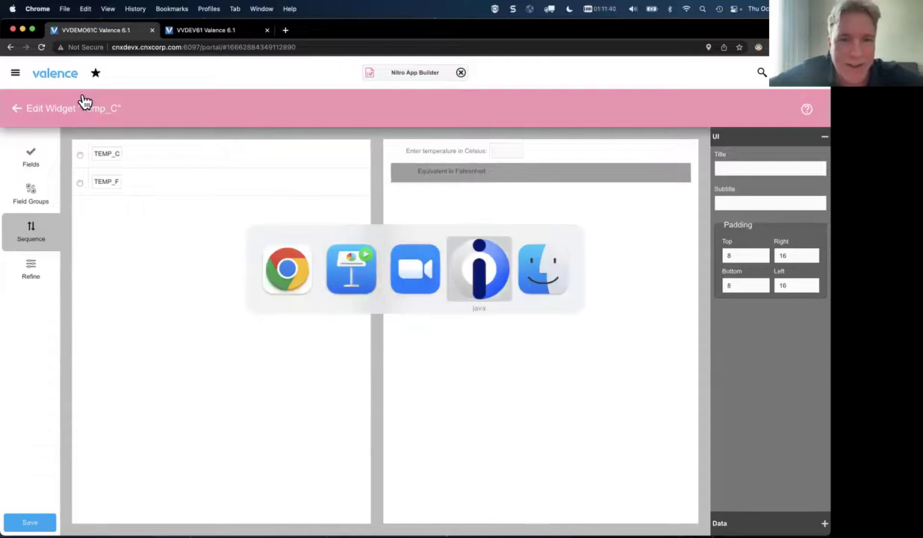
pyautogui.write('strpdm')
pyautogui.press('Return')
pyautogui.write('3')
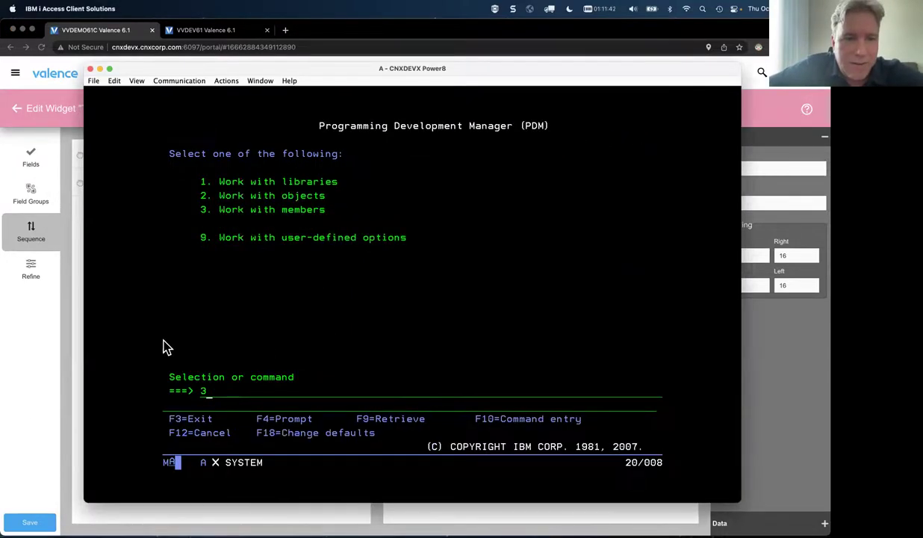
pyautogui.press('Return')
pyautogui.press('Return')
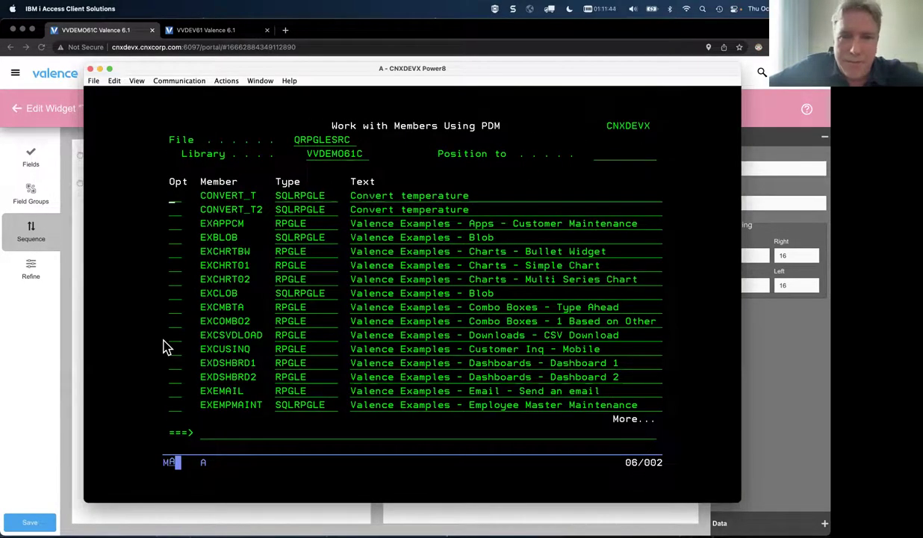
pyautogui.press('F12')
pyautogui.write('summit2')
pyautogui.press('Return')
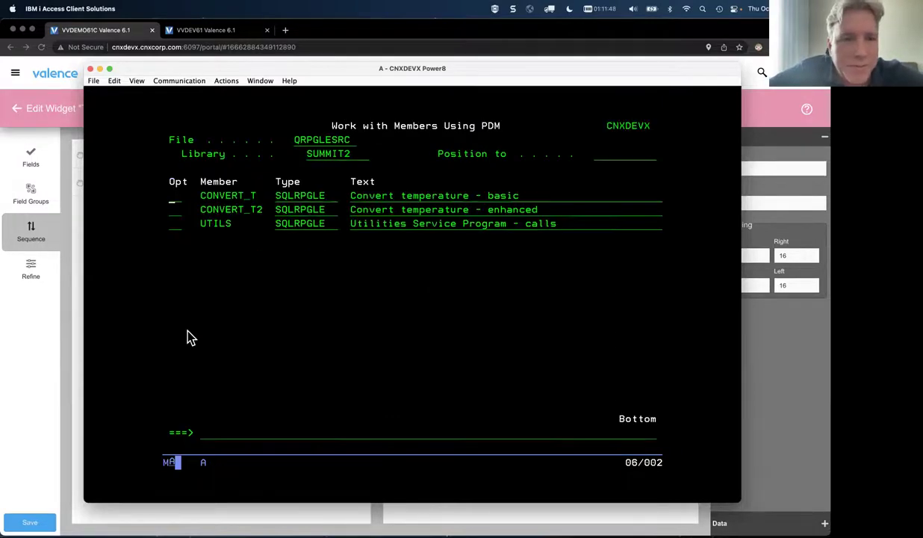
# - Browse the CONVERT_T source, mark the SQL call to summit.c_to_f_proc for examination, and return to the member list
pyautogui.write('5')
pyautogui.press('Return')
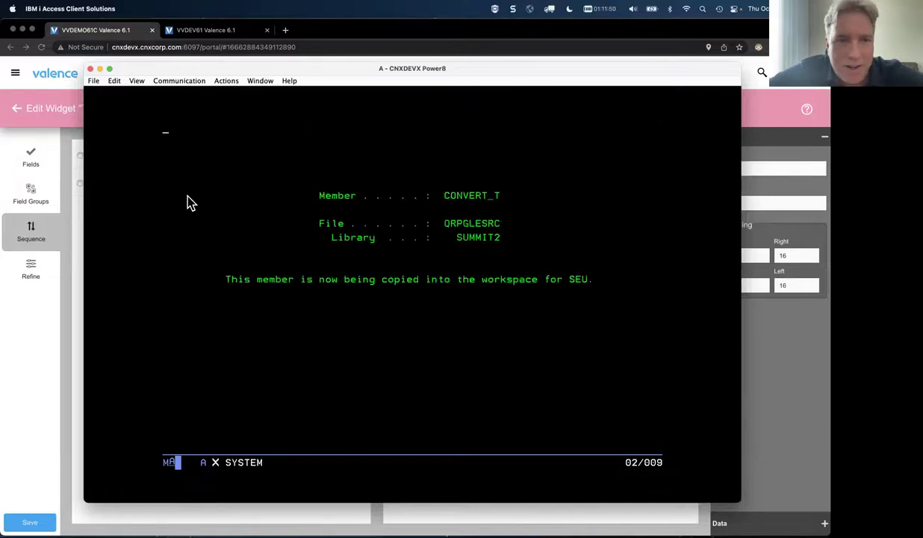
pyautogui.moveTo(142, 337); pyautogui.dragTo(411, 346)
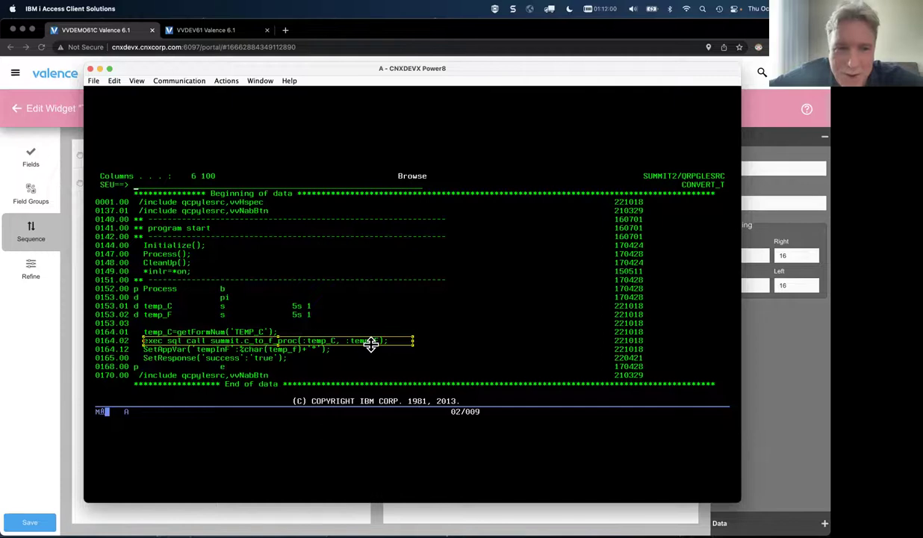
pyautogui.click(248, 313)
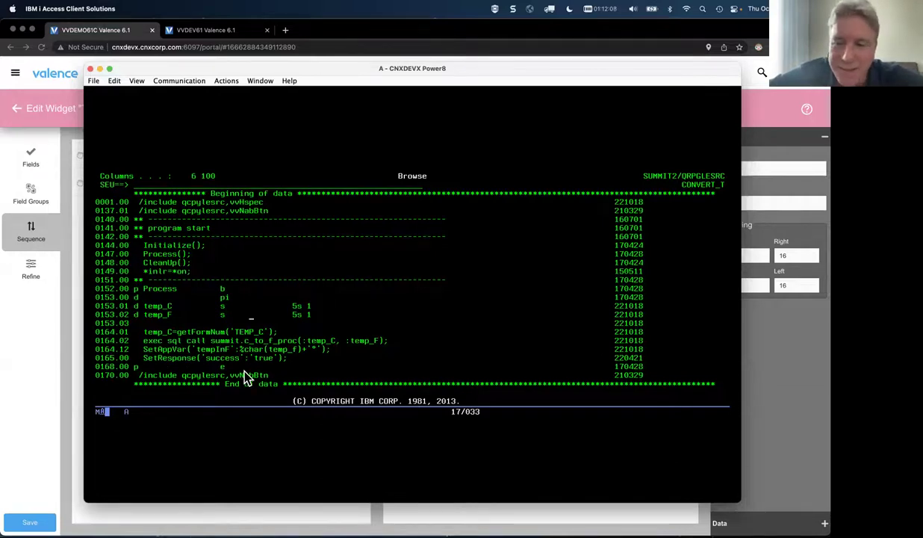
pyautogui.press('F3')
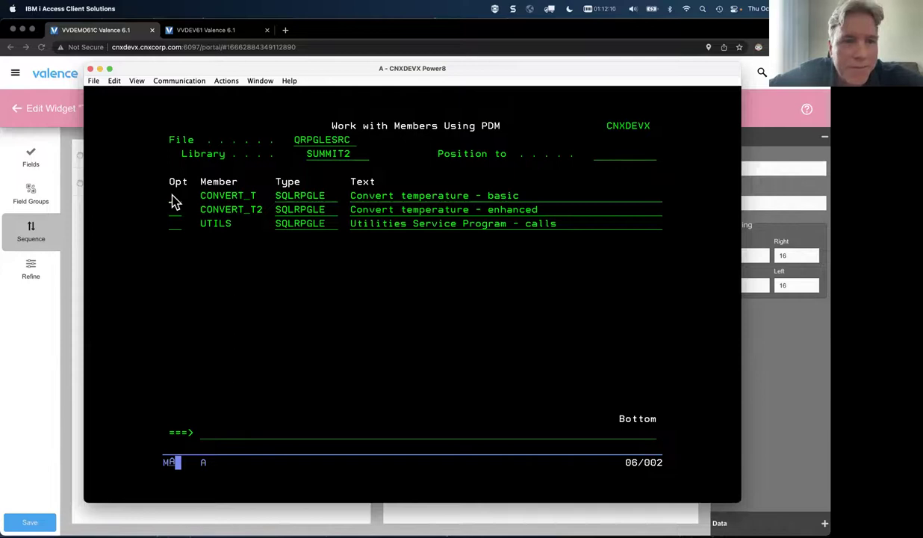
# - Return to Nitro App Builder, leave the Temp_C widget and filter the data sources and widgets by the presenter's name tag instead of summit
pyautogui.click(59, 69)
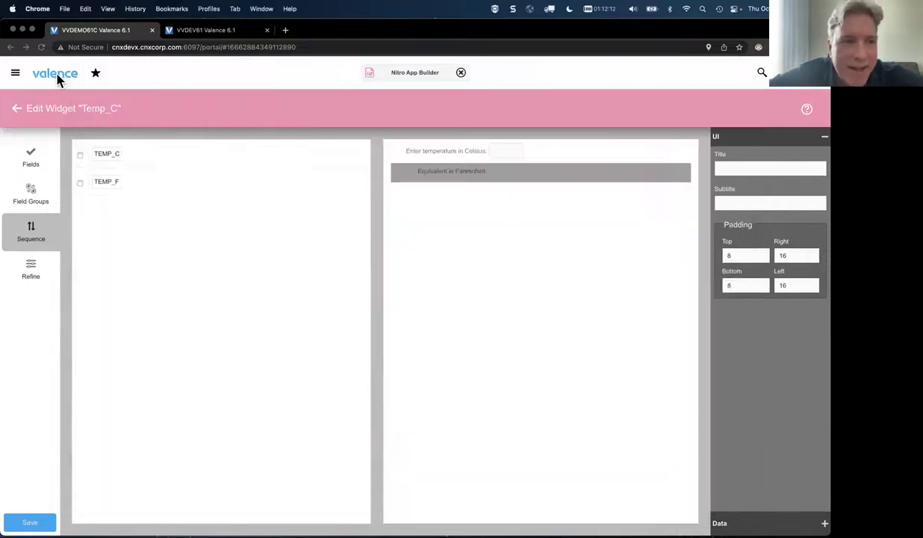
pyautogui.click(17, 109)
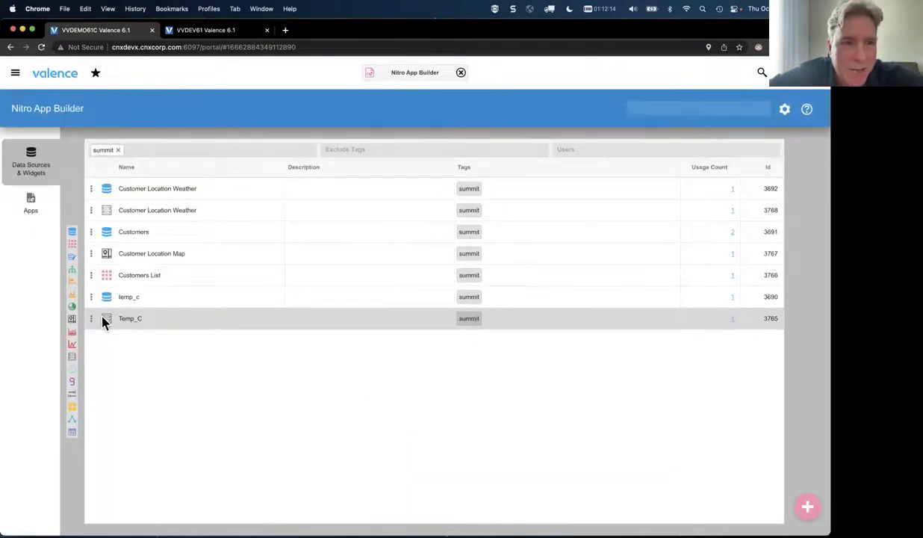
pyautogui.click(117, 151)
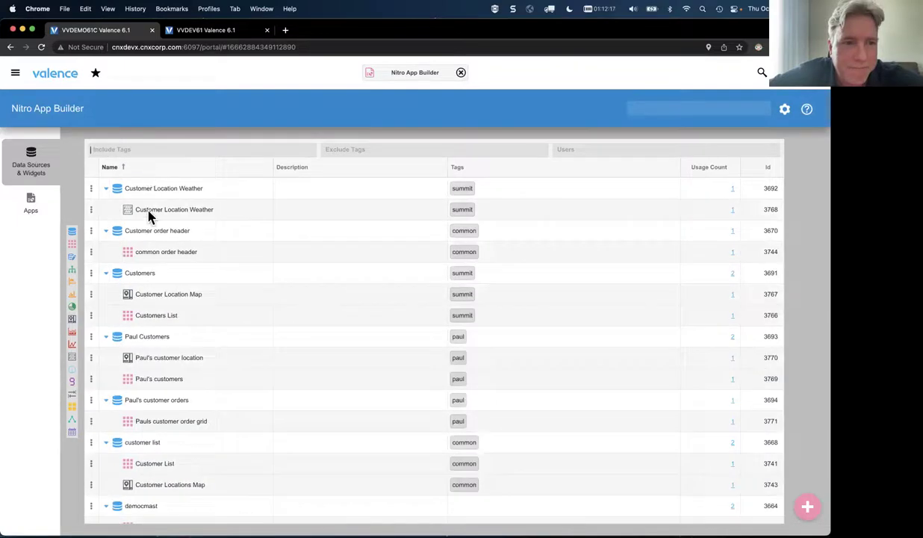
pyautogui.click(234, 152)
pyautogui.write('paul')
pyautogui.press('Return')
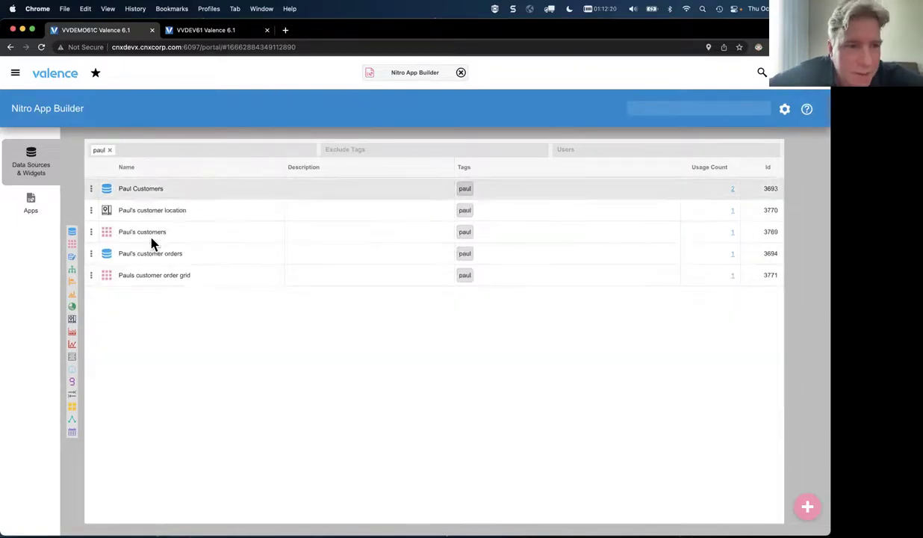
# - Filter the apps list by the presenter's name tag and open the customers app for editing
pyautogui.click(48, 207)
pyautogui.click(109, 148)
pyautogui.write('paul')
pyautogui.press('Return')
pyautogui.click(111, 192)
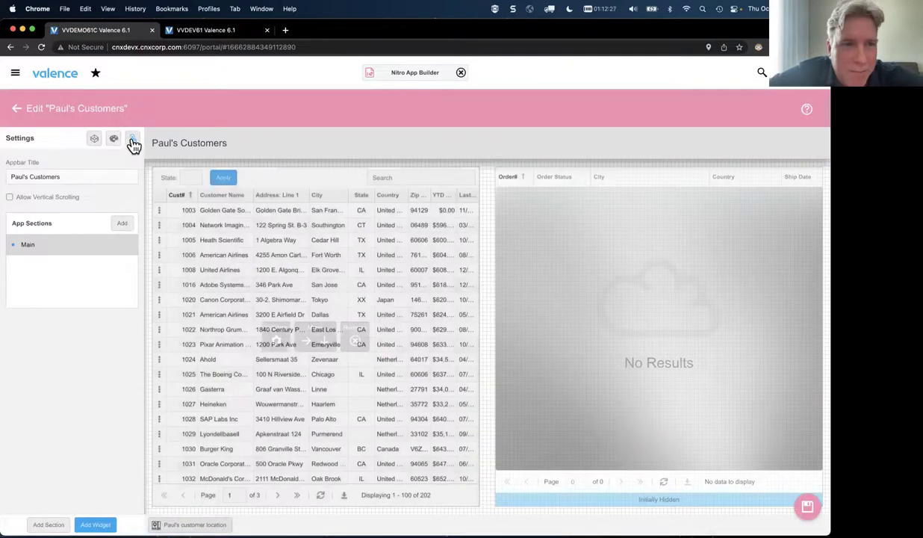
# - Add a button with the text "Temperature Lesson" and a thermometer icon to the app's Main section
pyautogui.click(133, 139)
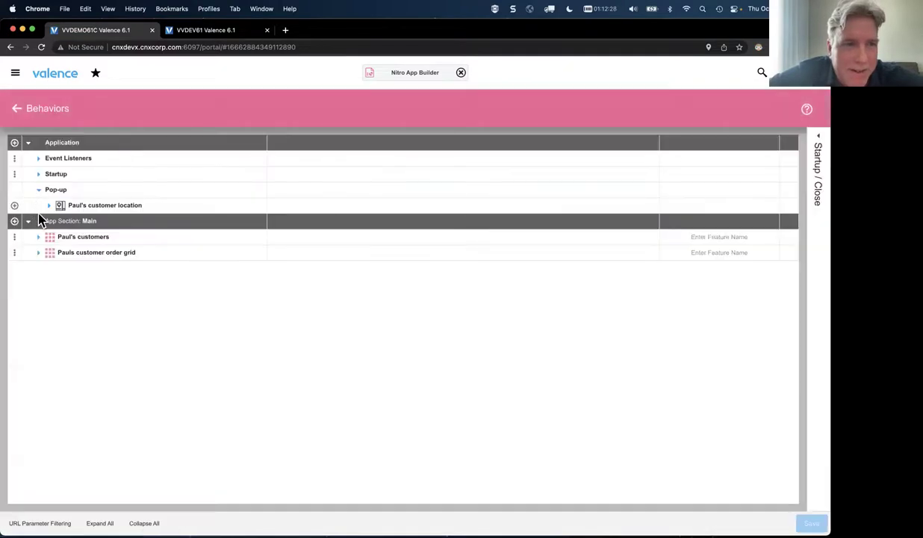
pyautogui.click(16, 222)
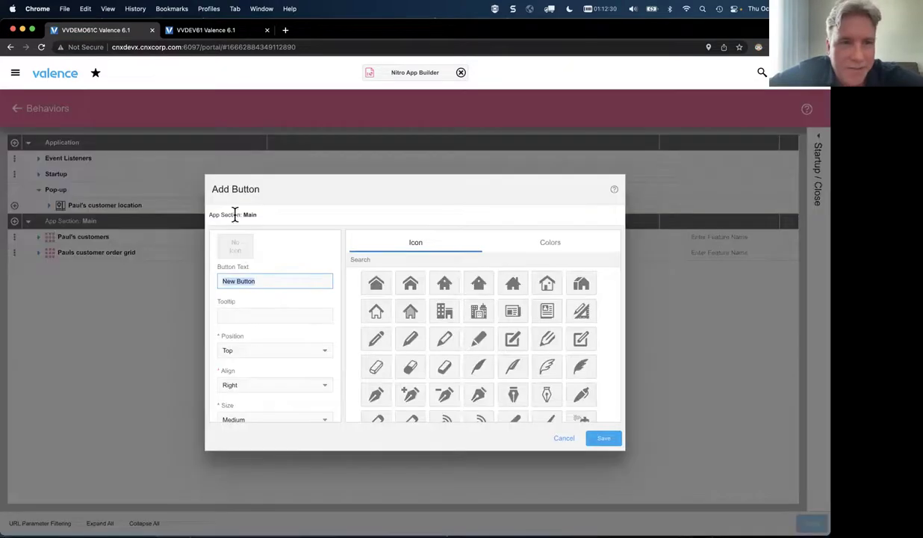
pyautogui.write('Ten')
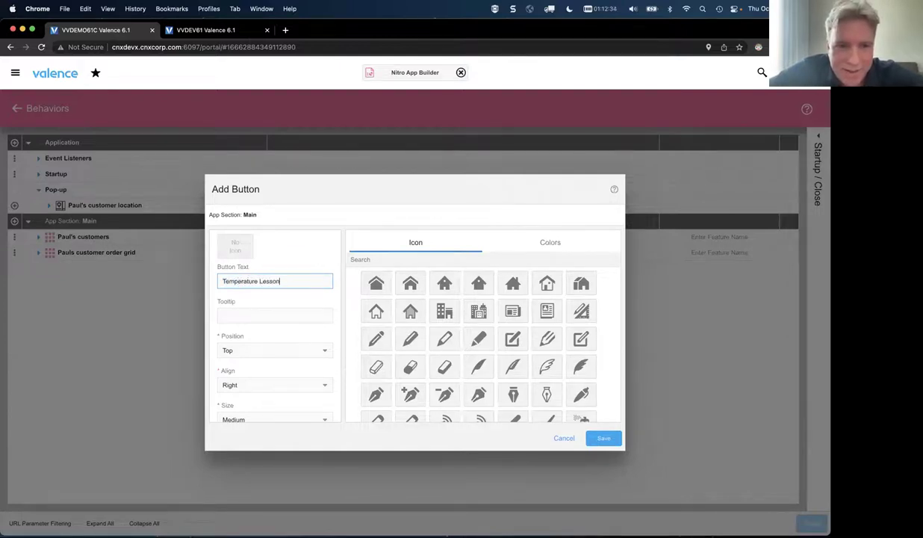
pyautogui.click(404, 258)
pyautogui.write('temp')
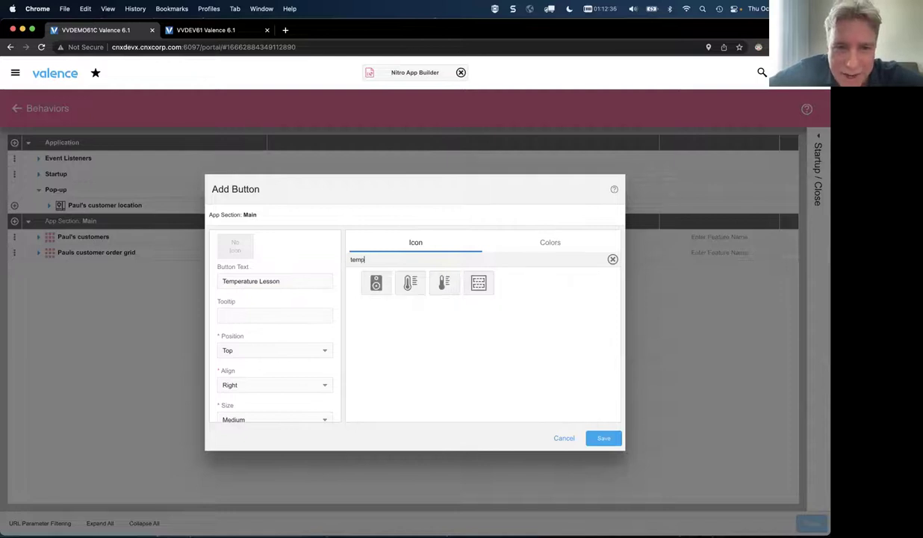
pyautogui.click(375, 283)
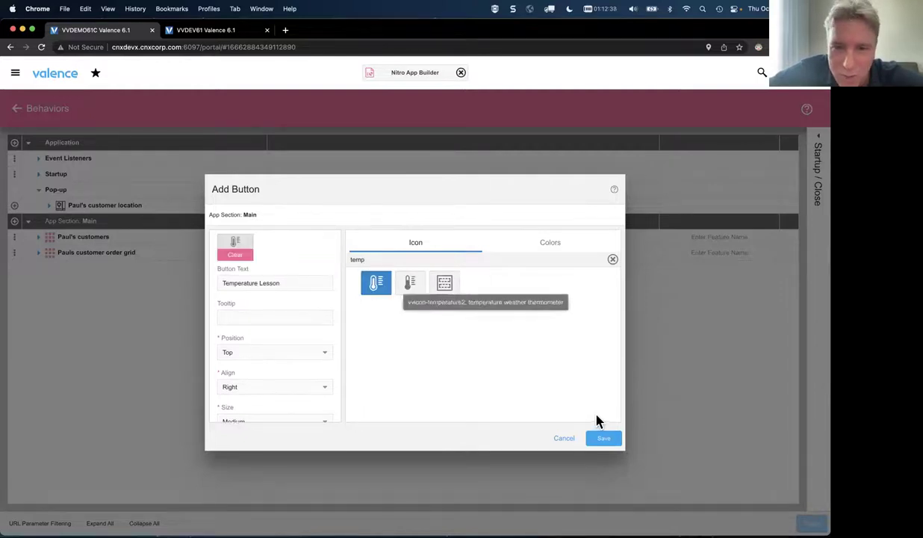
pyautogui.click(604, 438)
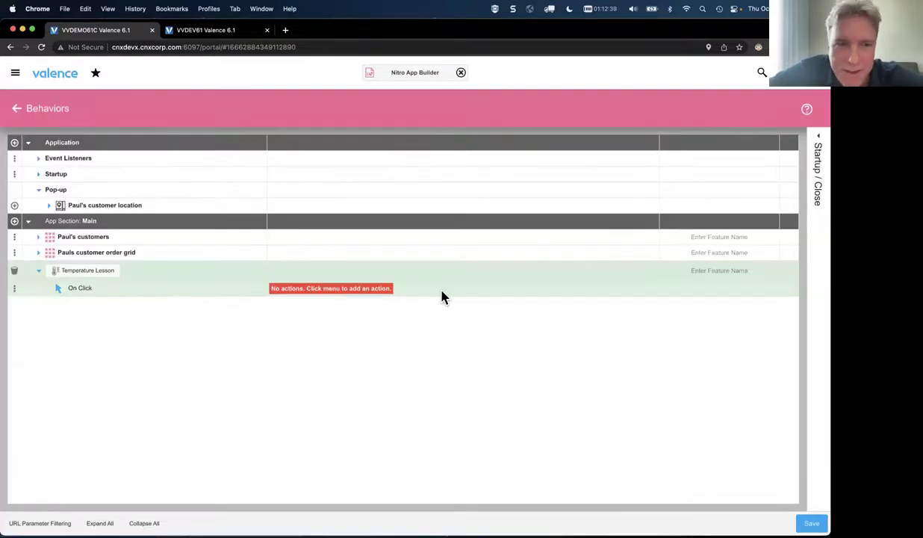
# - Open the Hide/Show Widgets action for the Temperature Lesson button's On Click event, cancel it and leave the behaviors without saving
pyautogui.click(16, 290)
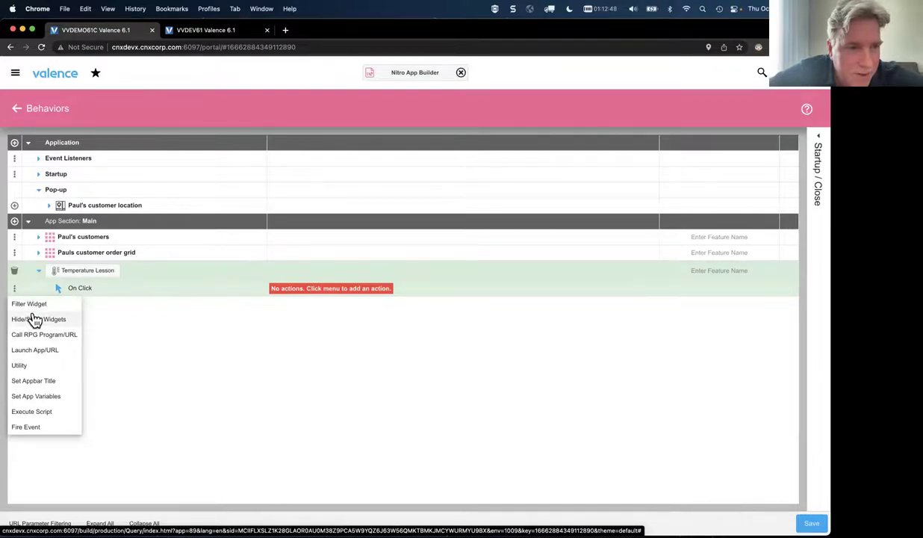
pyautogui.click(33, 319)
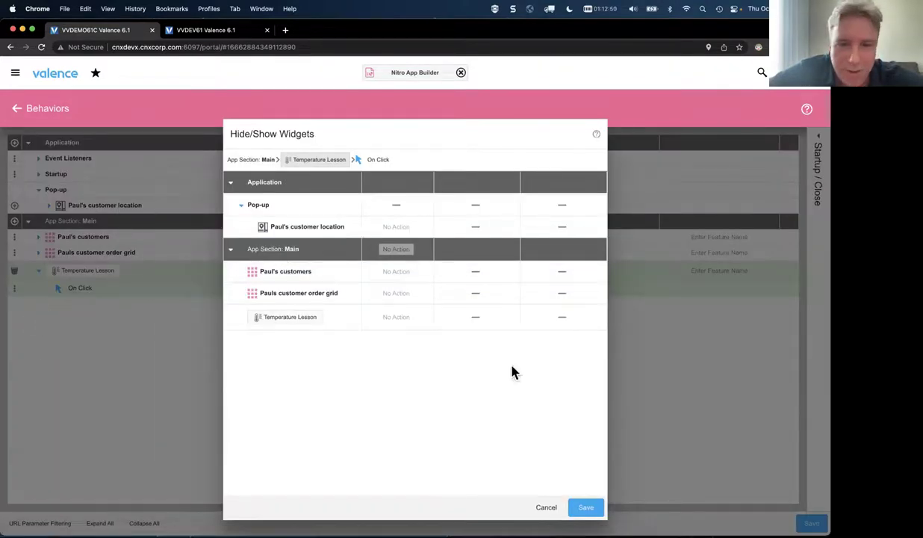
pyautogui.click(546, 507)
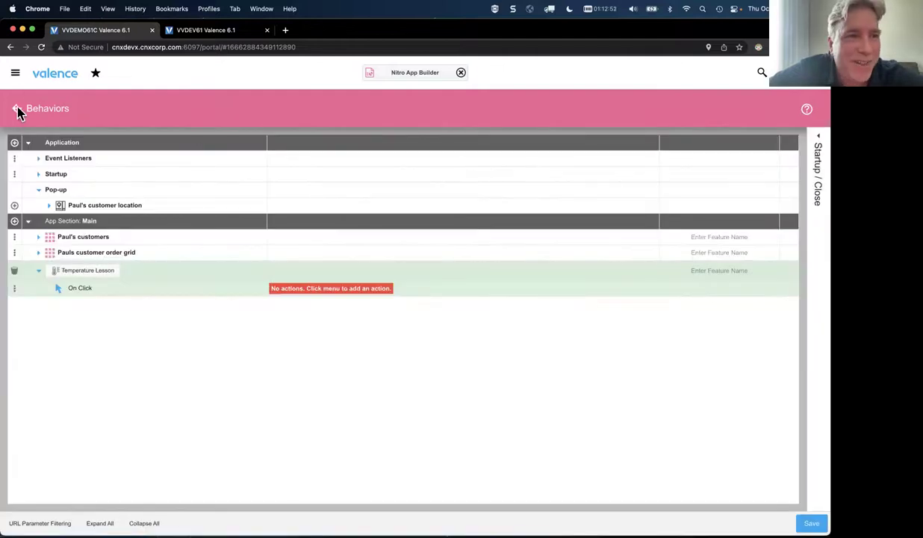
pyautogui.click(16, 108)
pyautogui.click(502, 338)
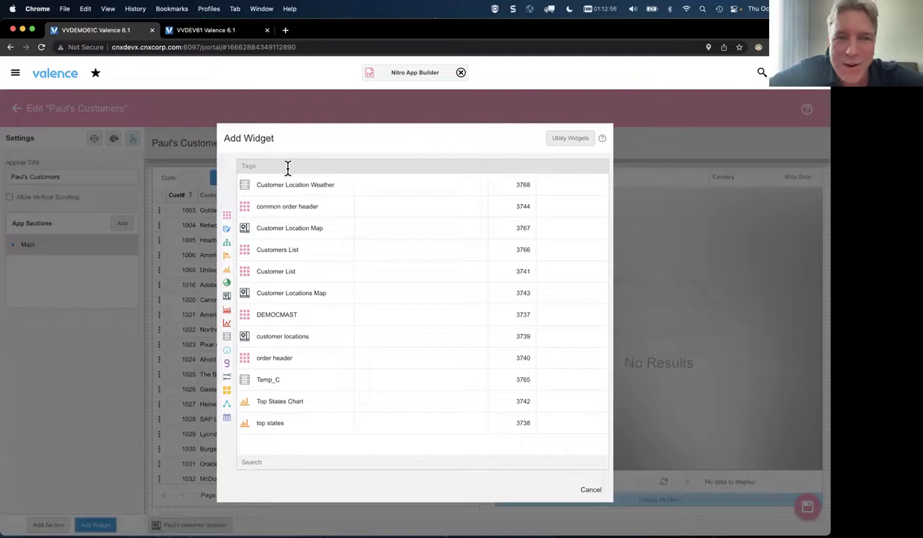
# - Filter the widgets to add by the summit tag, place Temp_C in the Main section and remove it again
pyautogui.click(260, 462)
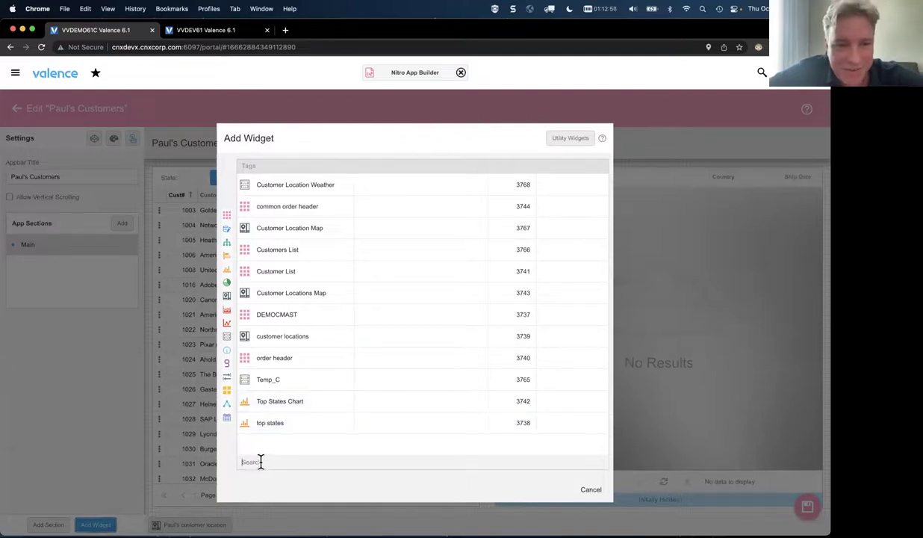
pyautogui.click(260, 166)
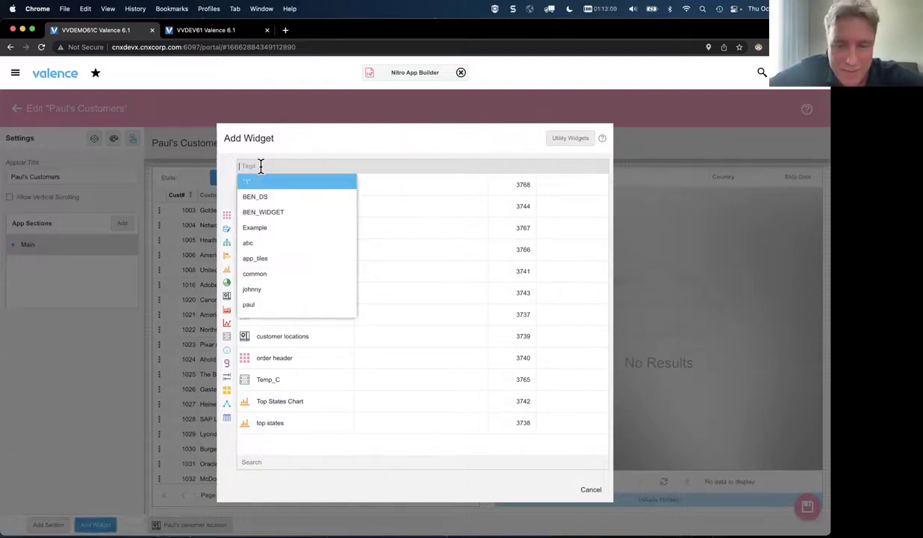
pyautogui.write('summit')
pyautogui.press('Return')
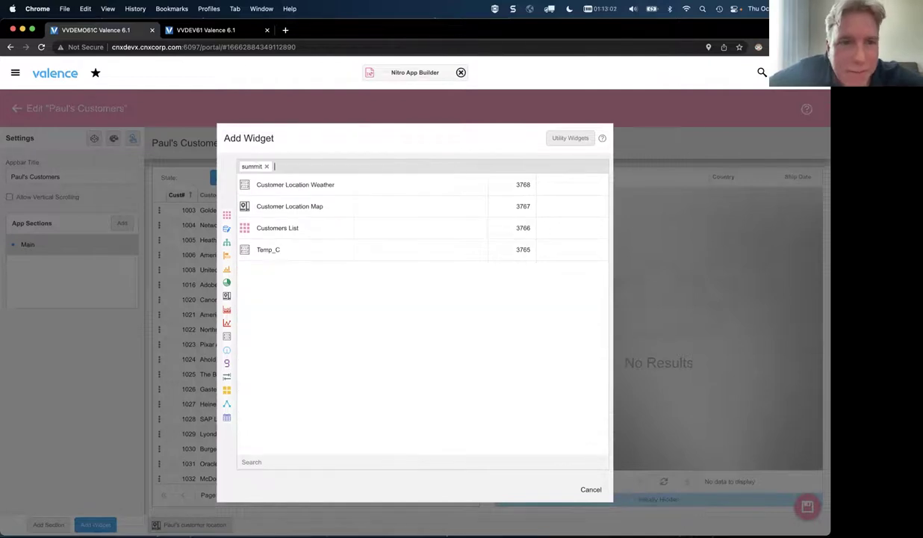
pyautogui.click(256, 249)
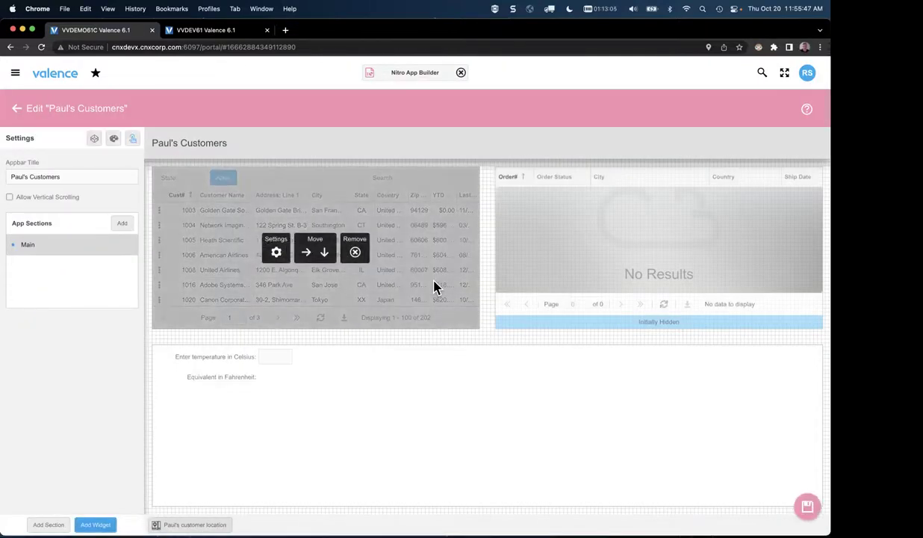
pyautogui.moveTo(639, 353)
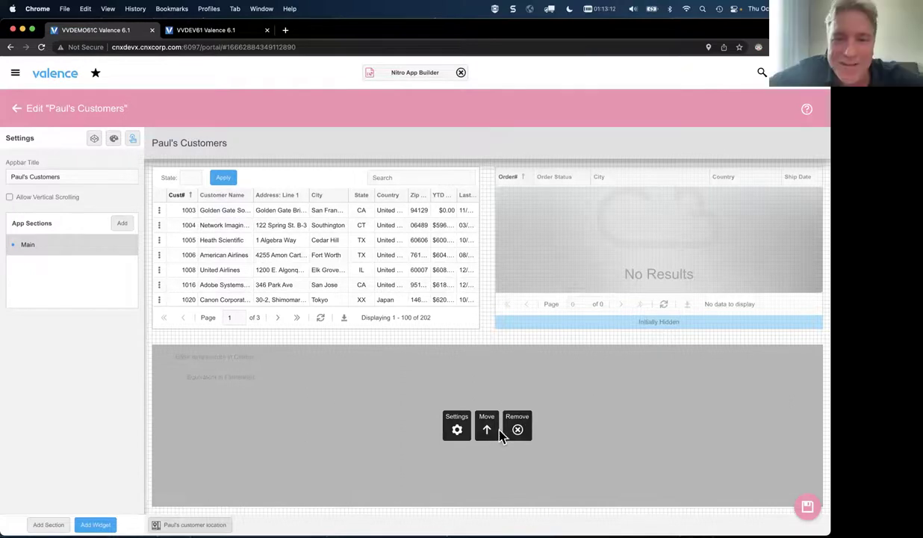
pyautogui.click(465, 332)
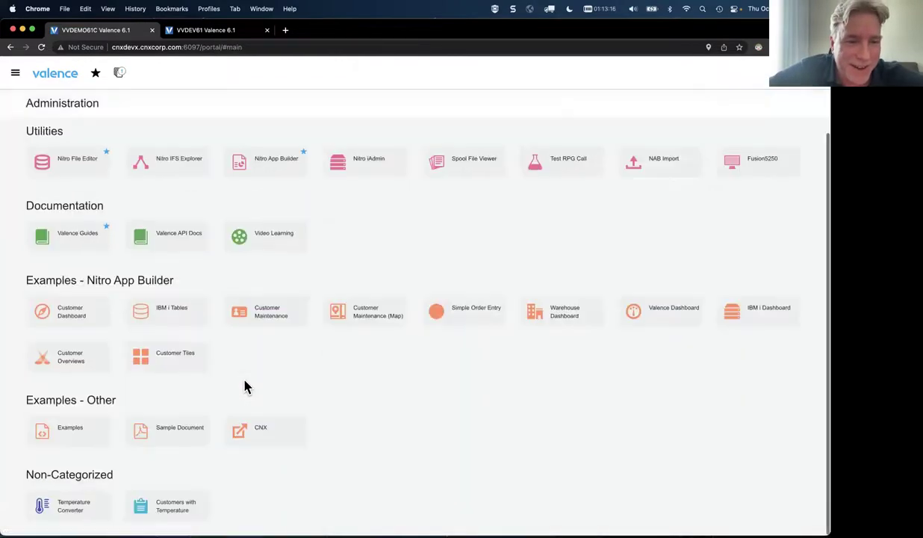
# - Run the Customers with Temperature app, show the weather and map for ACME CORPORATION X, and return to the portal home
pyautogui.click(160, 498)
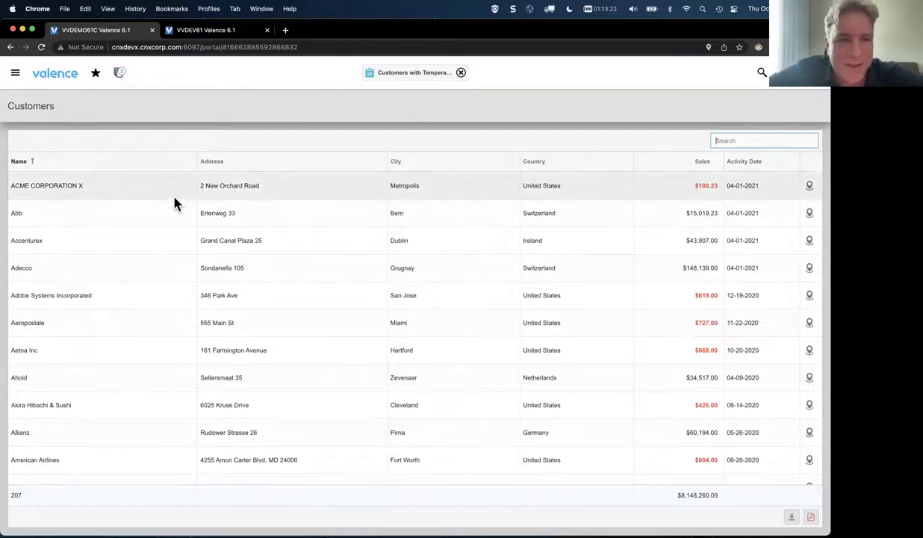
pyautogui.click(809, 186)
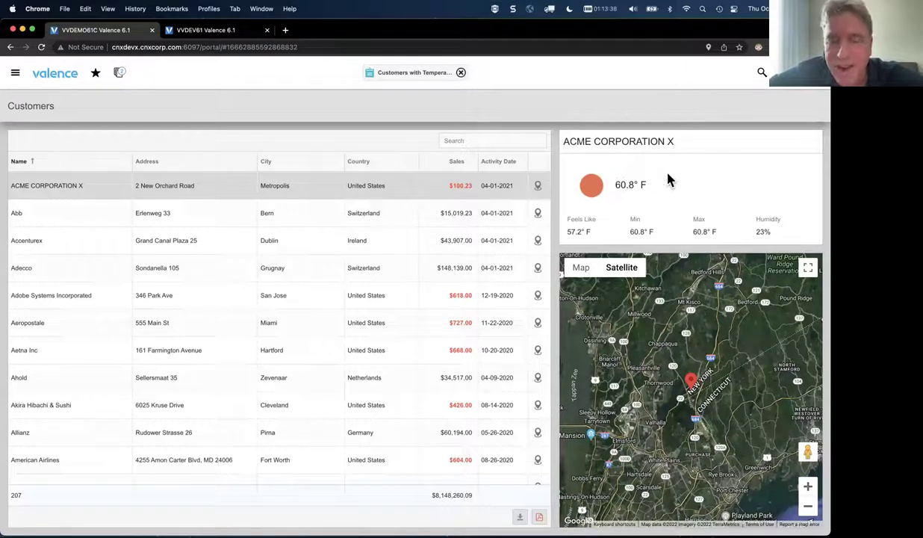
pyautogui.click(121, 77)
pyautogui.click(84, 106)
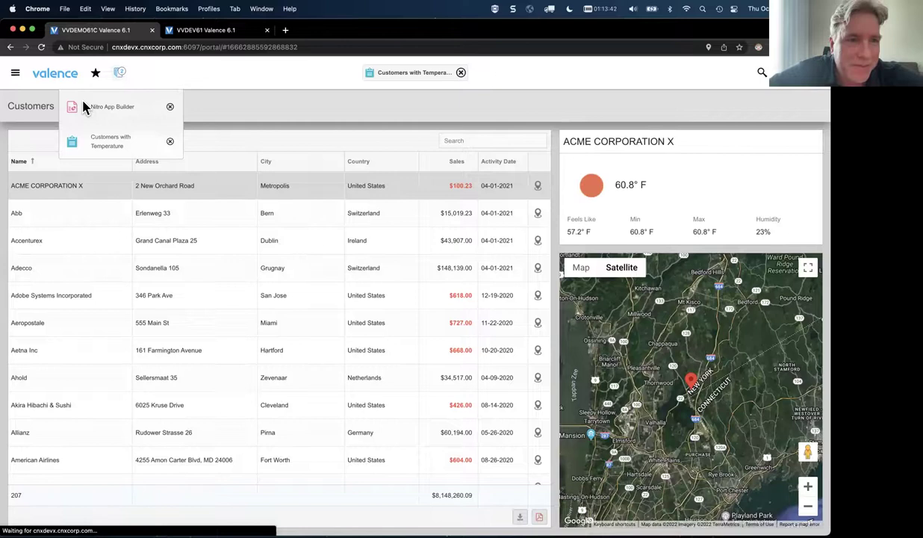
pyautogui.click(60, 79)
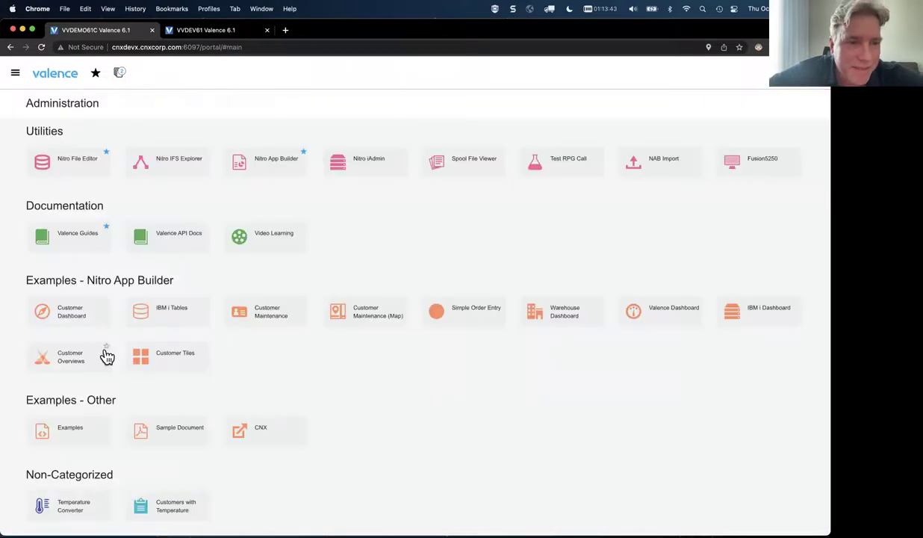
# - Reopen Nitro App Builder, leave the customers app editor and filter the apps by the summit tag instead of the presenter's name tag
pyautogui.click(256, 172)
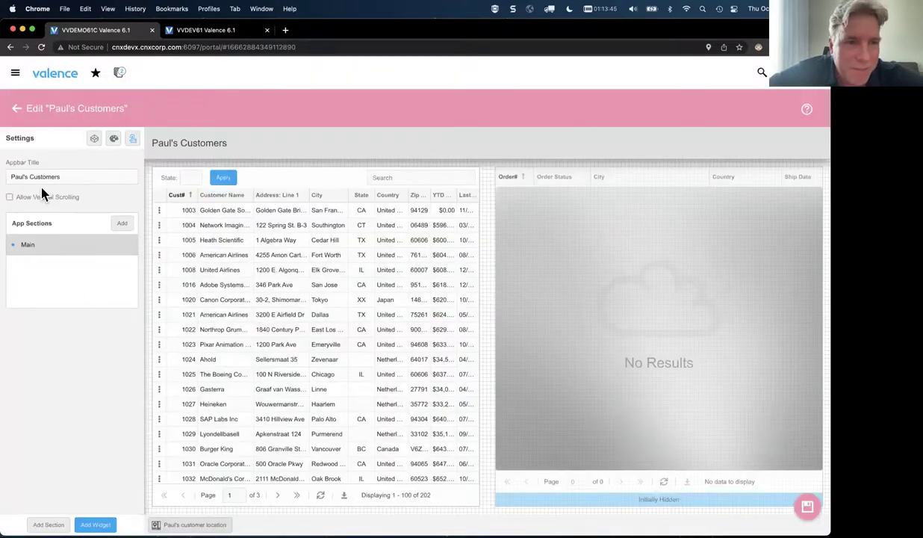
pyautogui.click(16, 106)
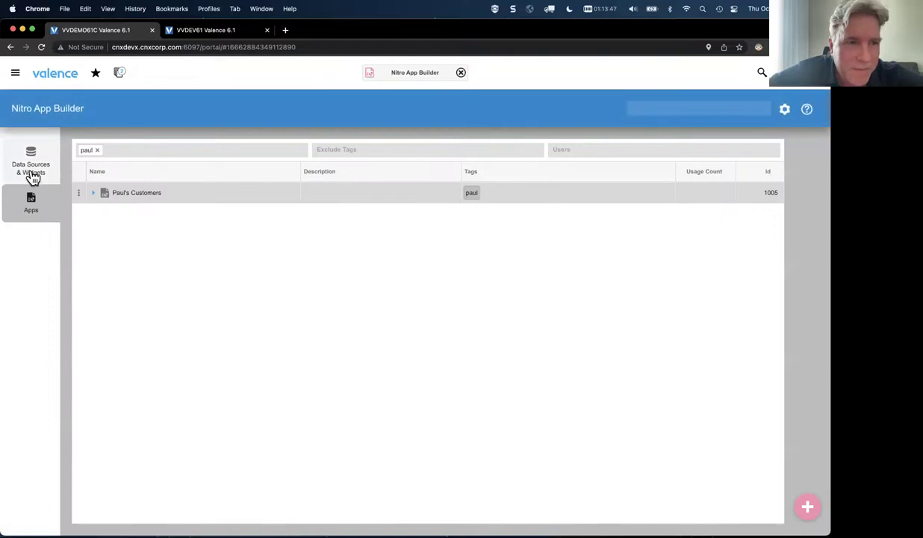
pyautogui.click(97, 150)
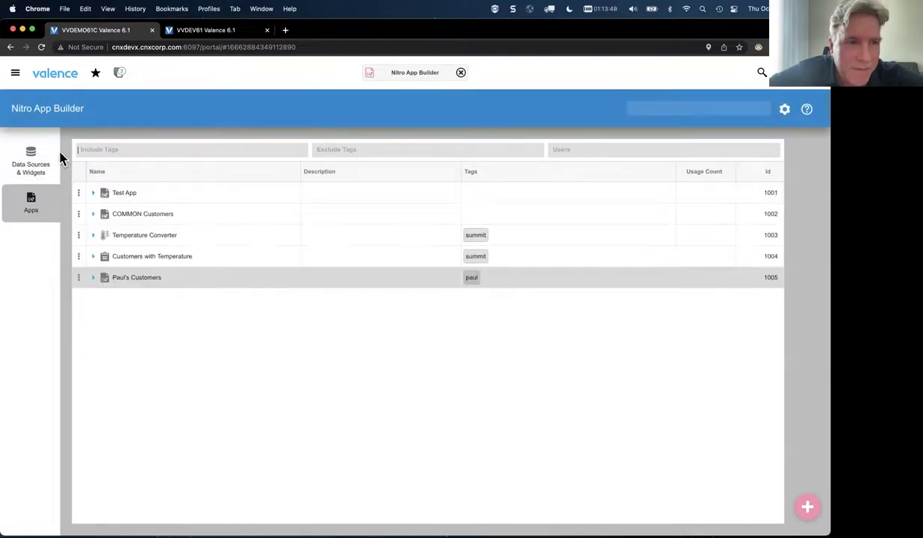
pyautogui.write('summit')
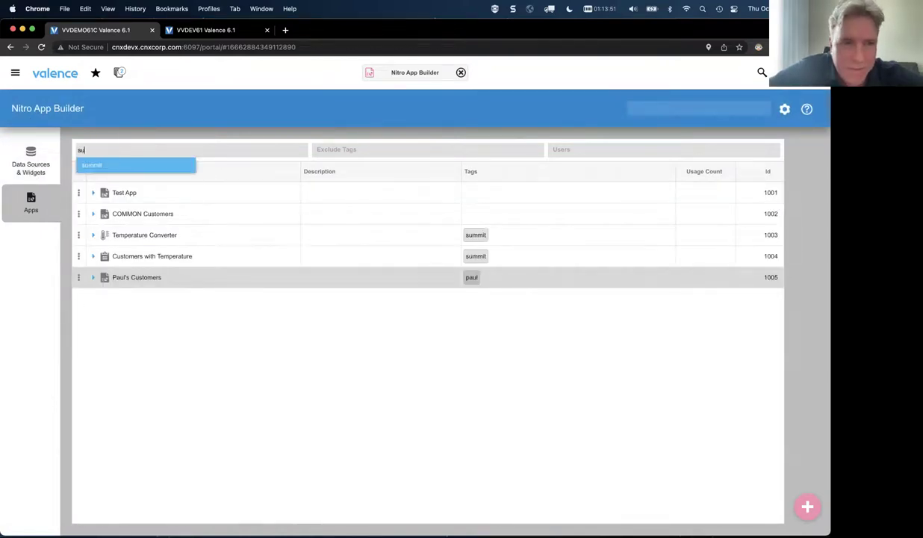
pyautogui.press('Return')
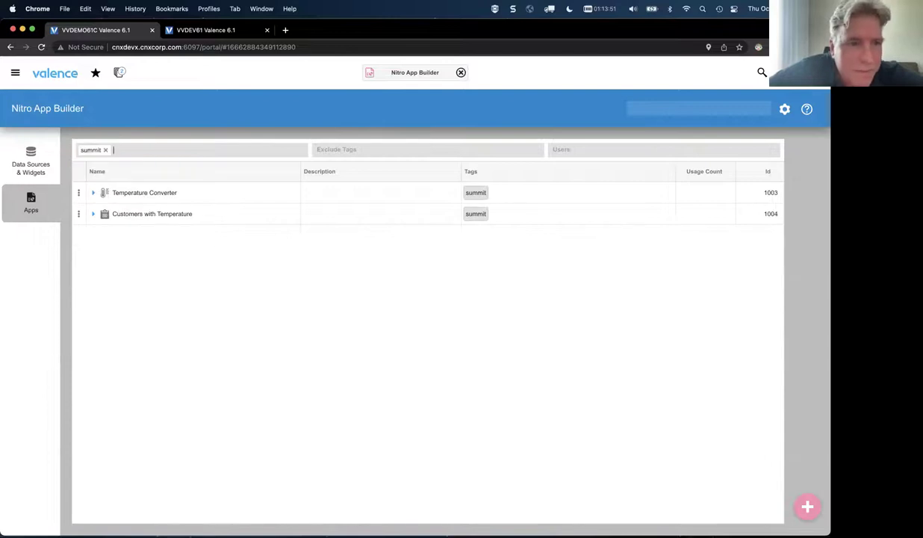
# - Expand the Customers with Temperature app down to its Customer Location Weather widget and open that widget's data source for editing
pyautogui.click(93, 214)
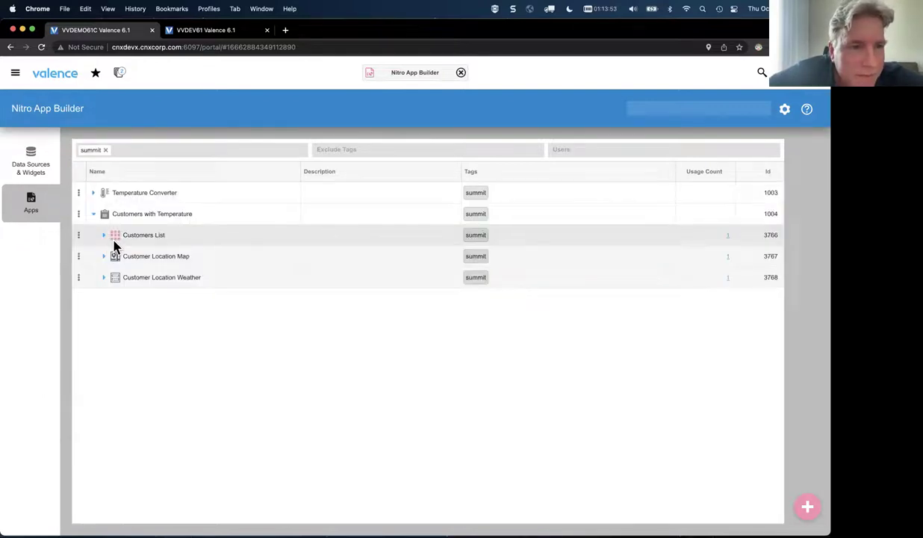
pyautogui.click(104, 278)
pyautogui.click(148, 298)
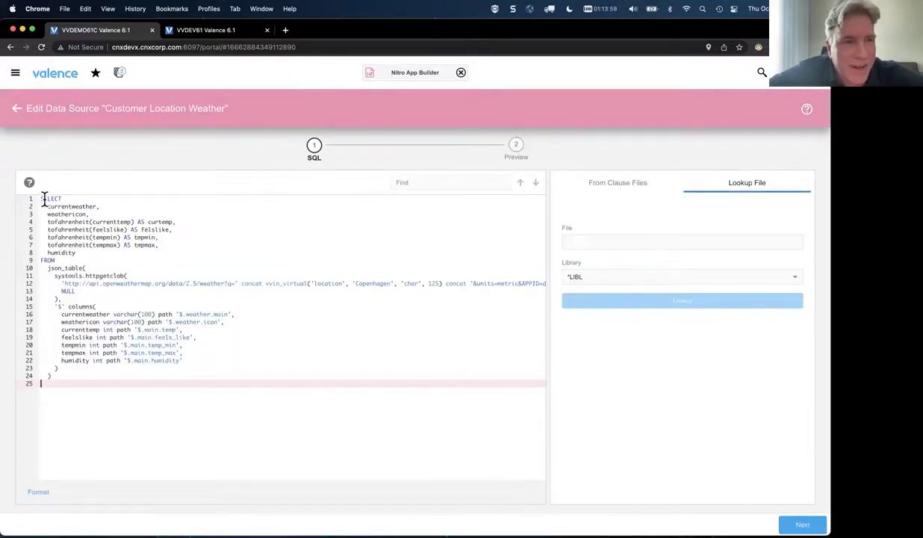
# - Examine the Customer Location Weather SQL, marking the json_table web service call, the metric units parameter and the tofahrenheit(currenttemp) expression
pyautogui.moveTo(48, 268); pyautogui.dragTo(124, 301)
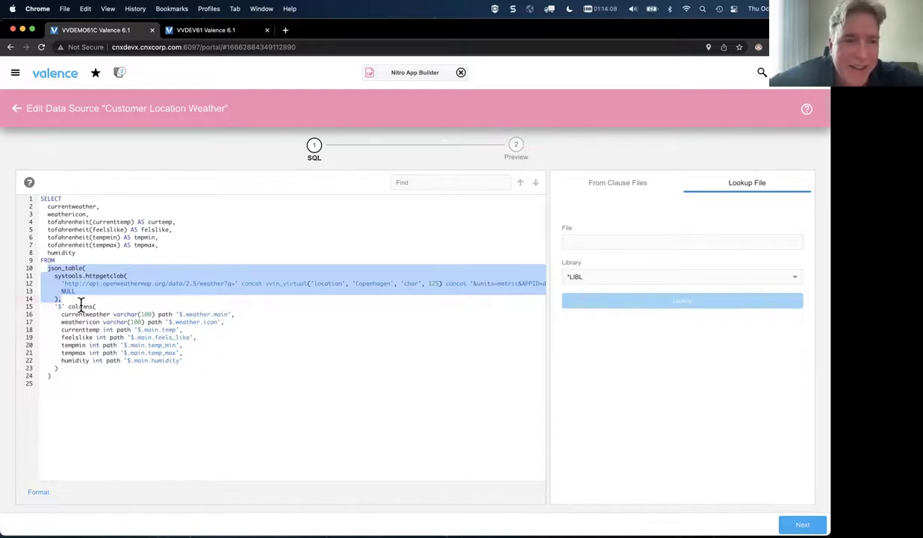
pyautogui.click(403, 307)
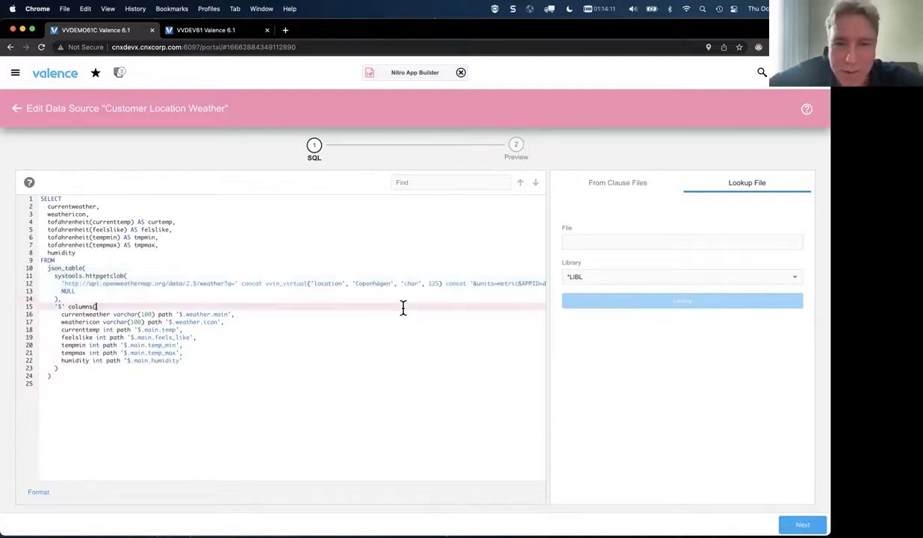
pyautogui.doubleClick(508, 284)
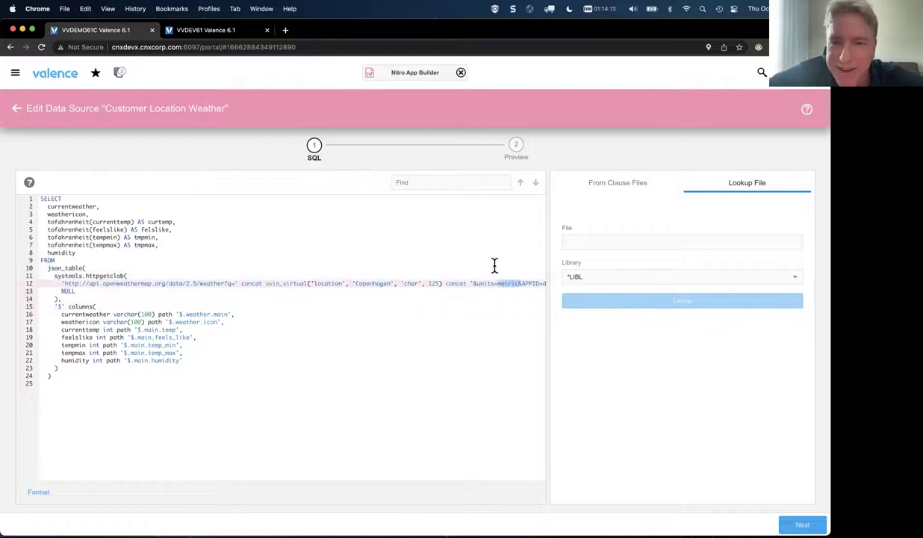
pyautogui.click(457, 276)
pyautogui.moveTo(45, 221); pyautogui.dragTo(137, 221)
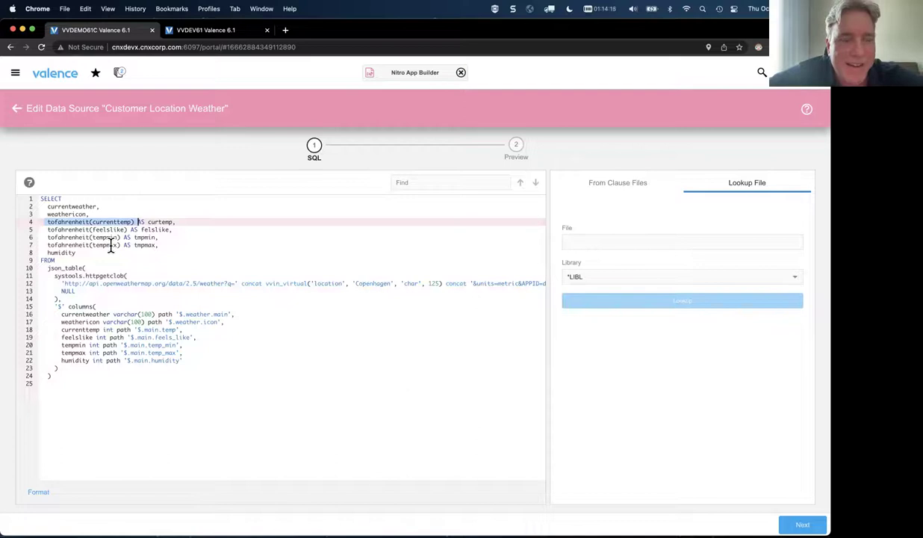
# - Switch to the IBM i terminal, browse the UTILS source, mark the summit.c_to_f_proc call and return to the data source in Nitro App Builder
pyautogui.press('super+Tab')
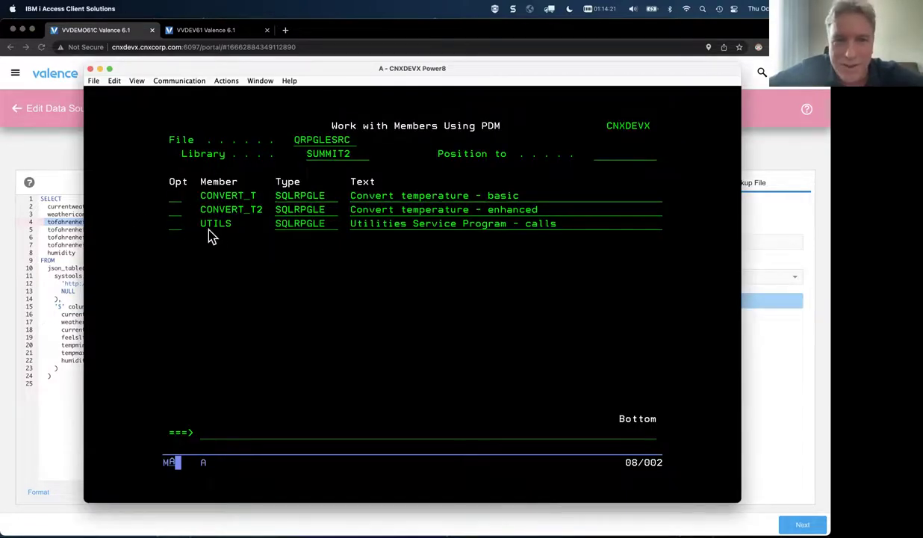
pyautogui.write('5')
pyautogui.press('Return')
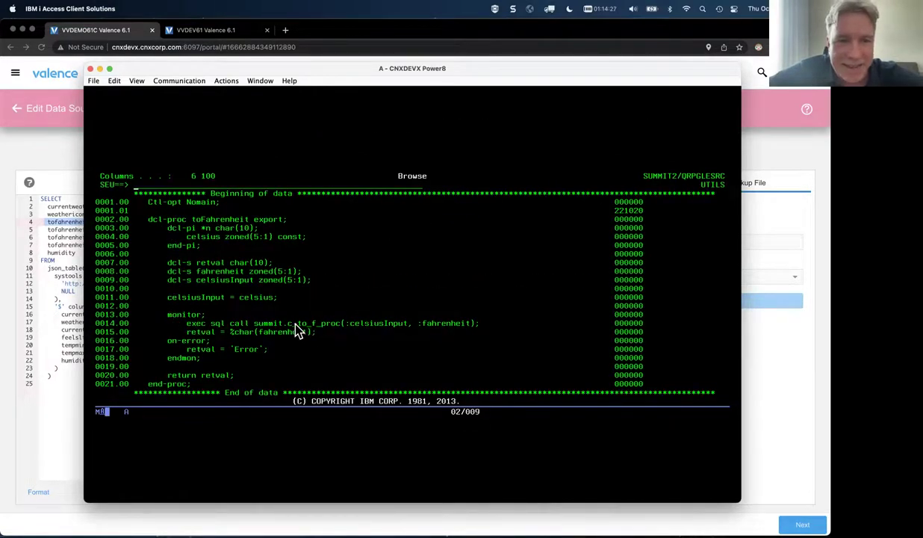
pyautogui.moveTo(249, 323); pyautogui.dragTo(340, 320)
pyautogui.click(348, 340)
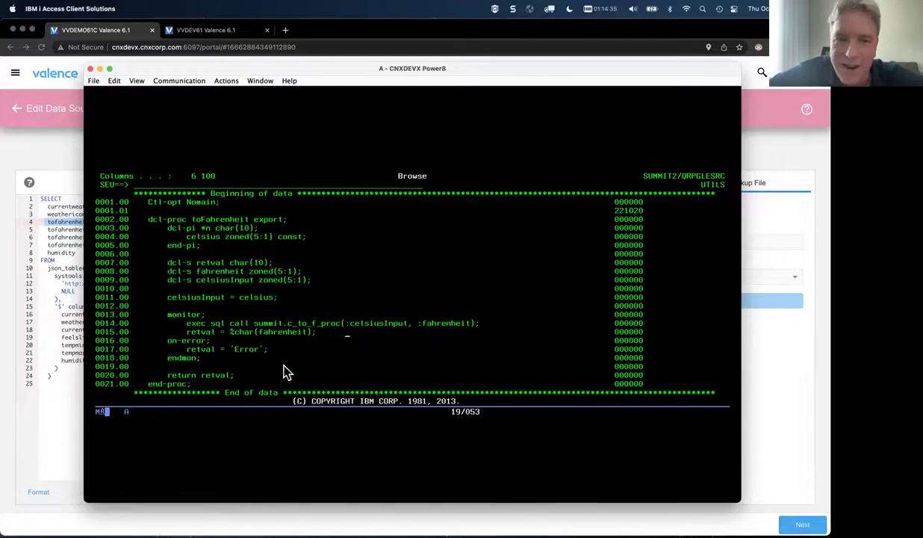
pyautogui.click(54, 222)
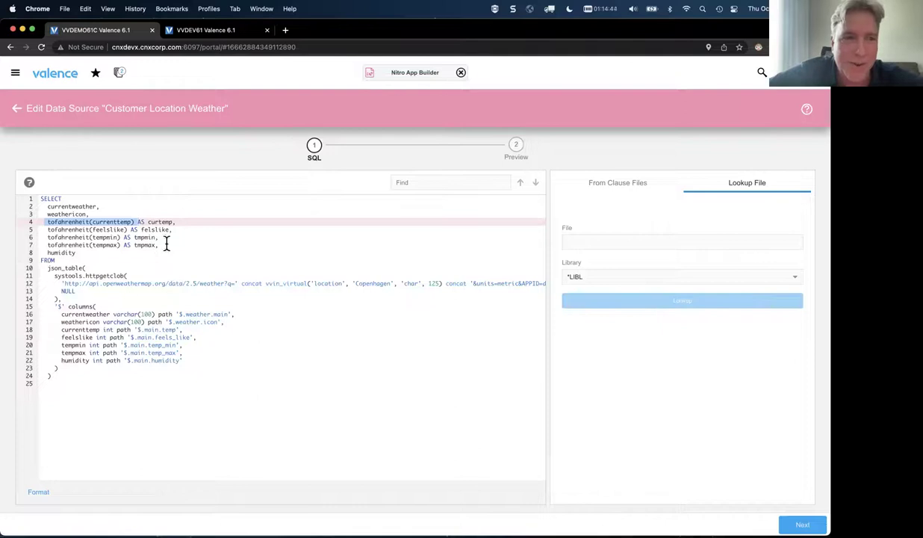
# - Switch to the running Customers with Temperature app to view its weather details and return to the Customer Location Weather data source
pyautogui.click(119, 72)
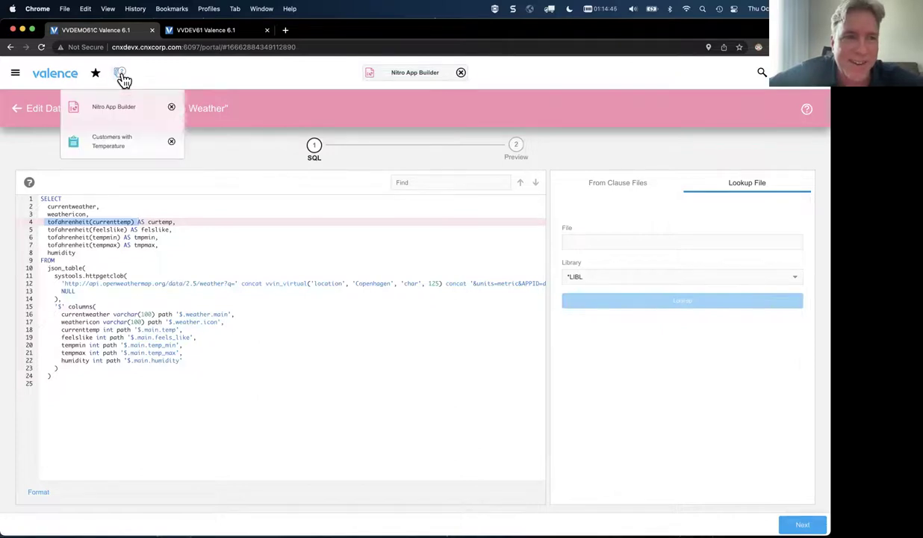
pyautogui.click(102, 144)
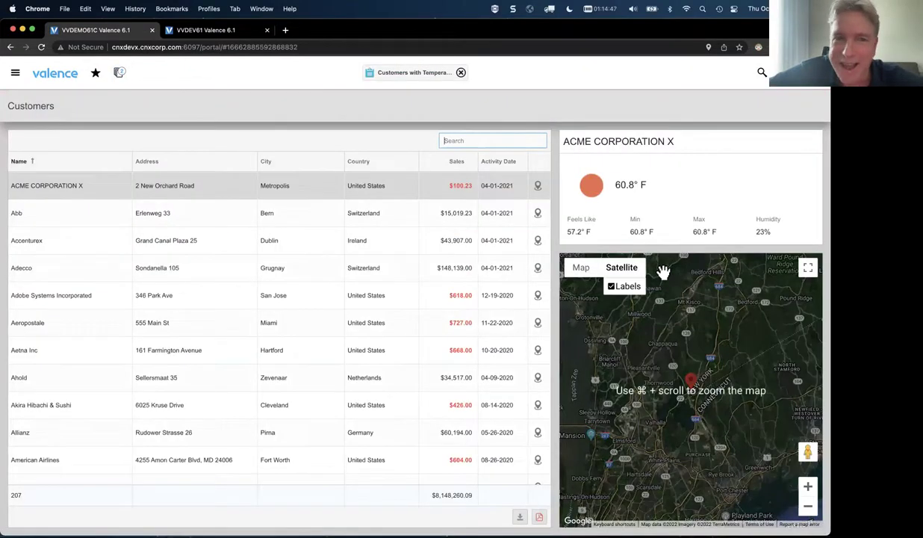
pyautogui.click(122, 77)
pyautogui.click(82, 103)
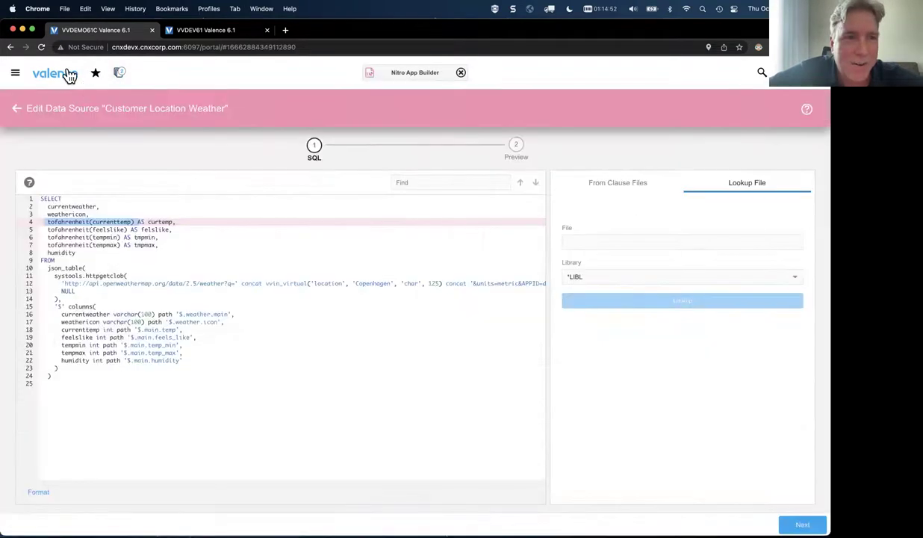
# - Go to the portal's home page, open Portal Admin and show its list of apps
pyautogui.click(70, 76)
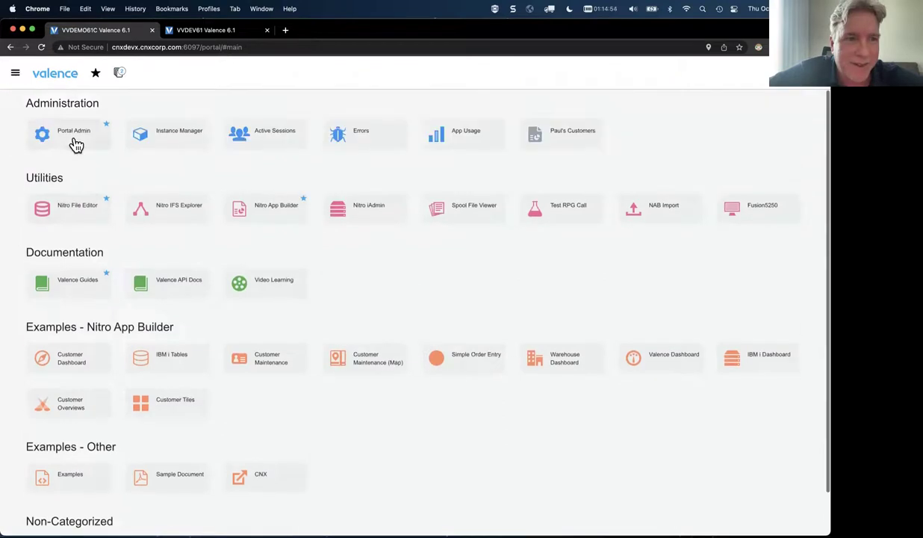
pyautogui.click(75, 143)
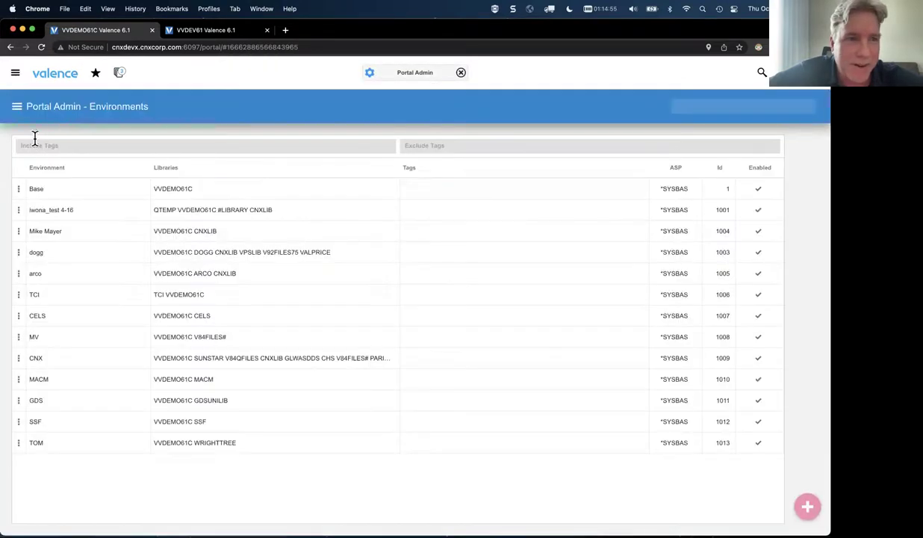
pyautogui.click(17, 106)
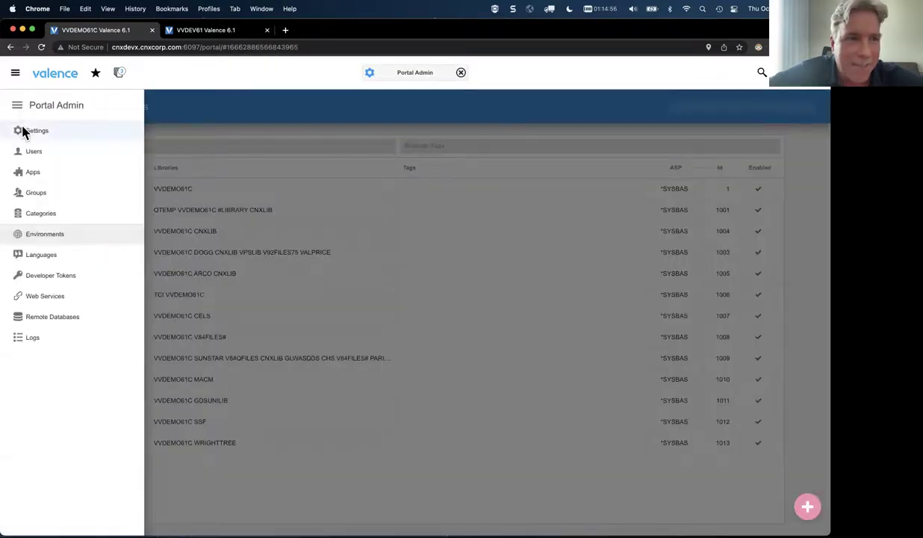
pyautogui.click(30, 176)
pyautogui.click(713, 107)
pyautogui.write('customer')
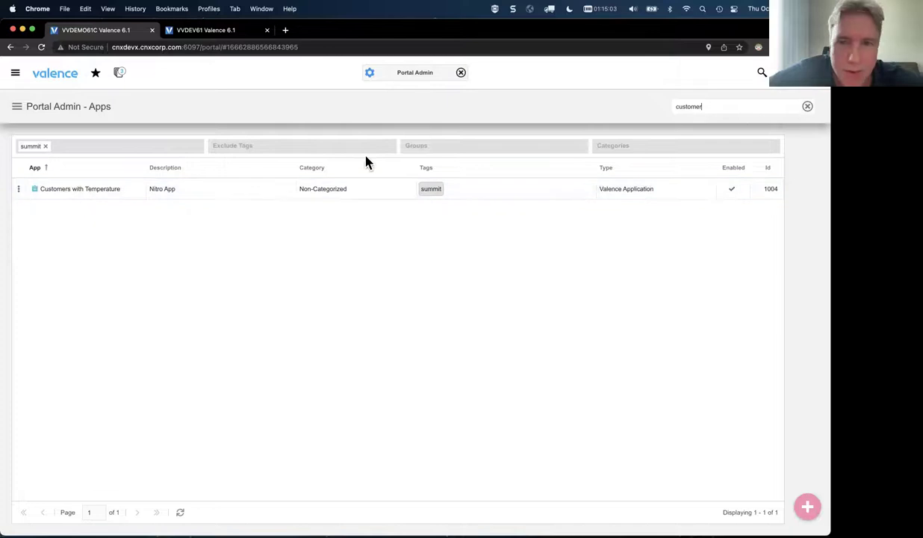
pyautogui.click(808, 107)
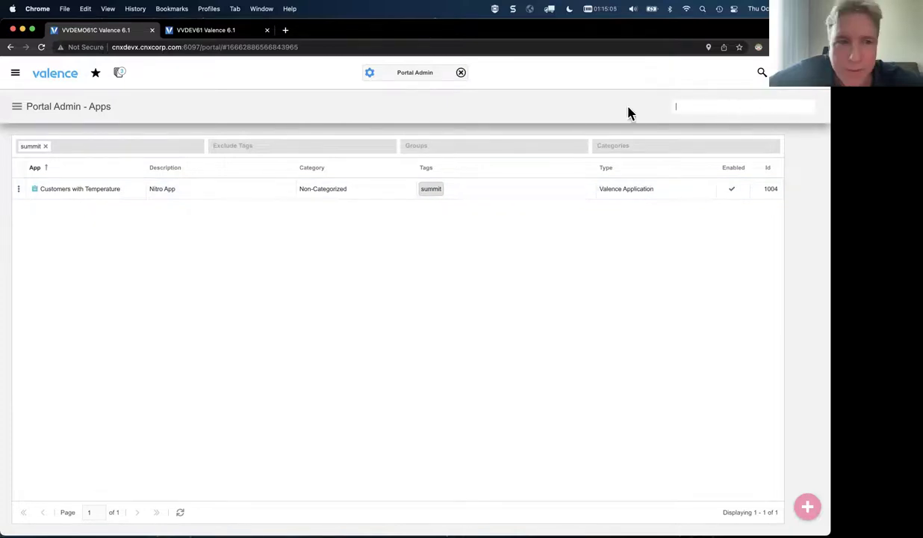
# - Remove the summit tag filter, sort the apps by descending Id and open the COMMON Customers app for editing
pyautogui.click(771, 172)
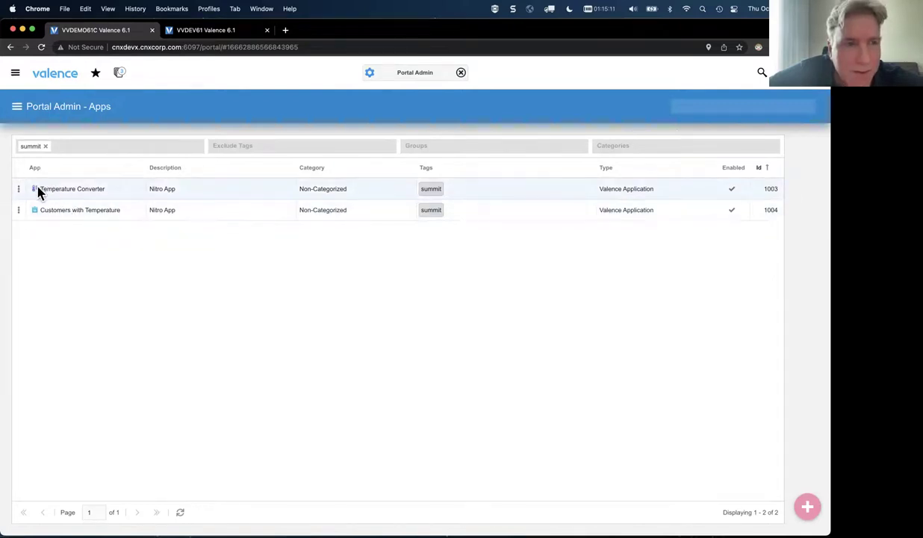
pyautogui.click(46, 147)
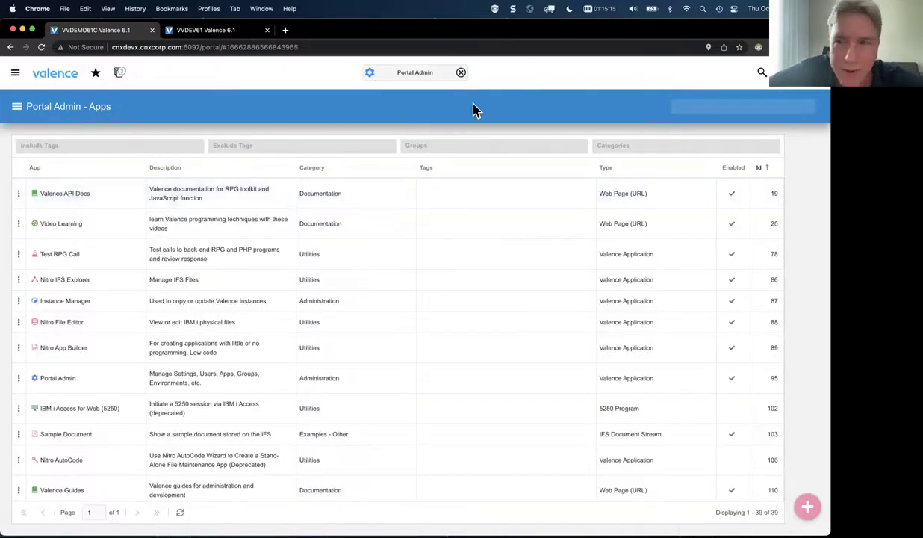
pyautogui.click(764, 171)
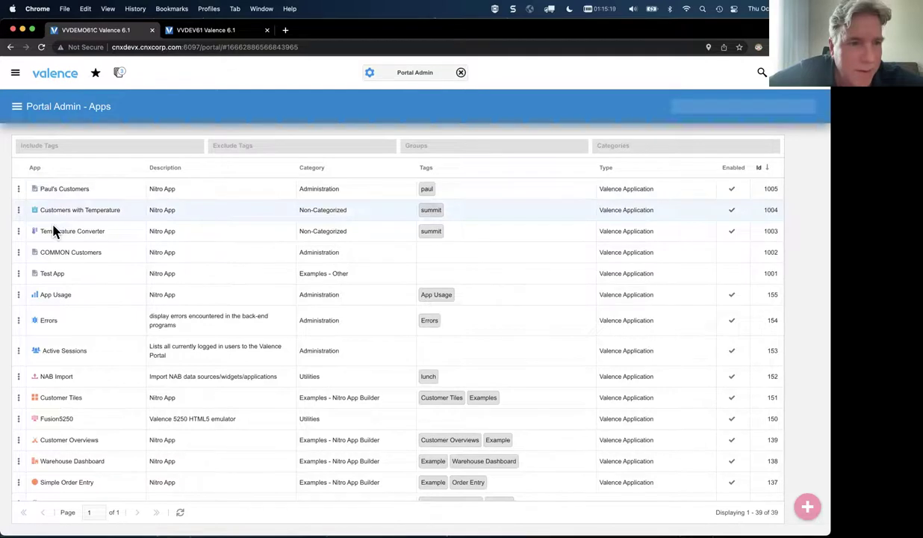
pyautogui.click(71, 251)
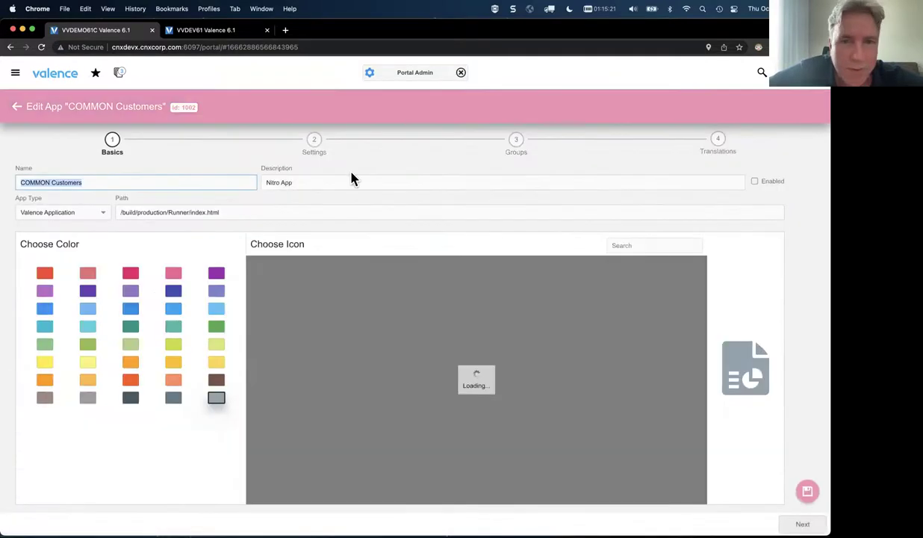